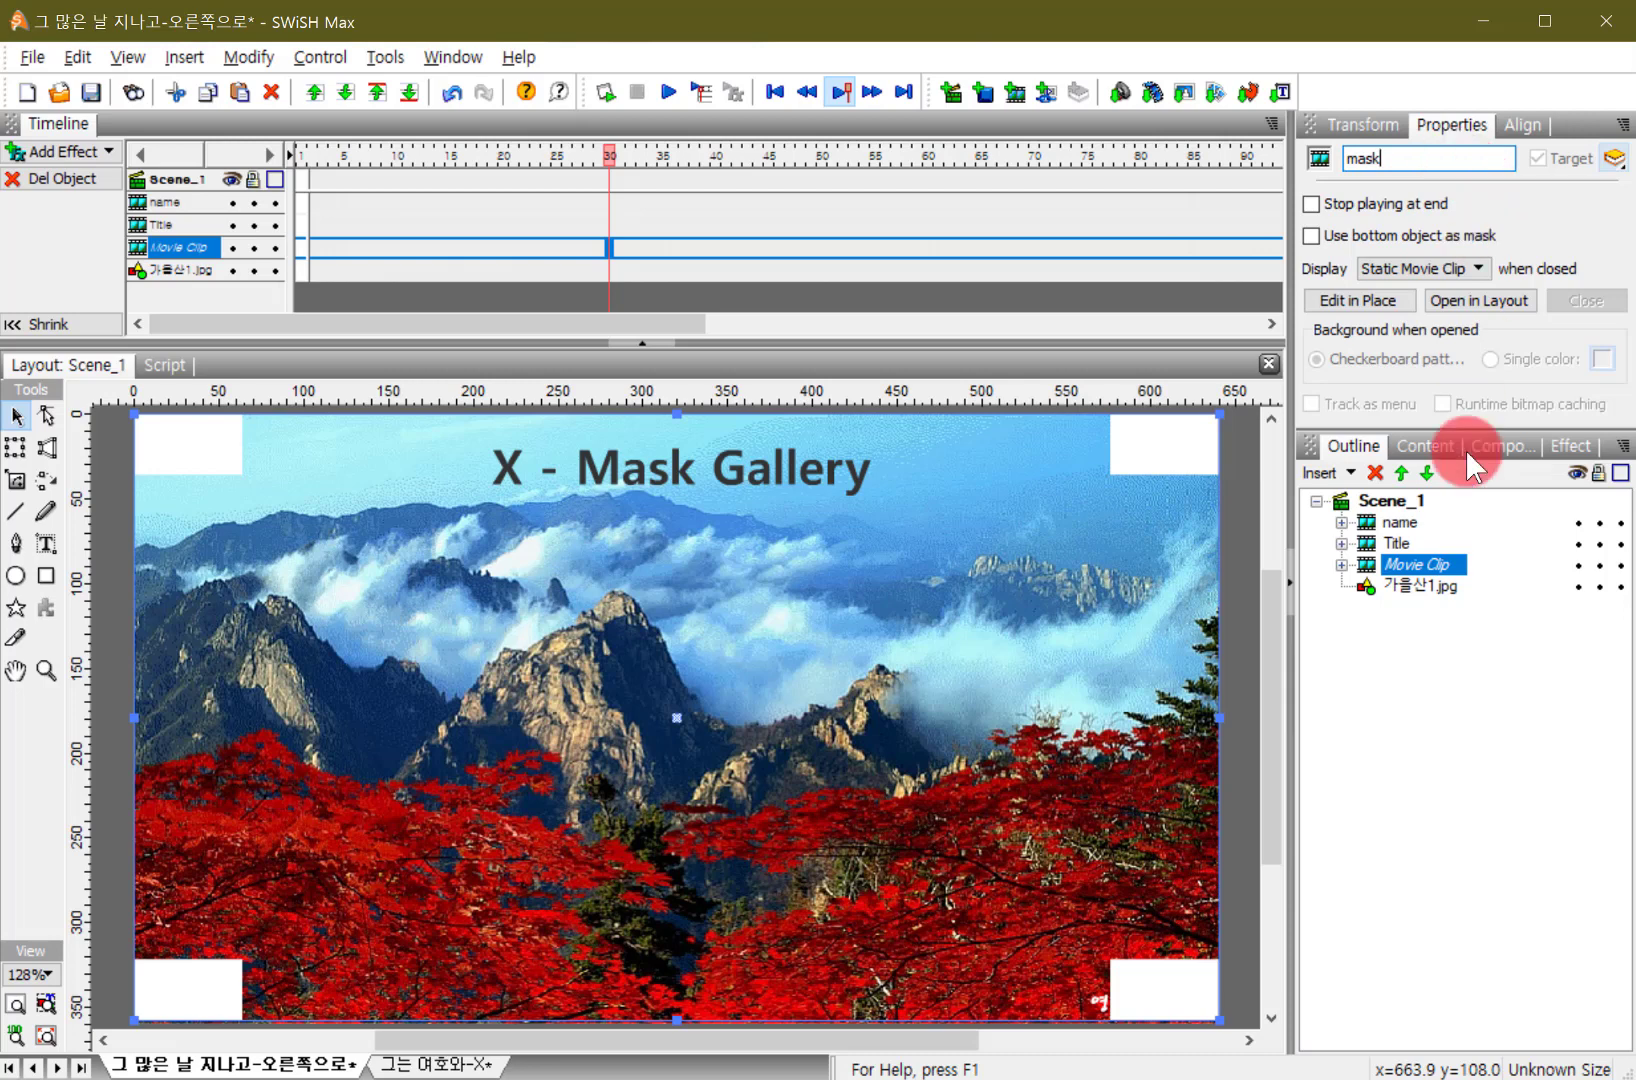
- Apply the name mask to the movie clip and move it below 가을산1.jpg in the object order
{"action": "left_click", "coordinate": [1364, 567]}
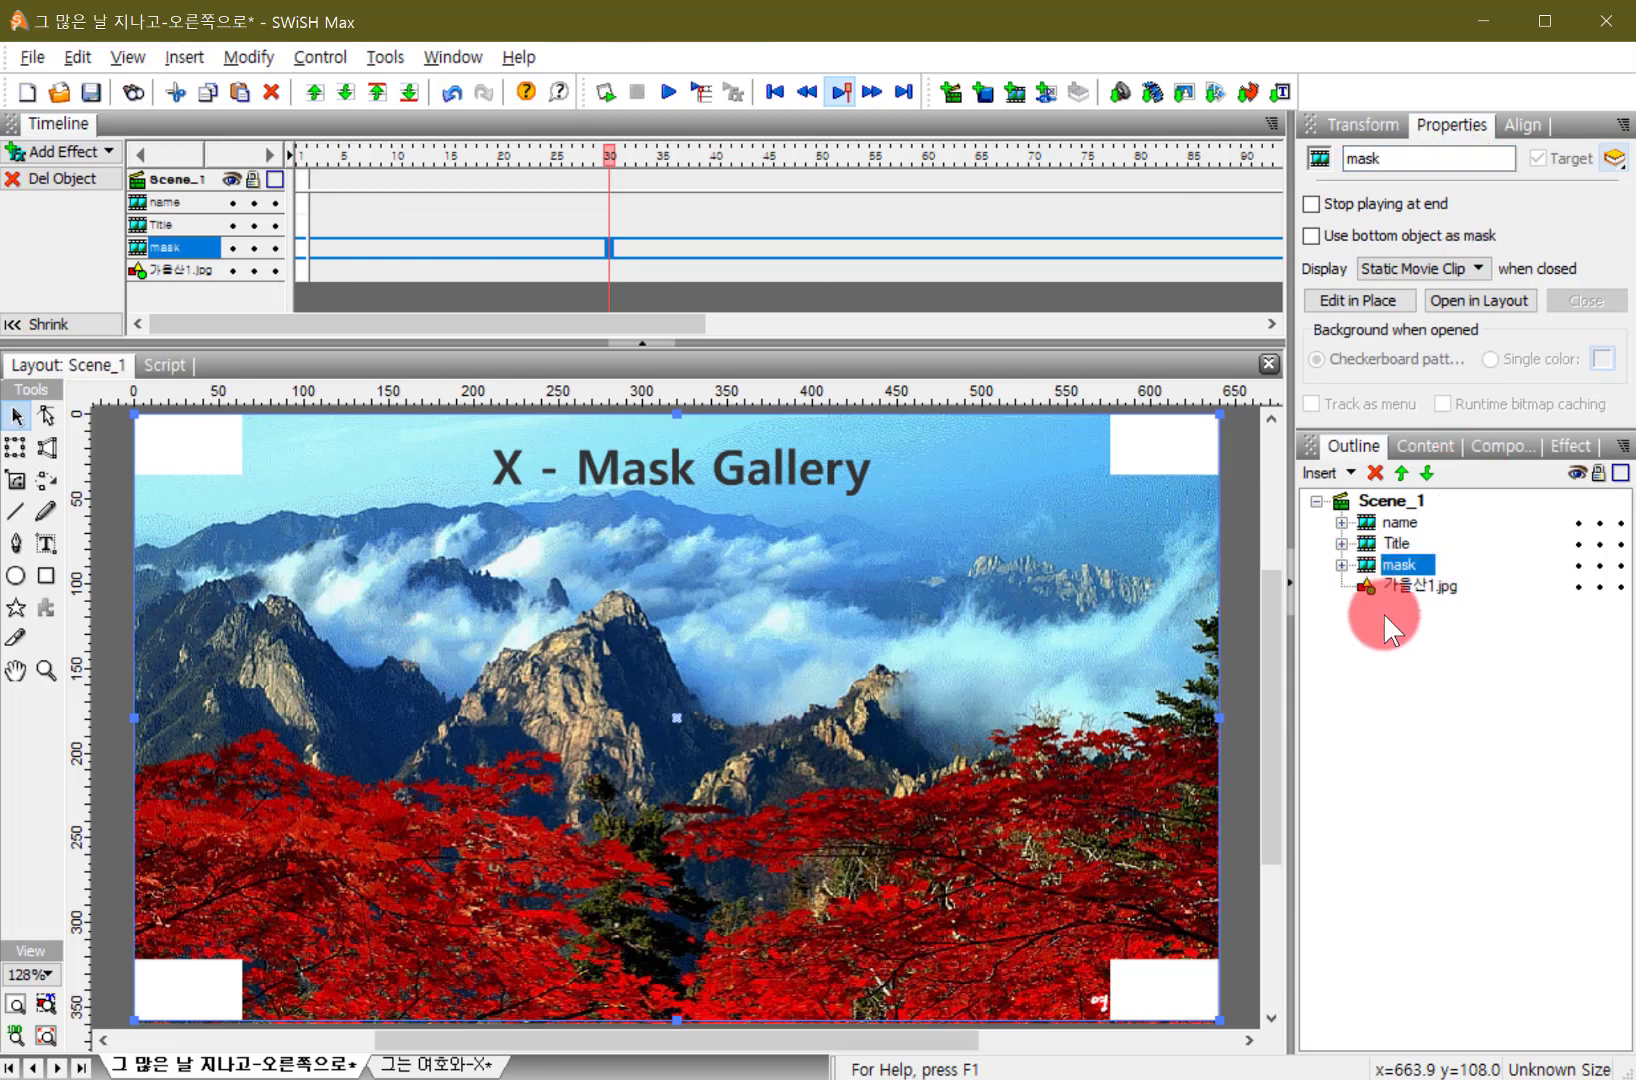
{"action": "left_click", "coordinate": [1426, 479]}
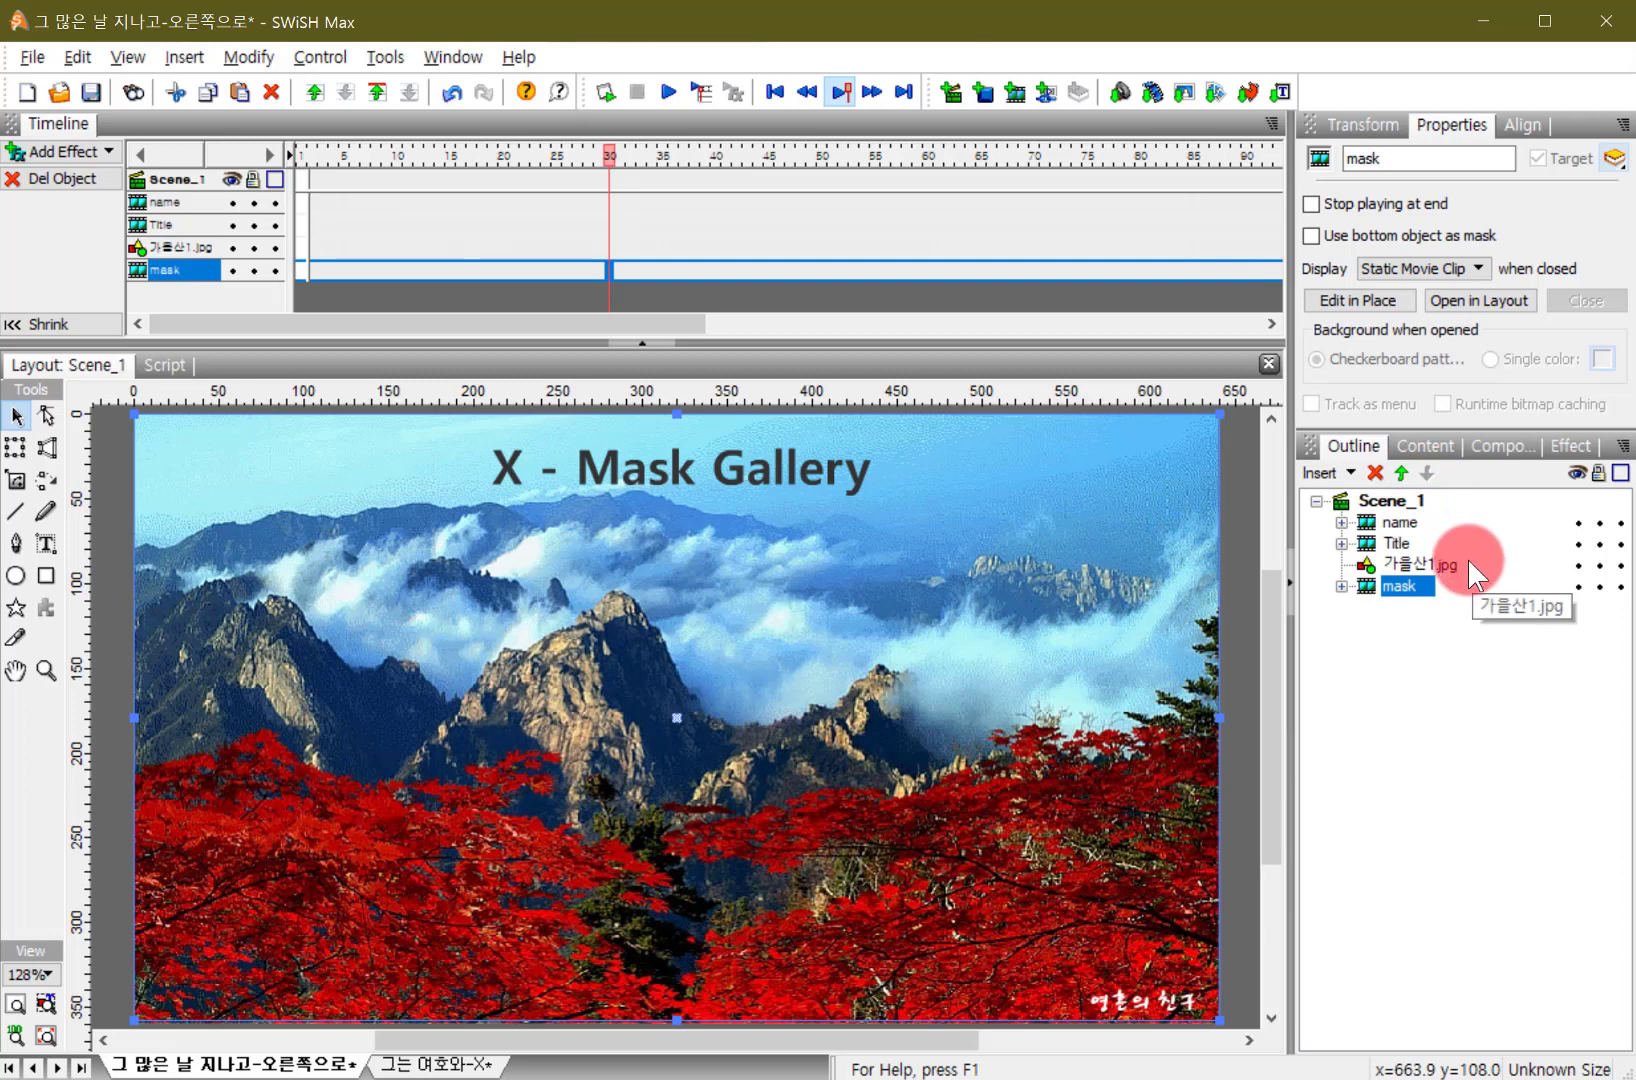
- Add a stop() action at frame 30 of the mask clip's timeline
{"action": "left_click", "coordinate": [1341, 585]}
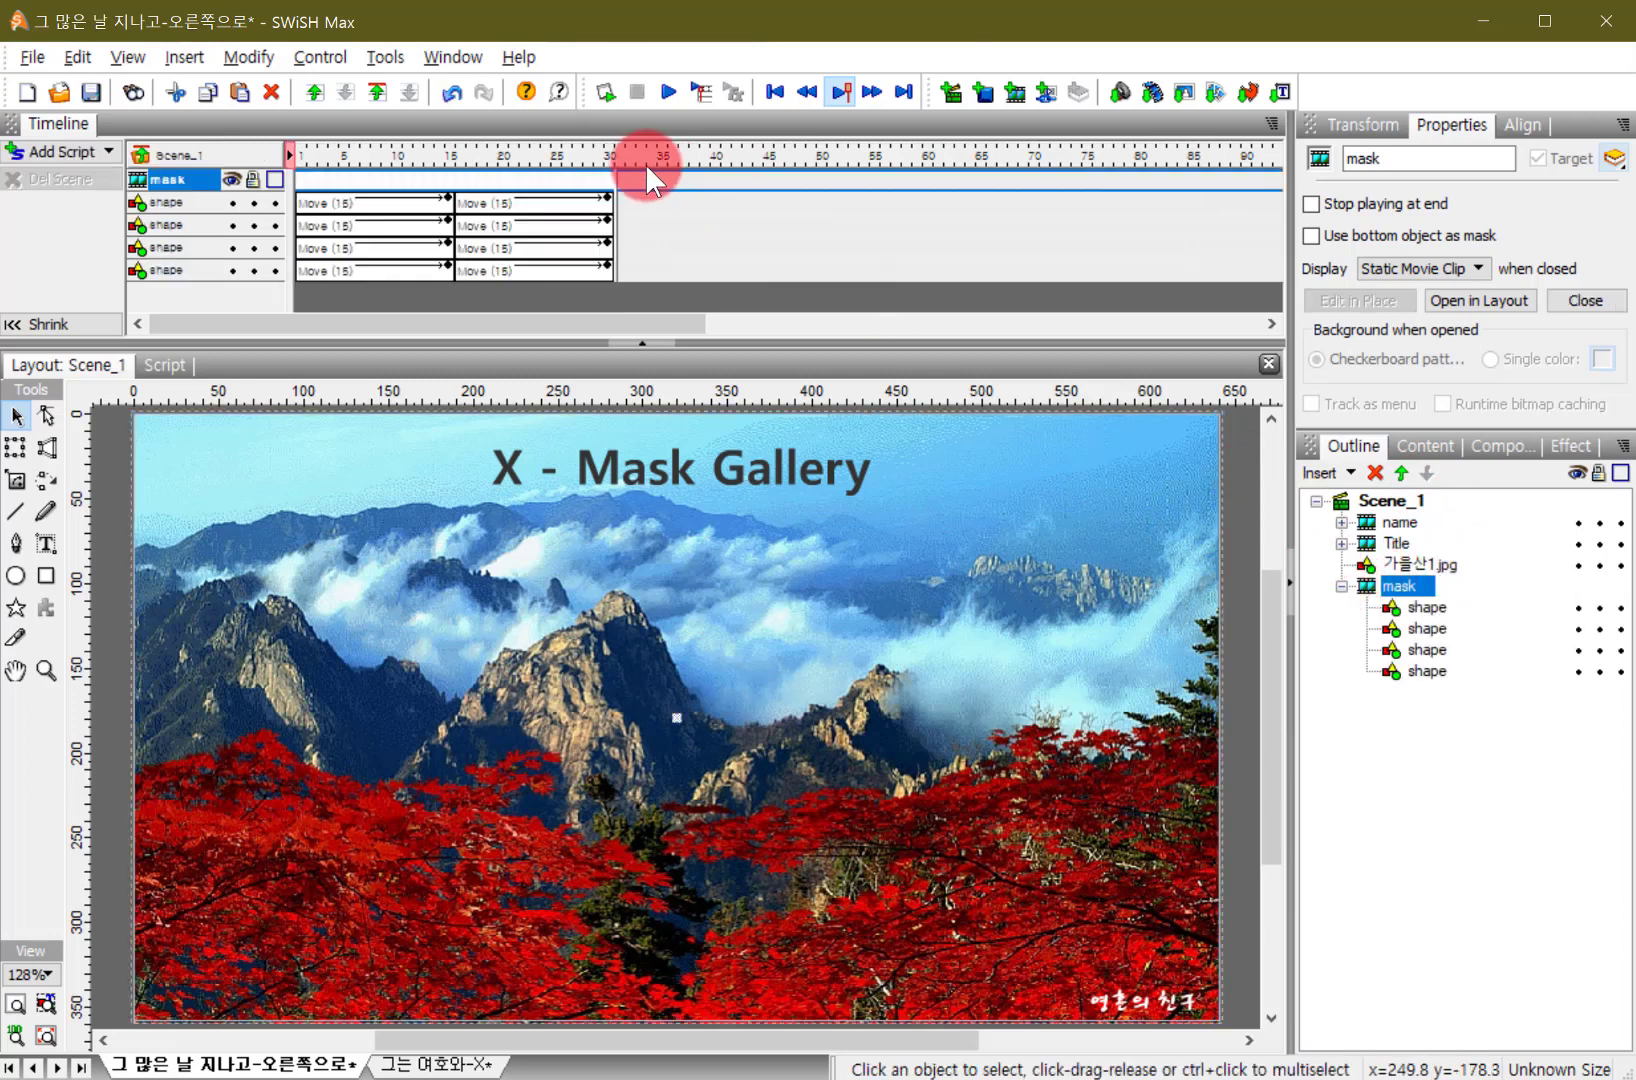
{"action": "right_click", "coordinate": [608, 176]}
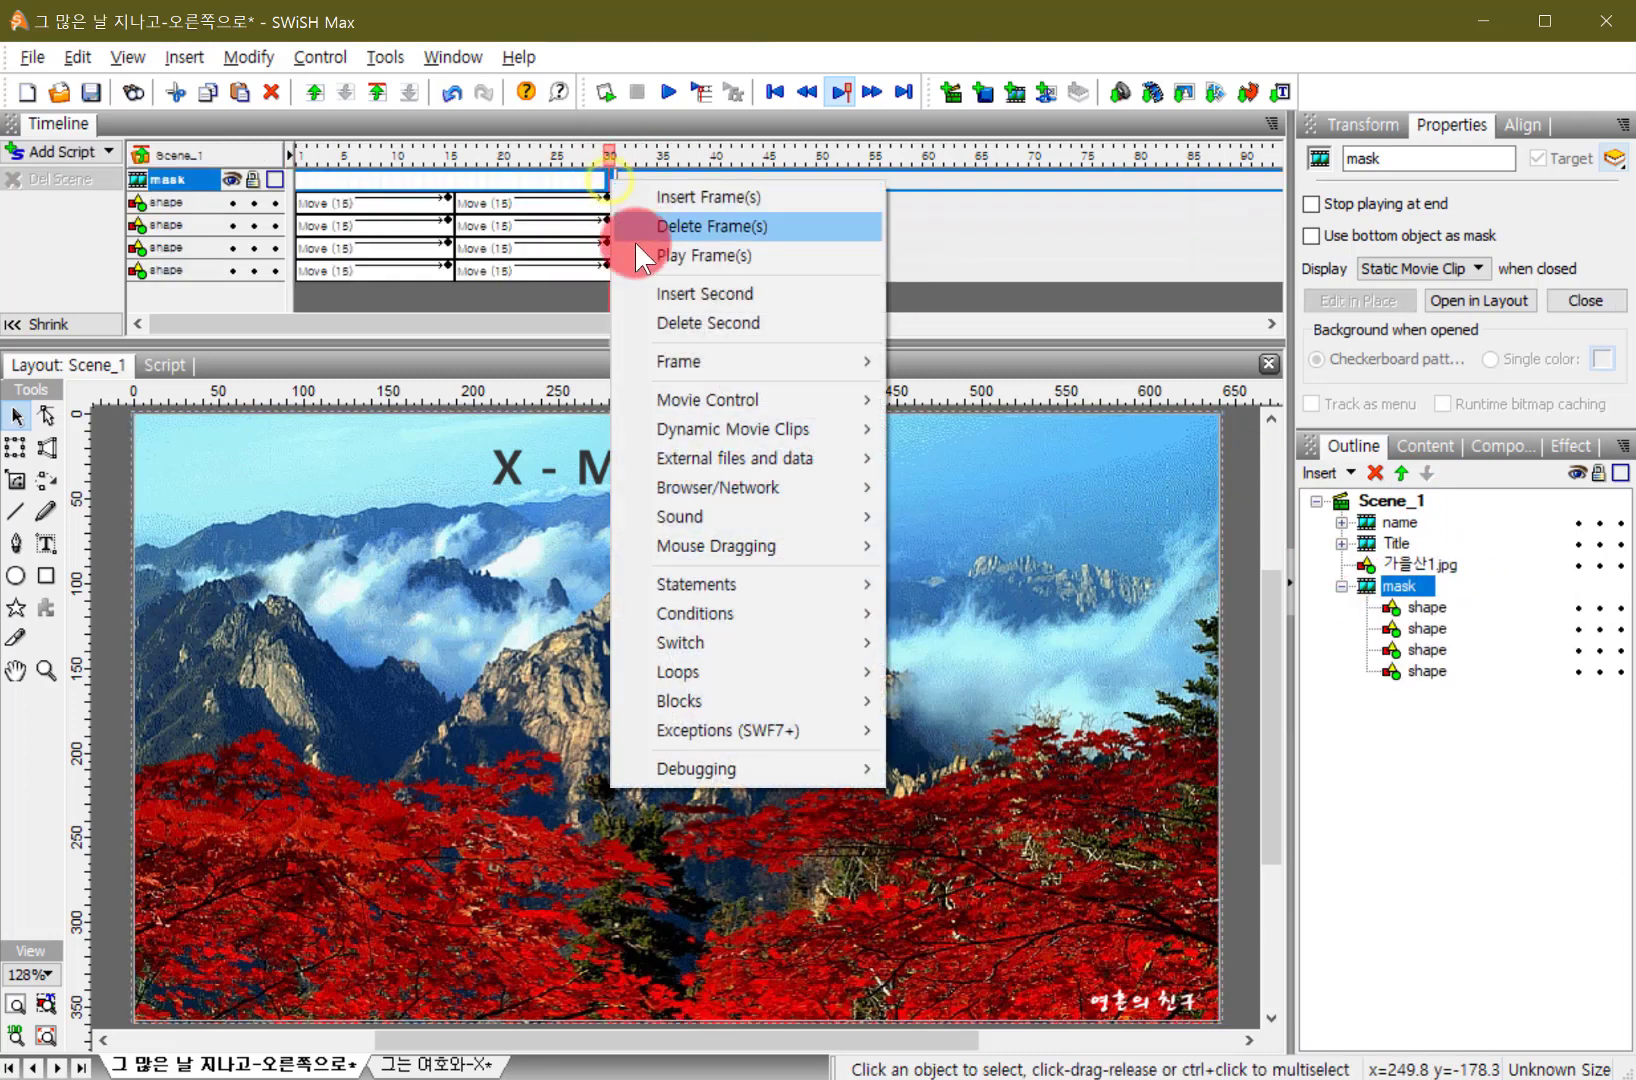
{"action": "mouse_move", "coordinate": [672, 399]}
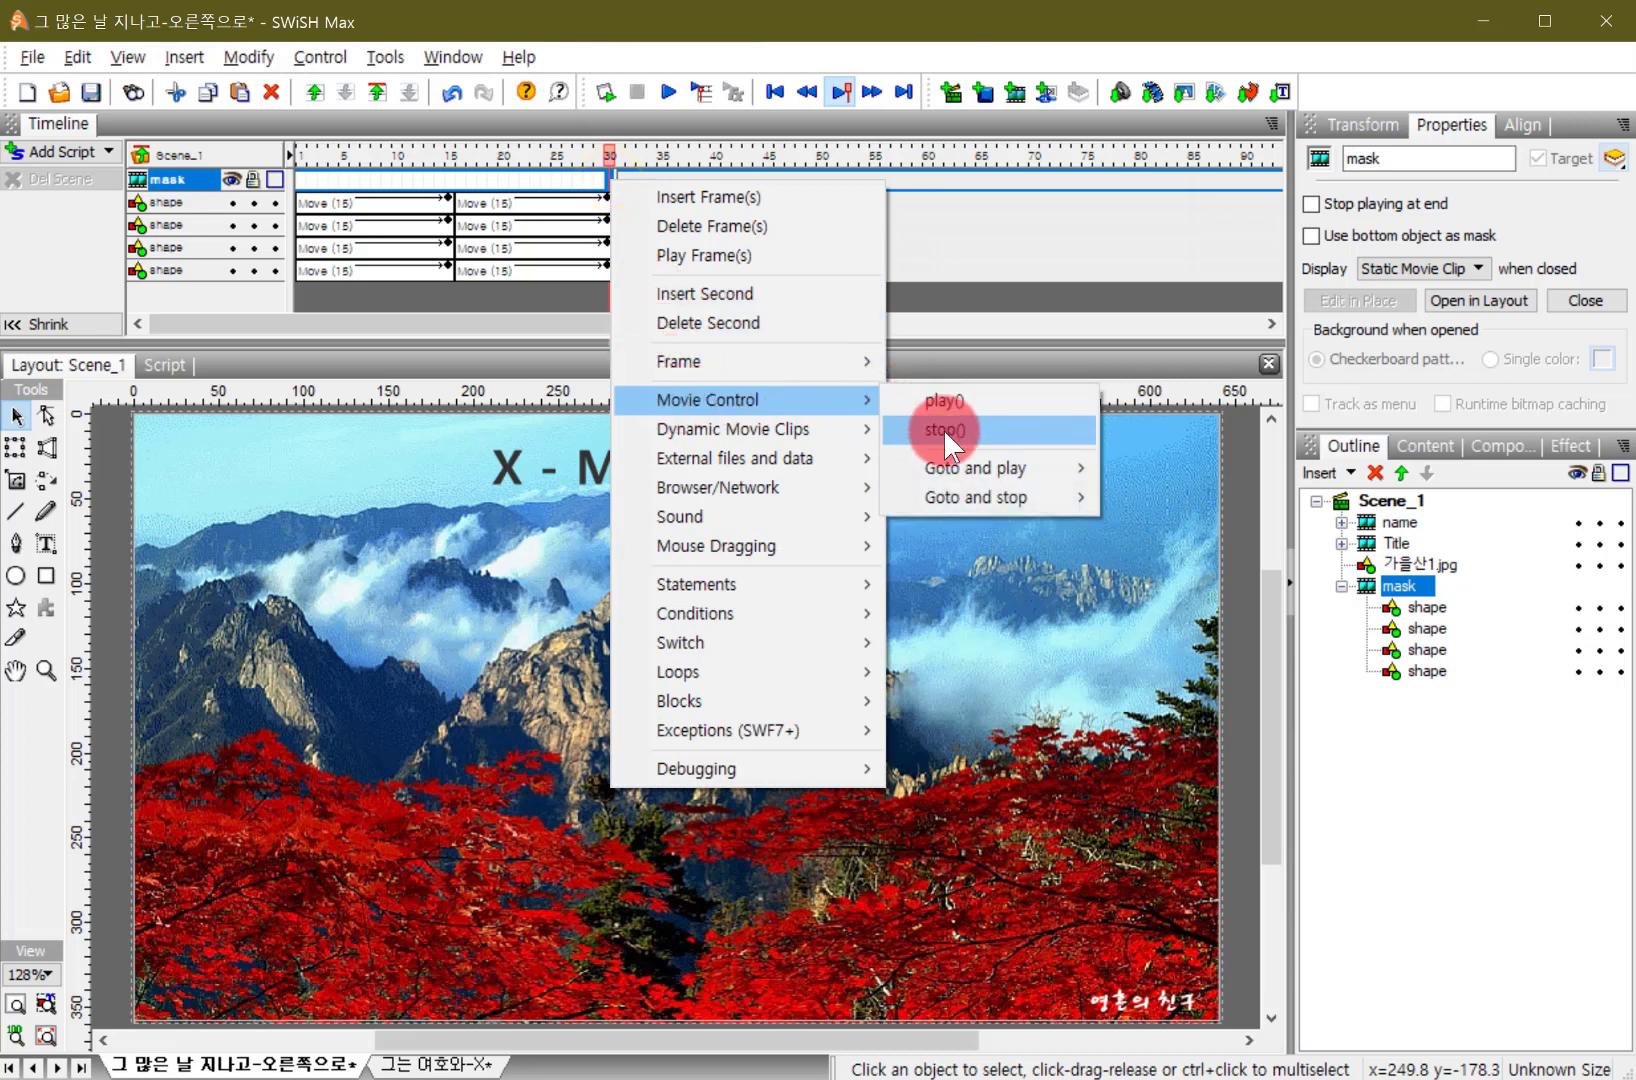
{"action": "left_click", "coordinate": [943, 429]}
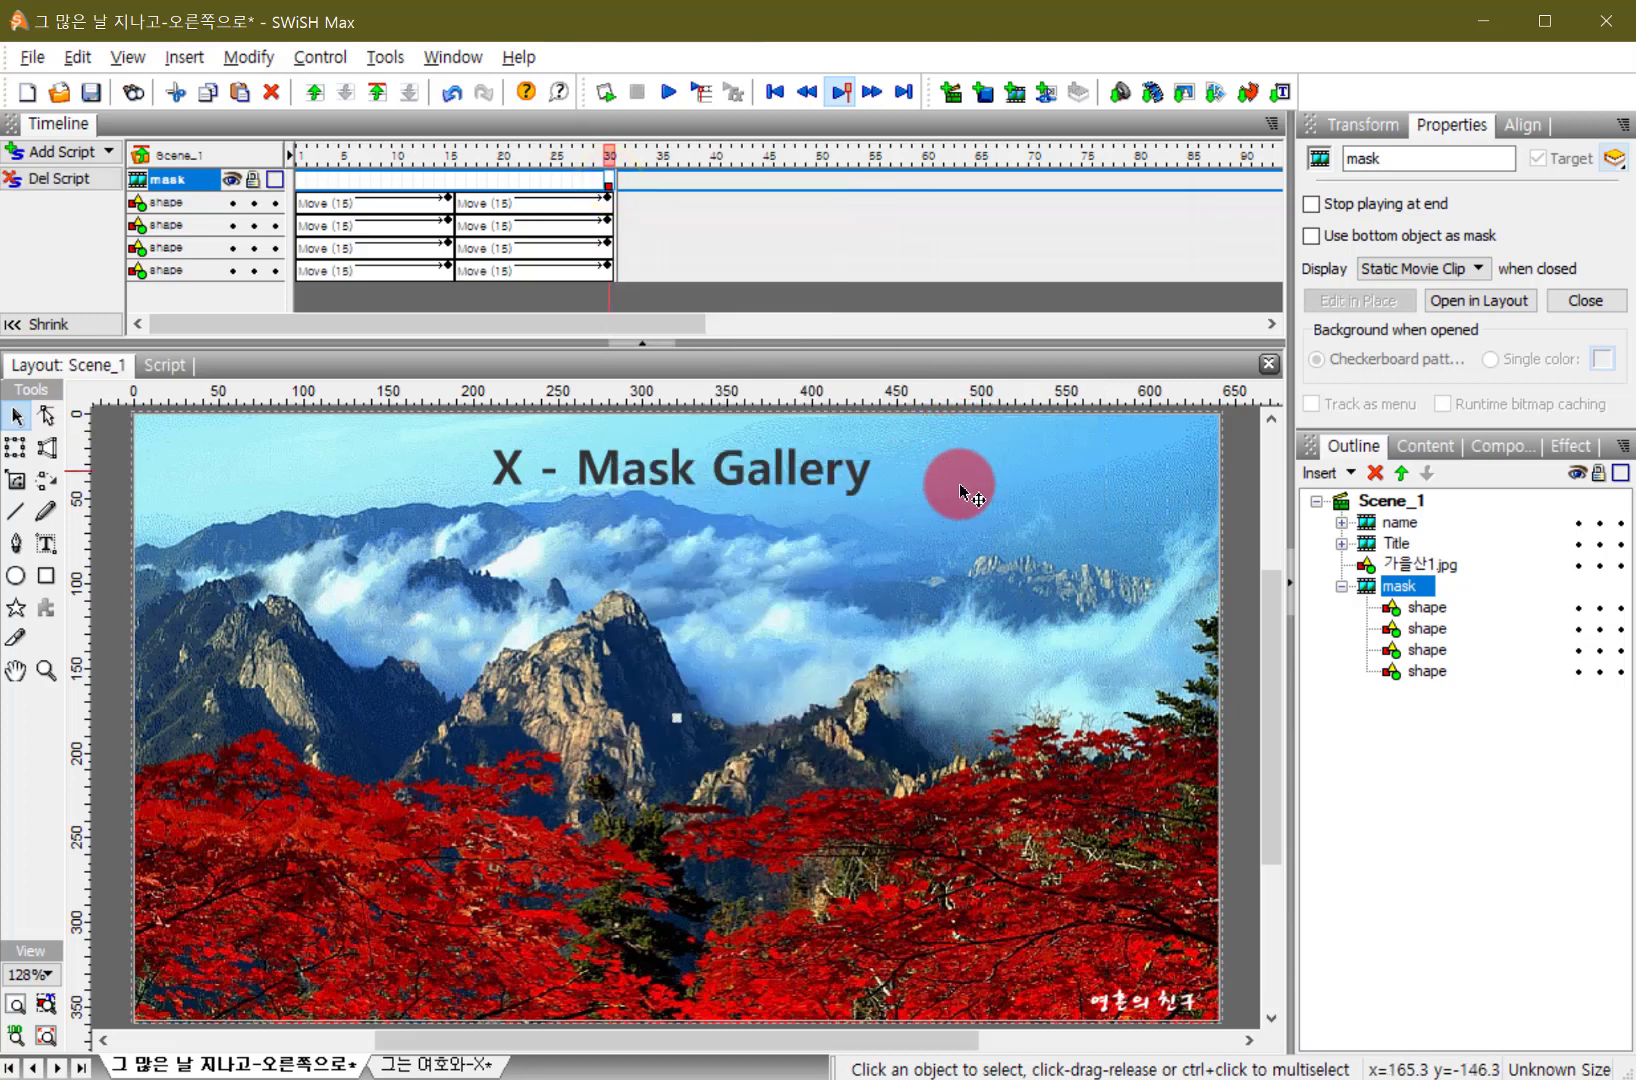
{"action": "left_click", "coordinate": [1342, 586]}
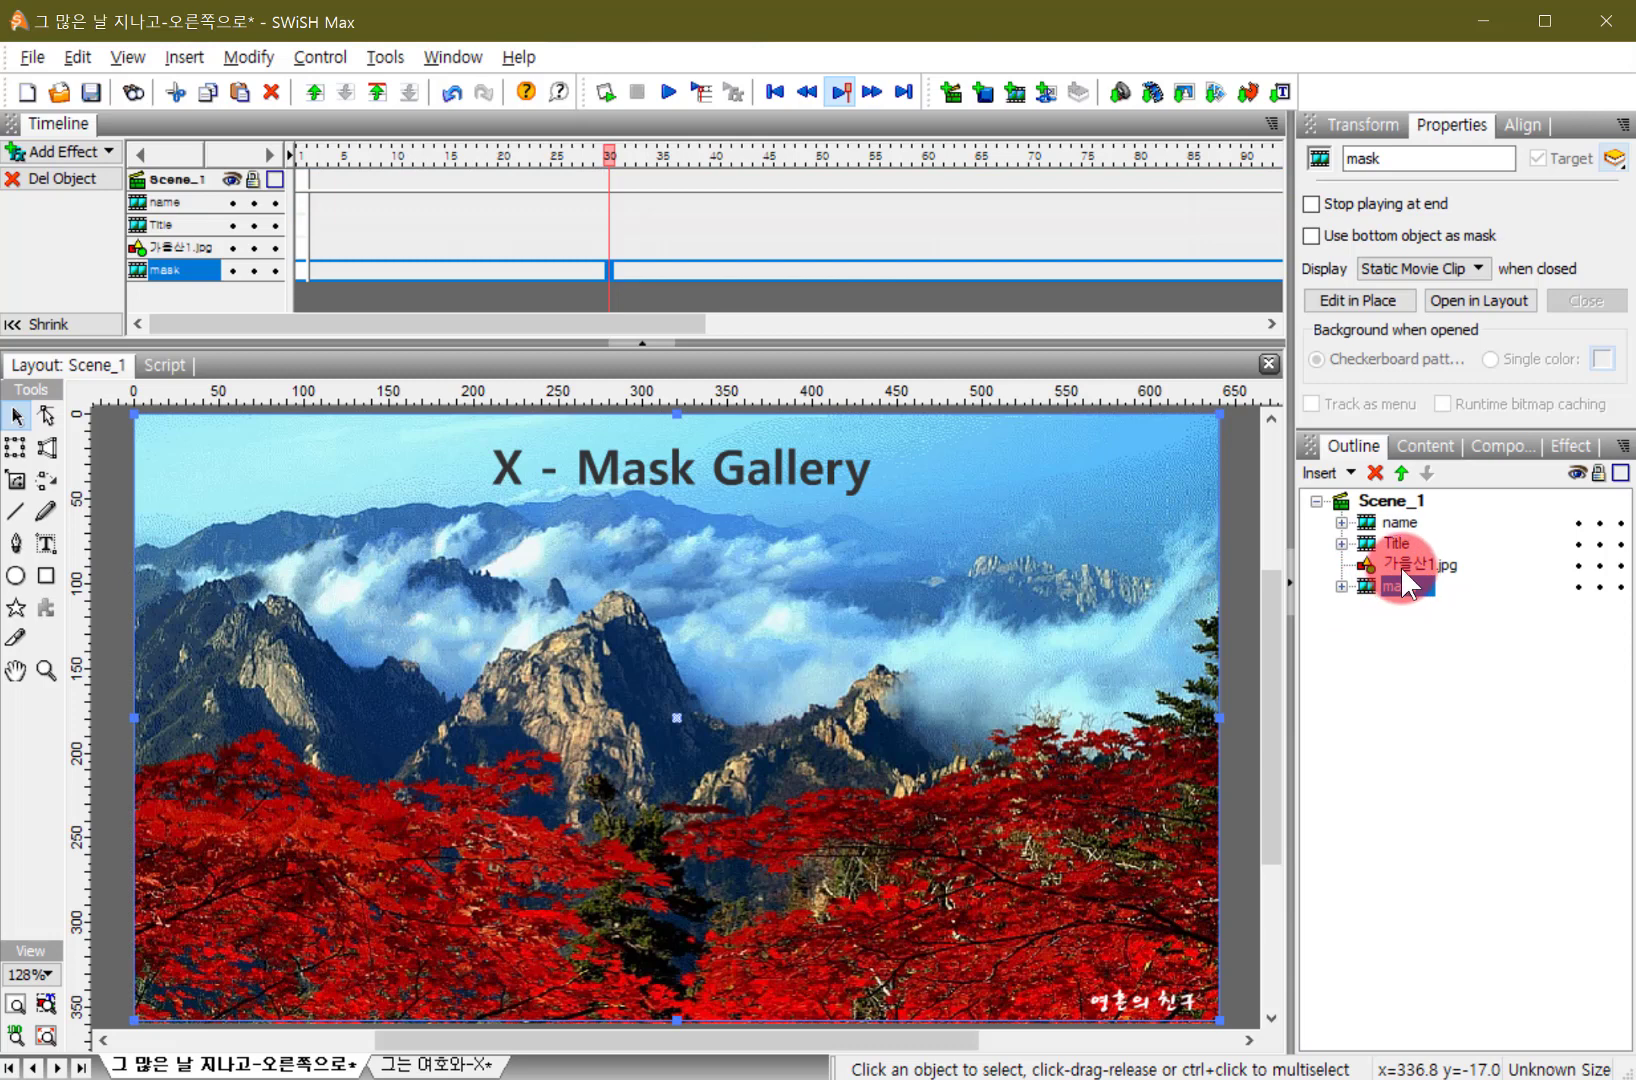
- Group 가을산1.jpg and the mask clip together as a movie clip and name it img1
{"action": "left_click", "coordinate": [1401, 566], "text": "ctrl"}
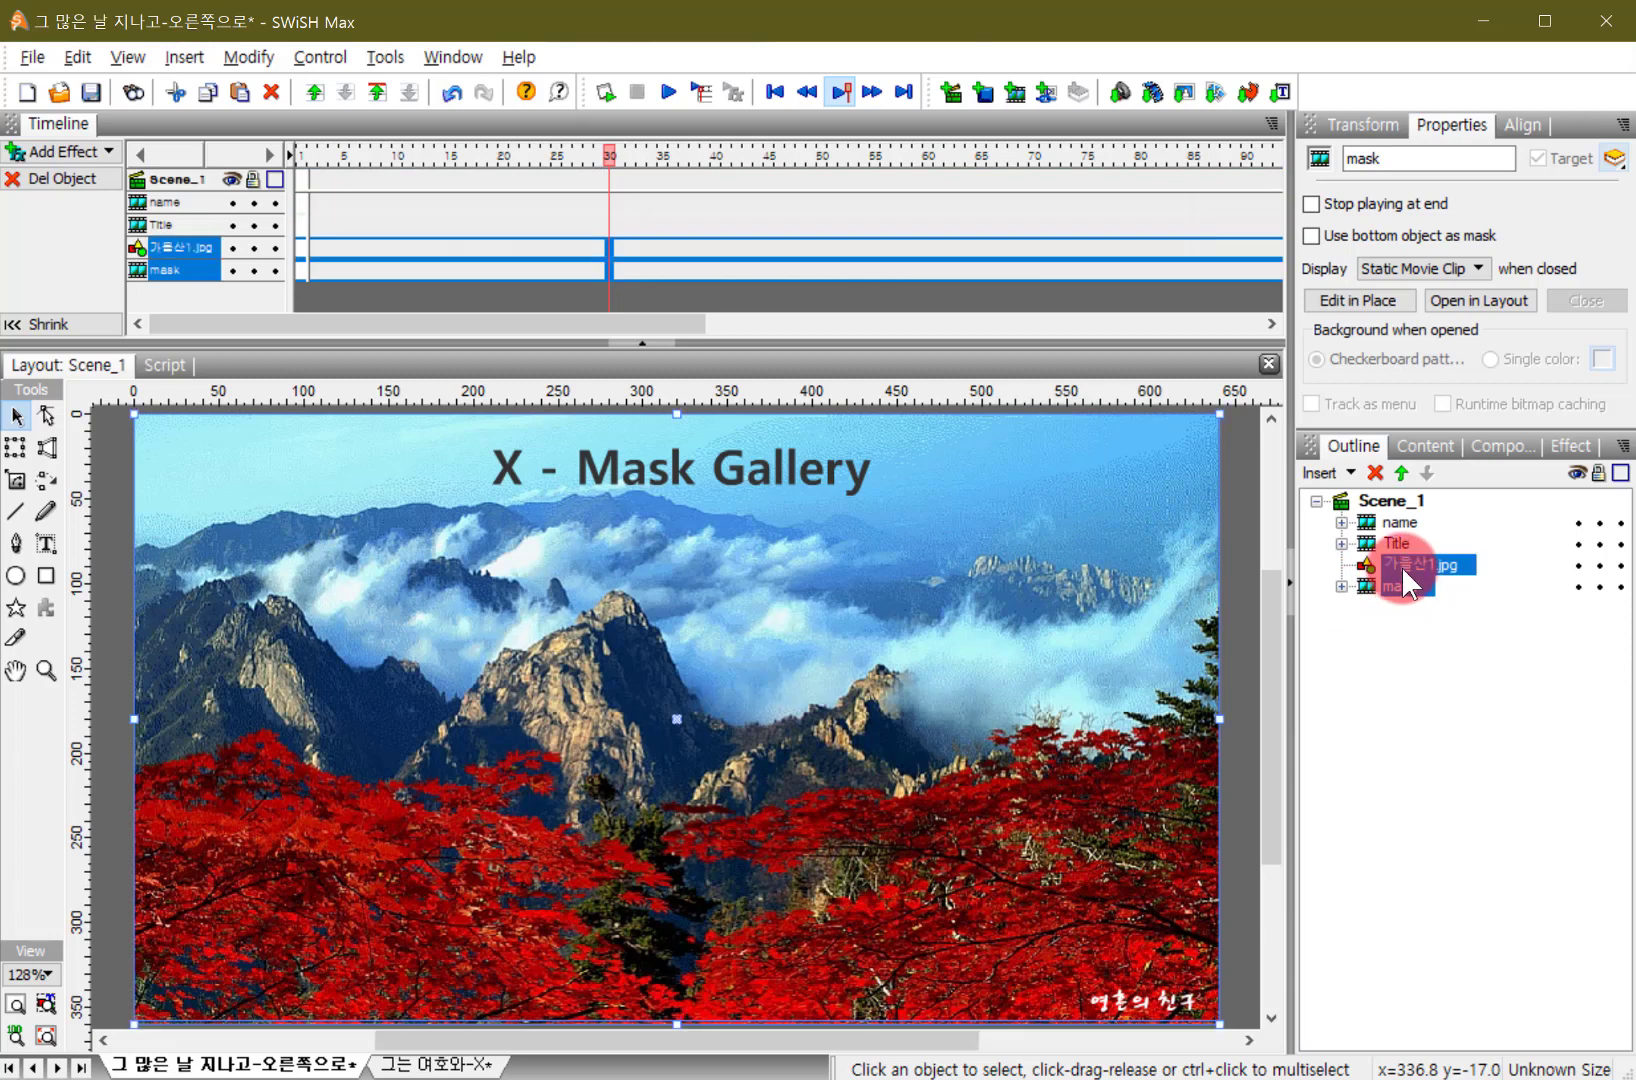
{"action": "left_click", "coordinate": [249, 55]}
{"action": "mouse_move", "coordinate": [434, 122]}
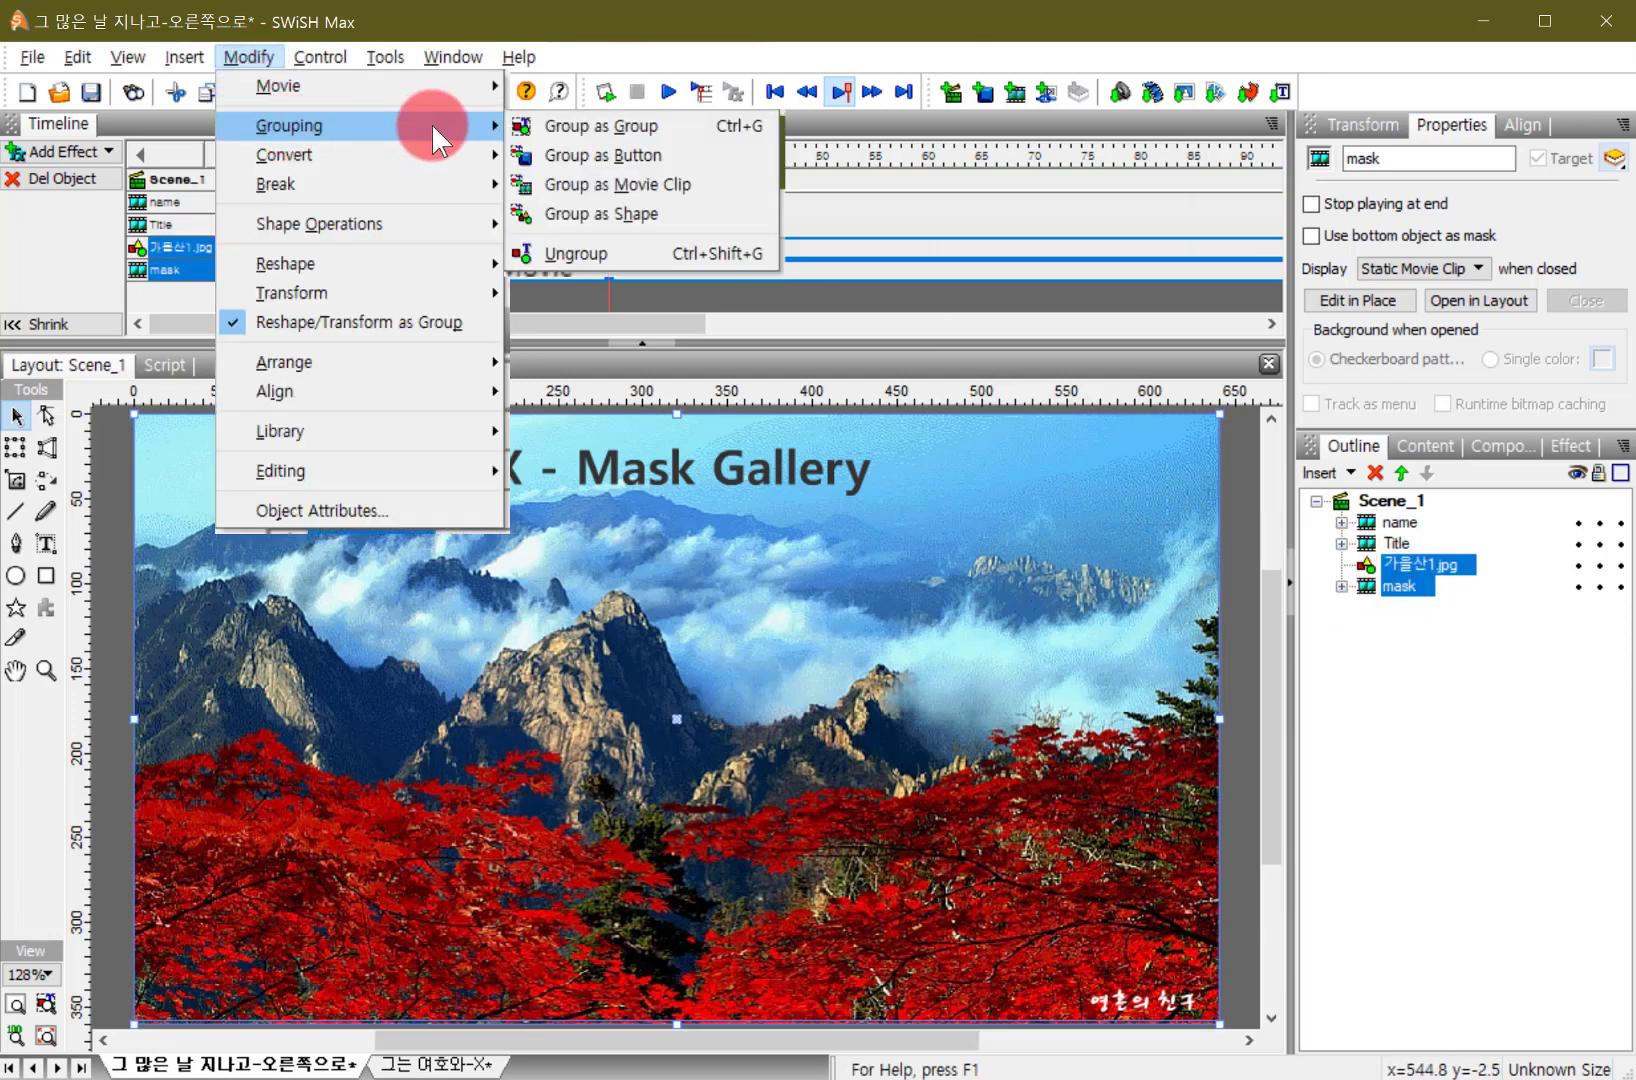
{"action": "left_click", "coordinate": [639, 185]}
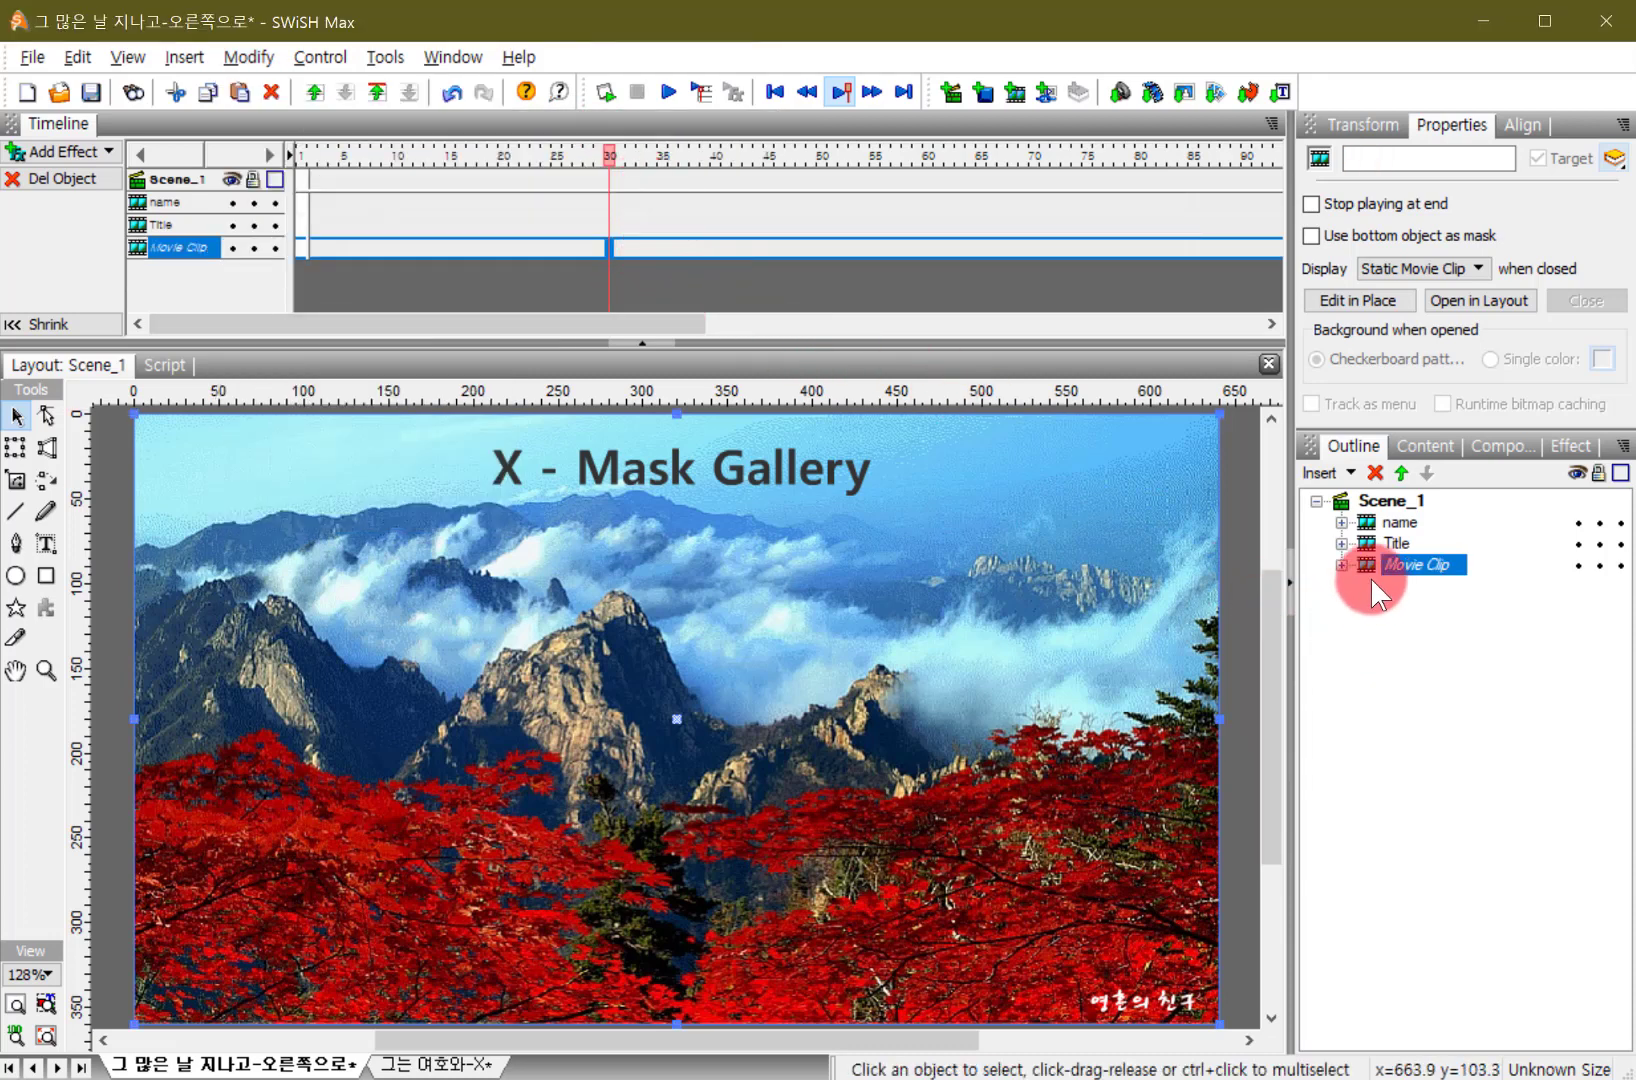
{"action": "left_click", "coordinate": [1363, 158]}
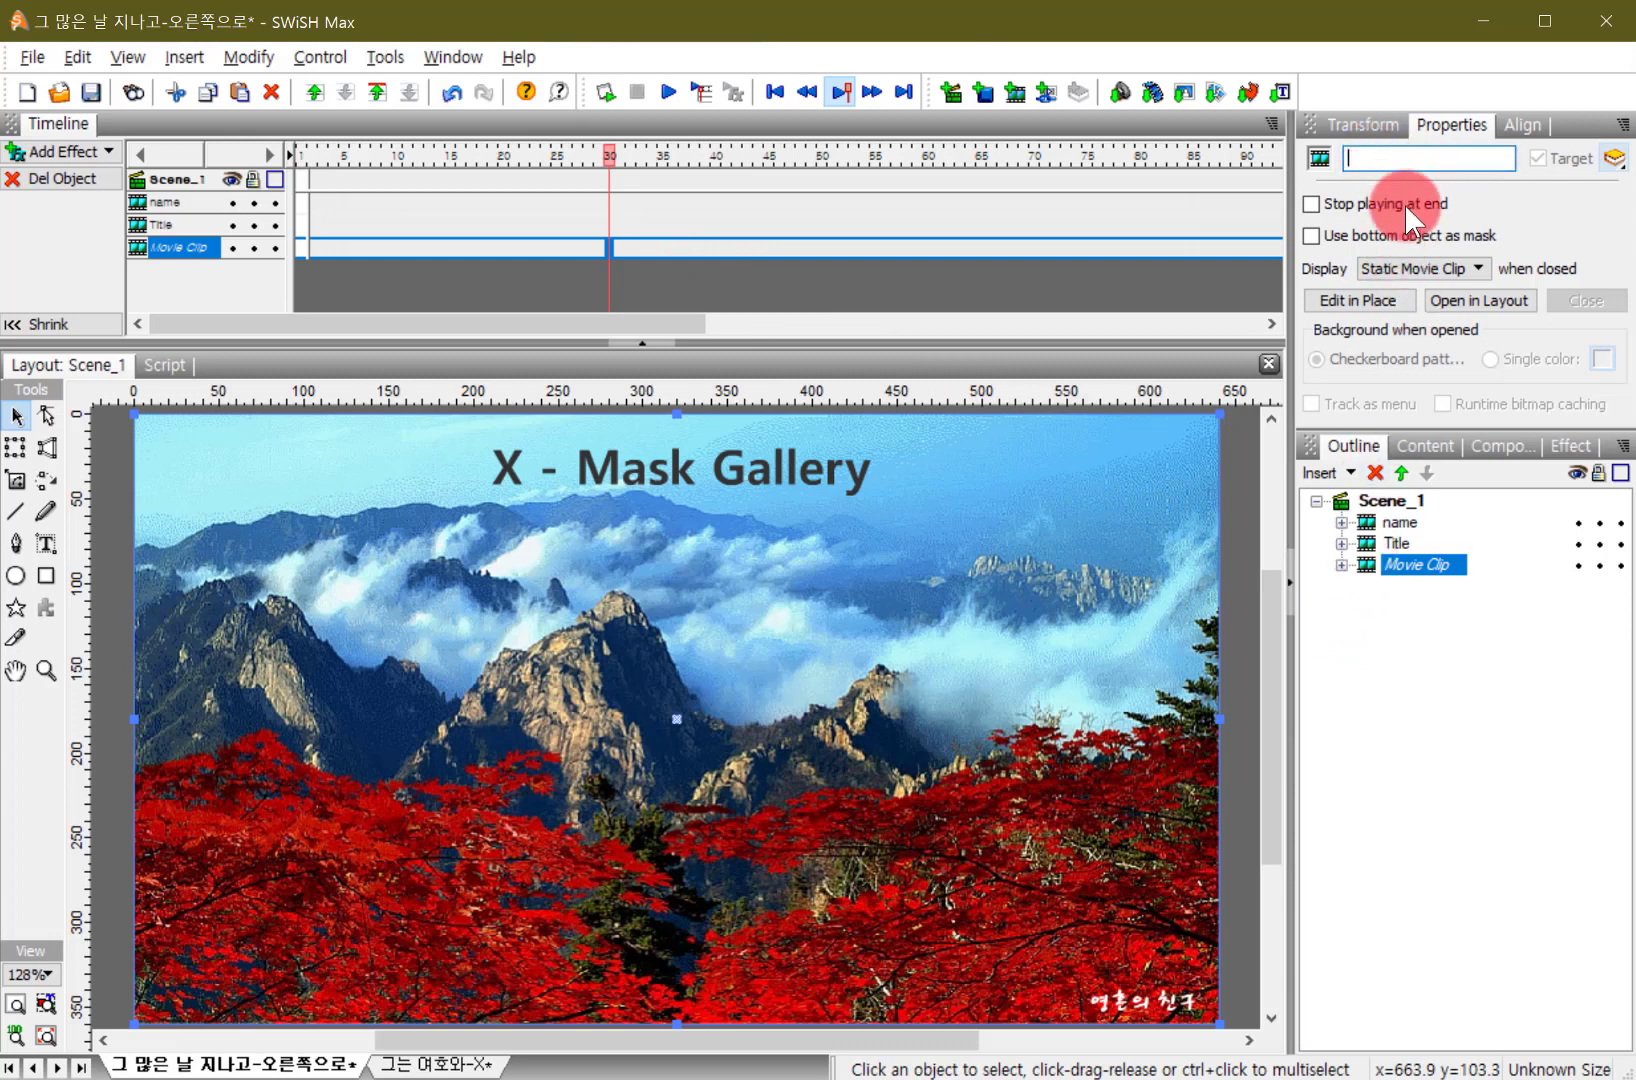
{"action": "type", "text": "im"}
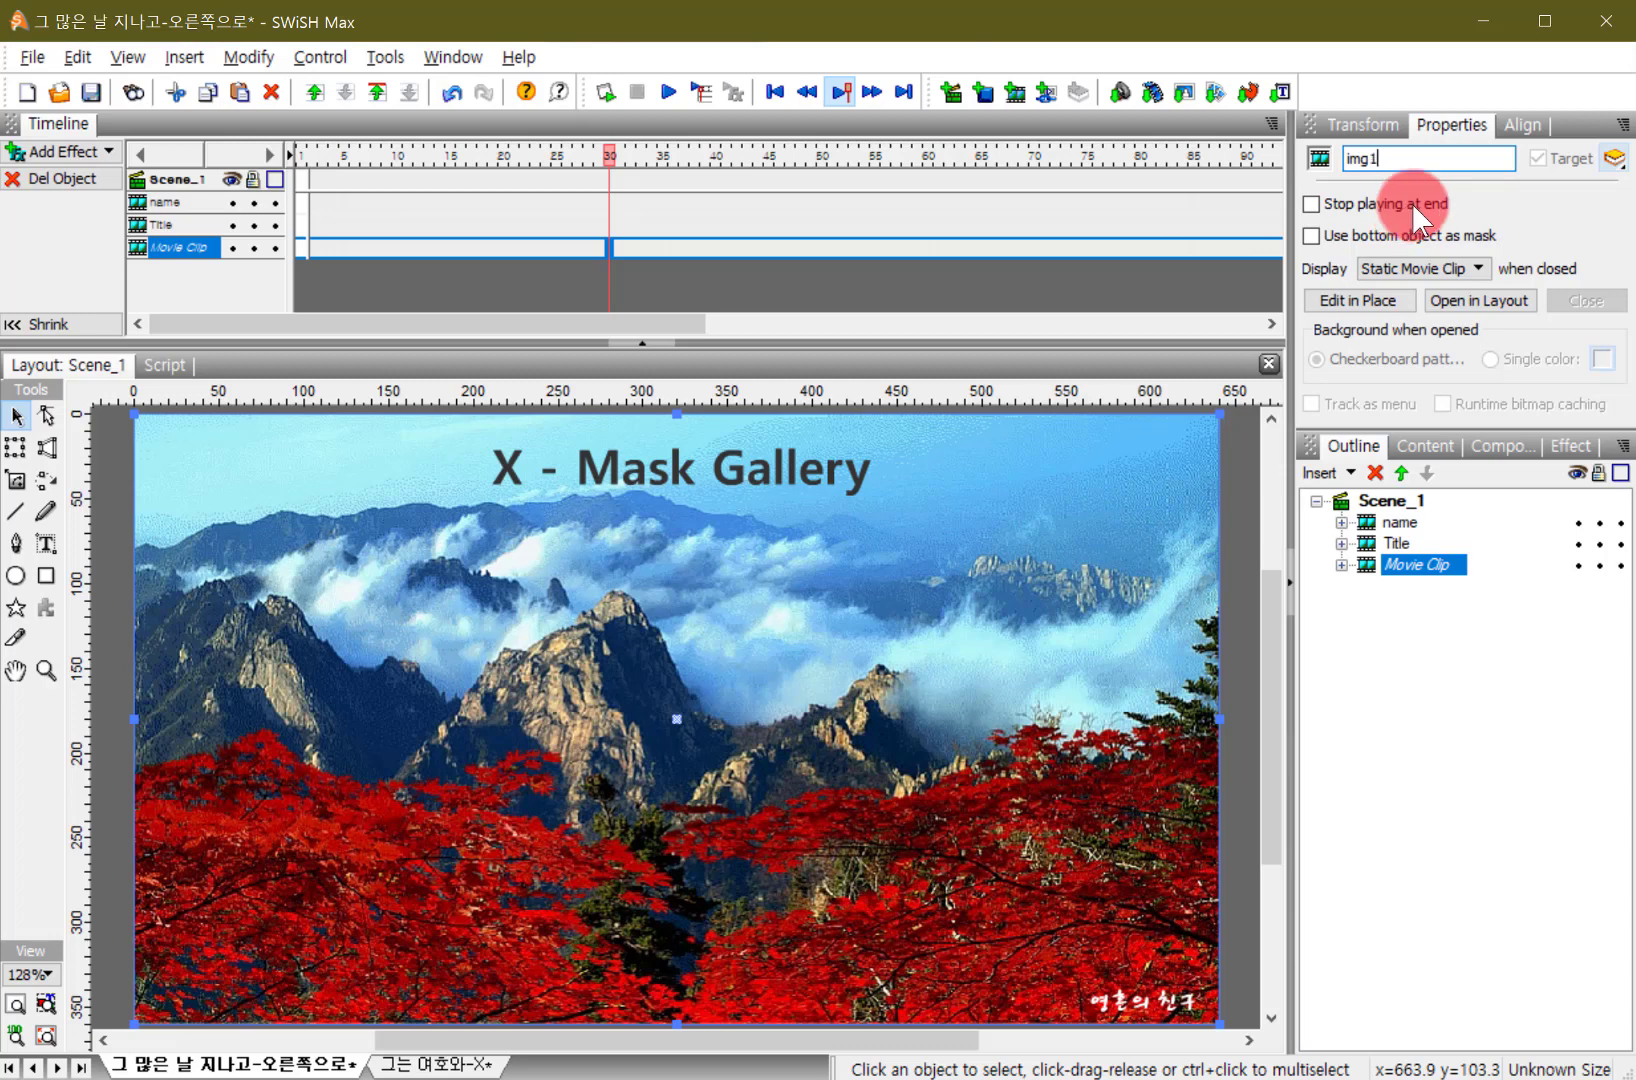
{"action": "type", "text": "g1"}
{"action": "left_click", "coordinate": [1360, 578]}
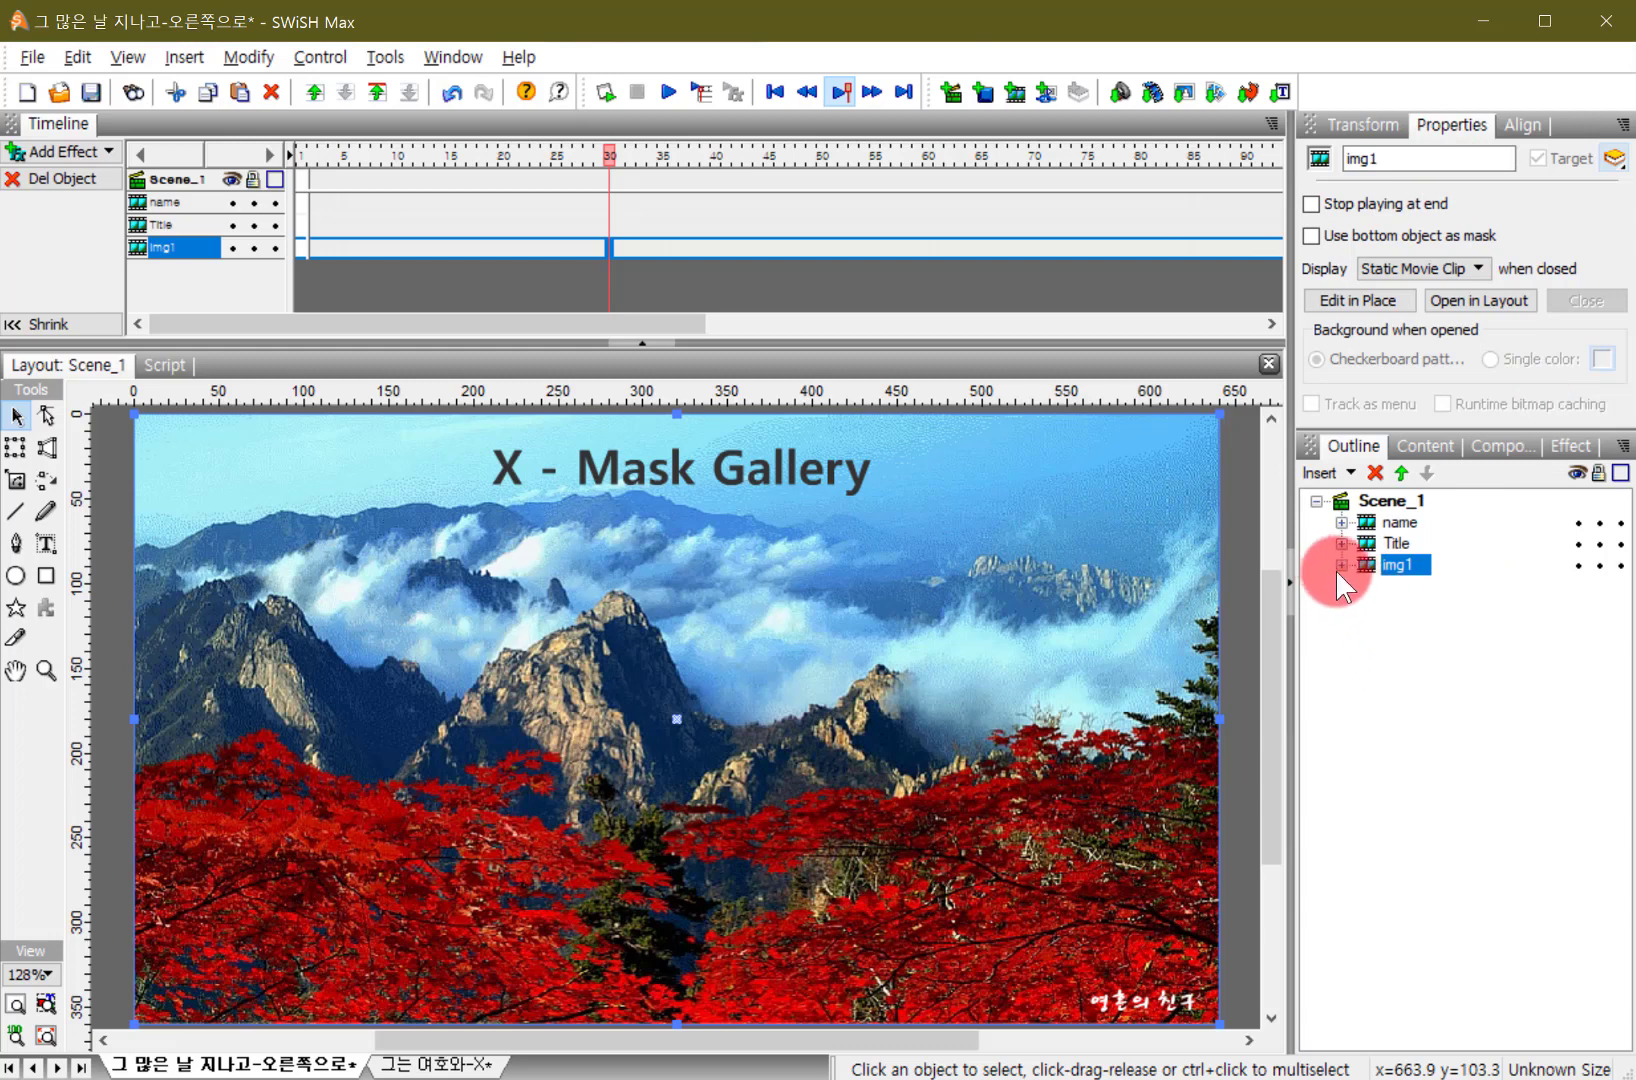
- Make the img1 movie clip use its bottom object as a mask
{"action": "left_click", "coordinate": [1310, 236]}
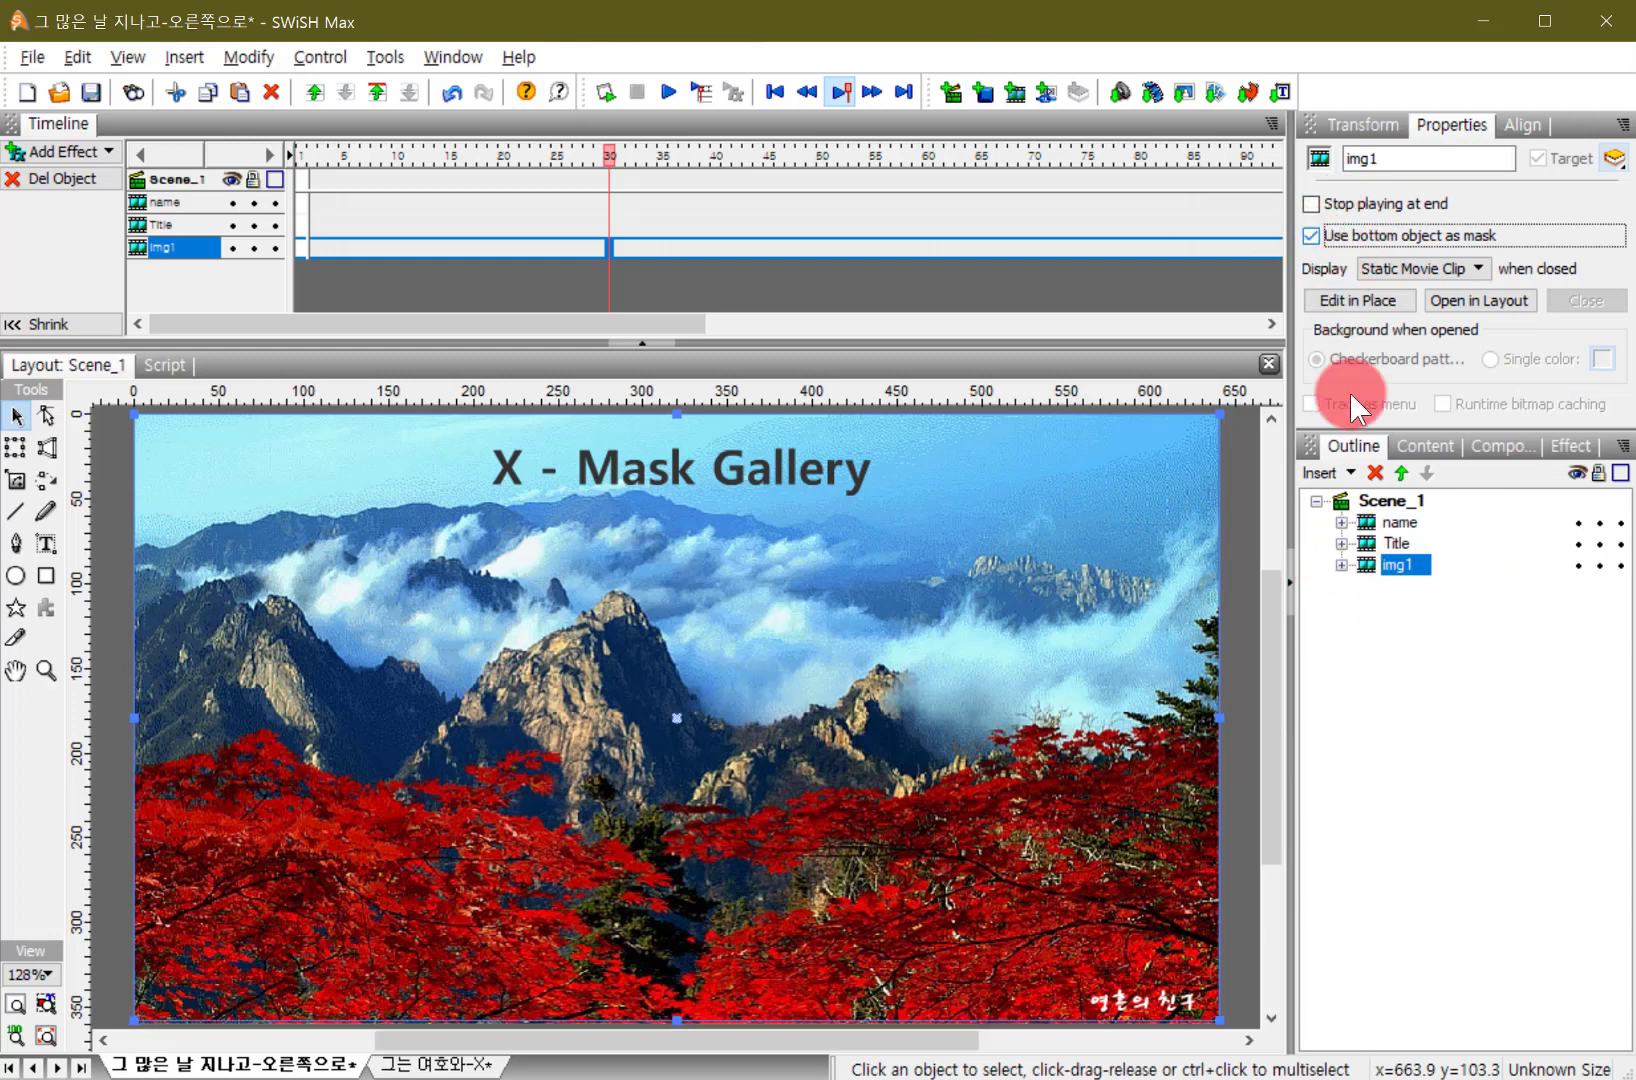
{"action": "left_click", "coordinate": [1340, 565]}
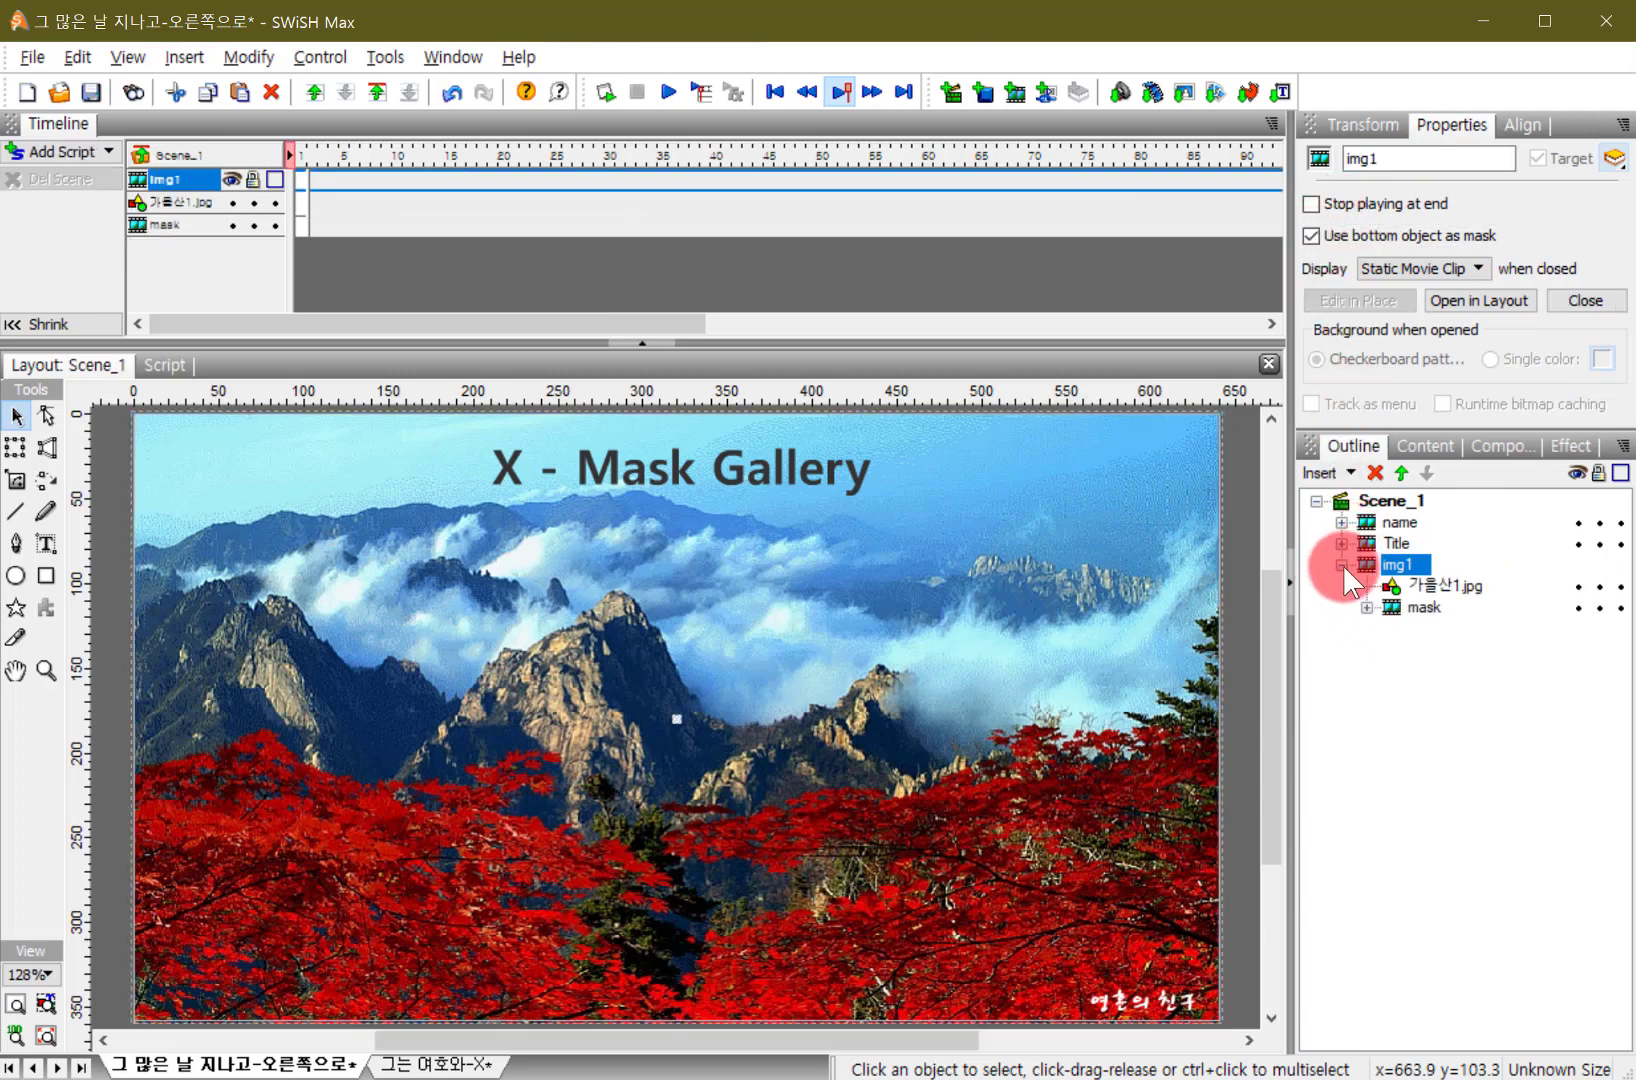
{"action": "left_click", "coordinate": [1342, 565]}
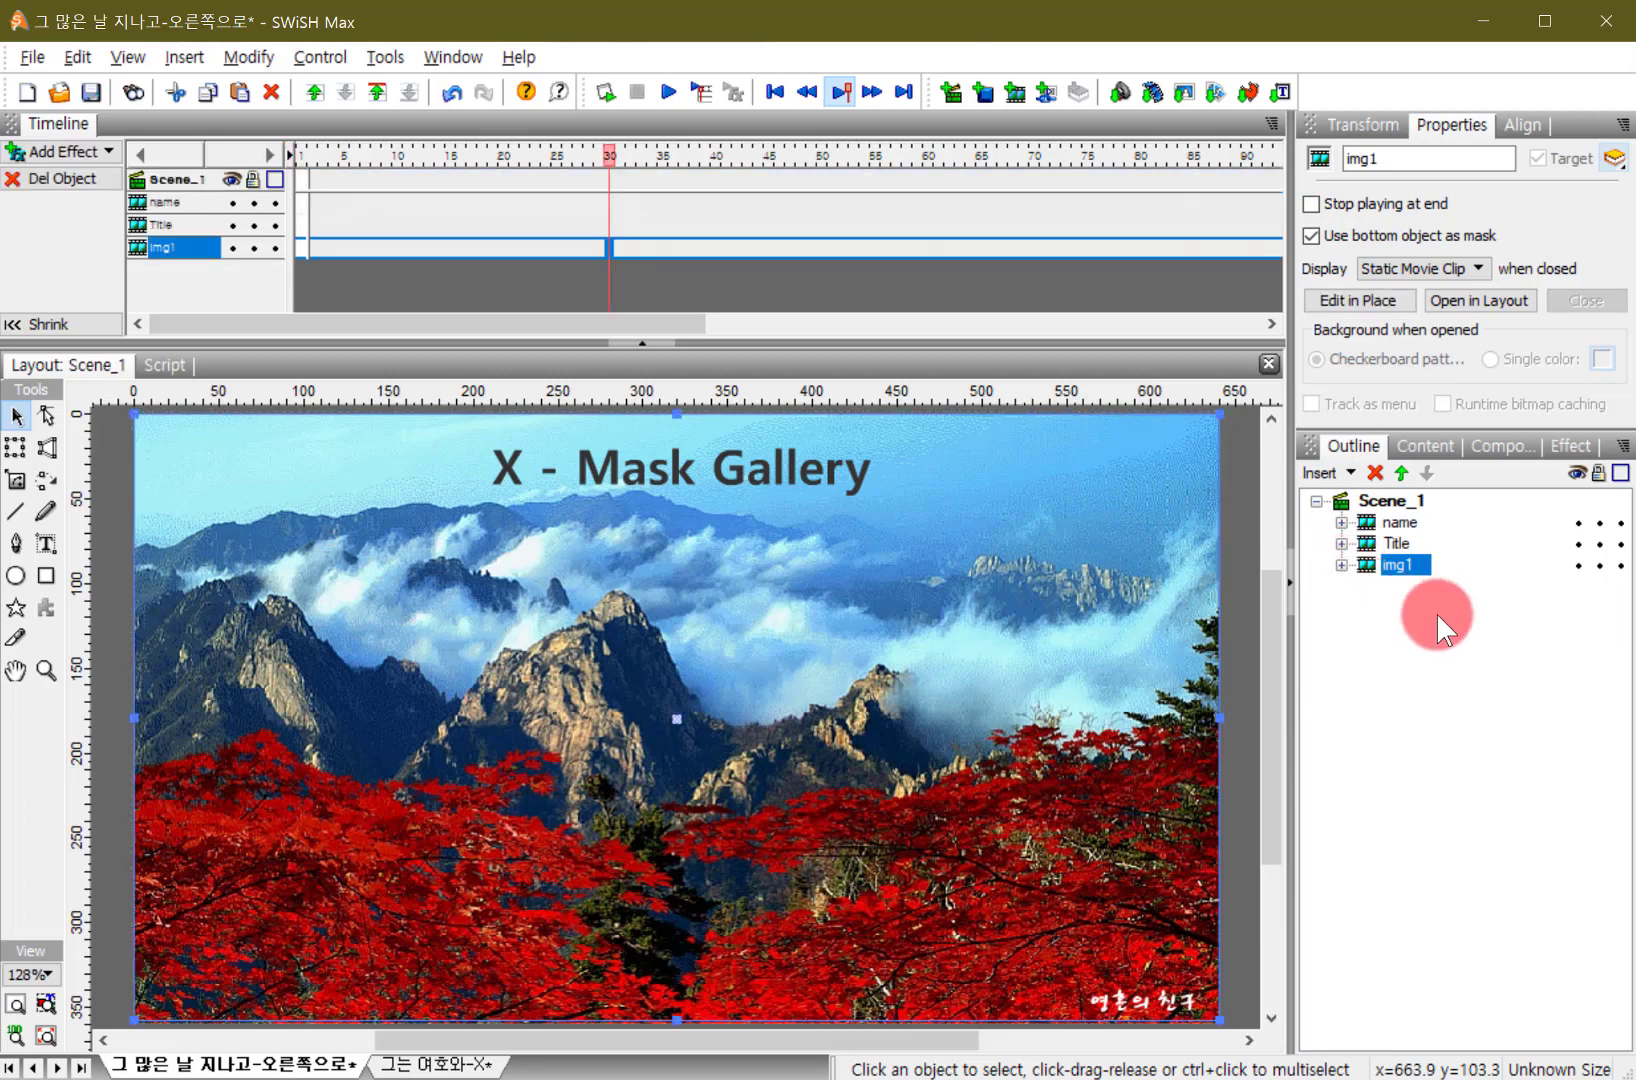
- Copy the img1 movie clip and paste it in place twice
{"action": "right_click", "coordinate": [1396, 565]}
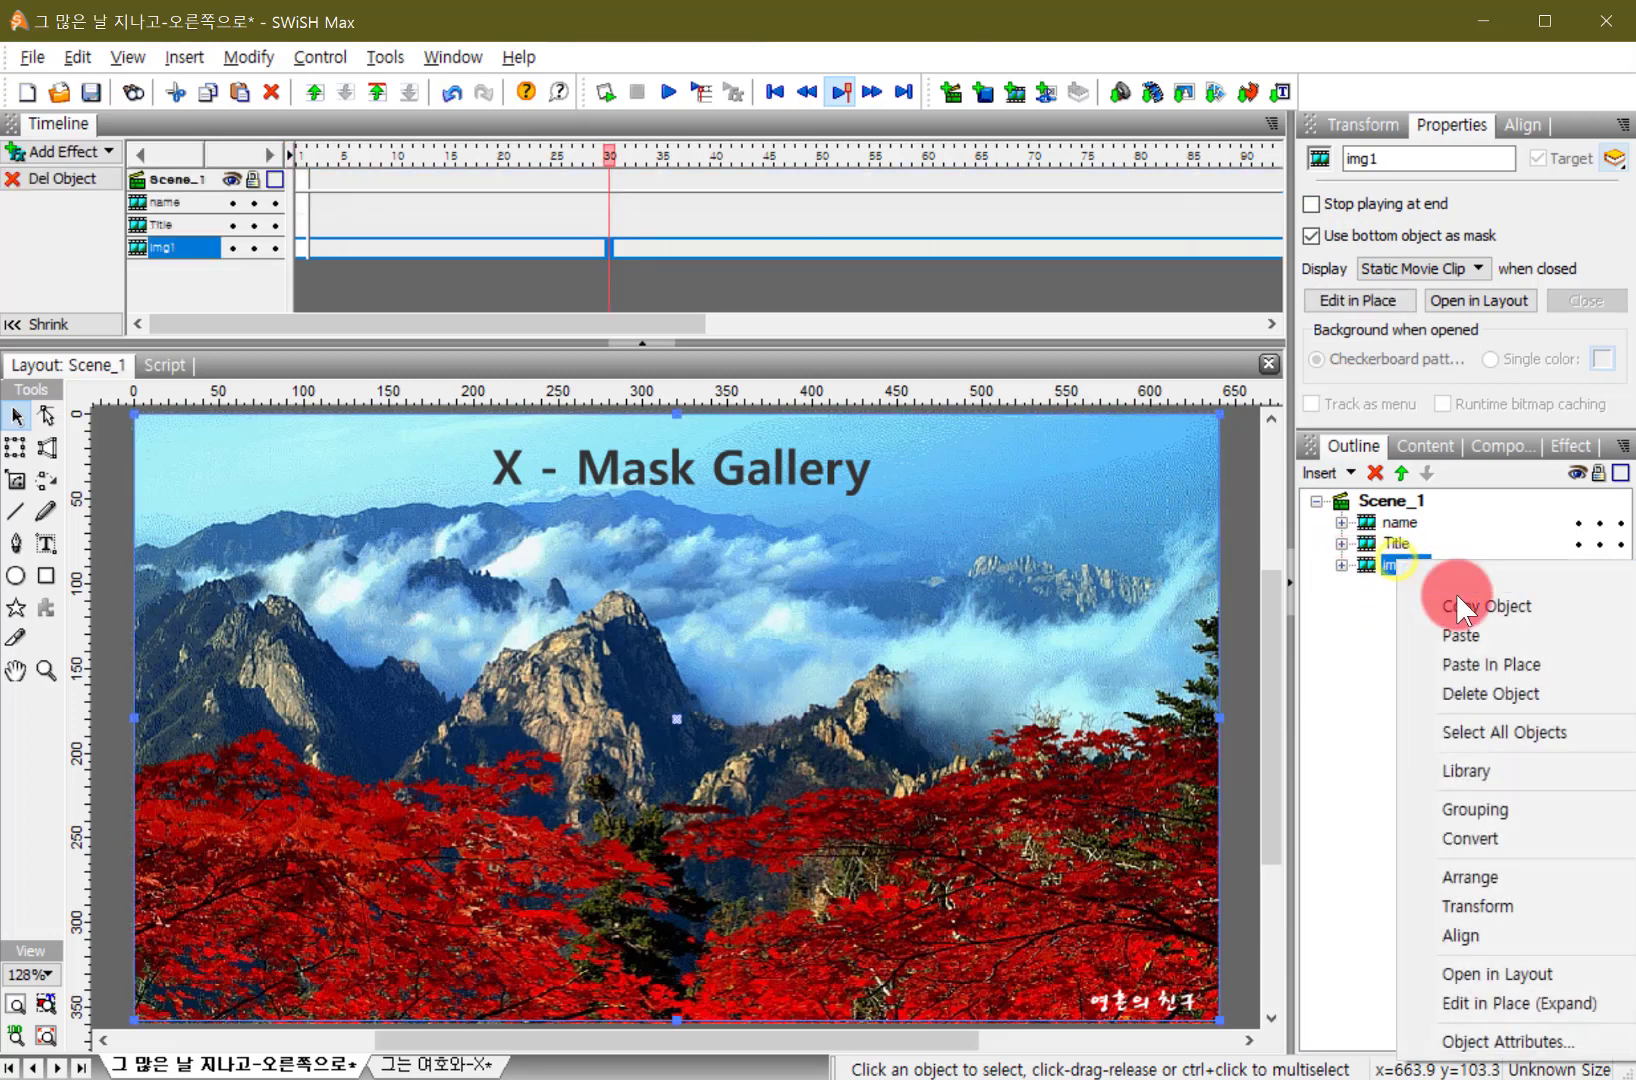
{"action": "left_click", "coordinate": [1460, 606]}
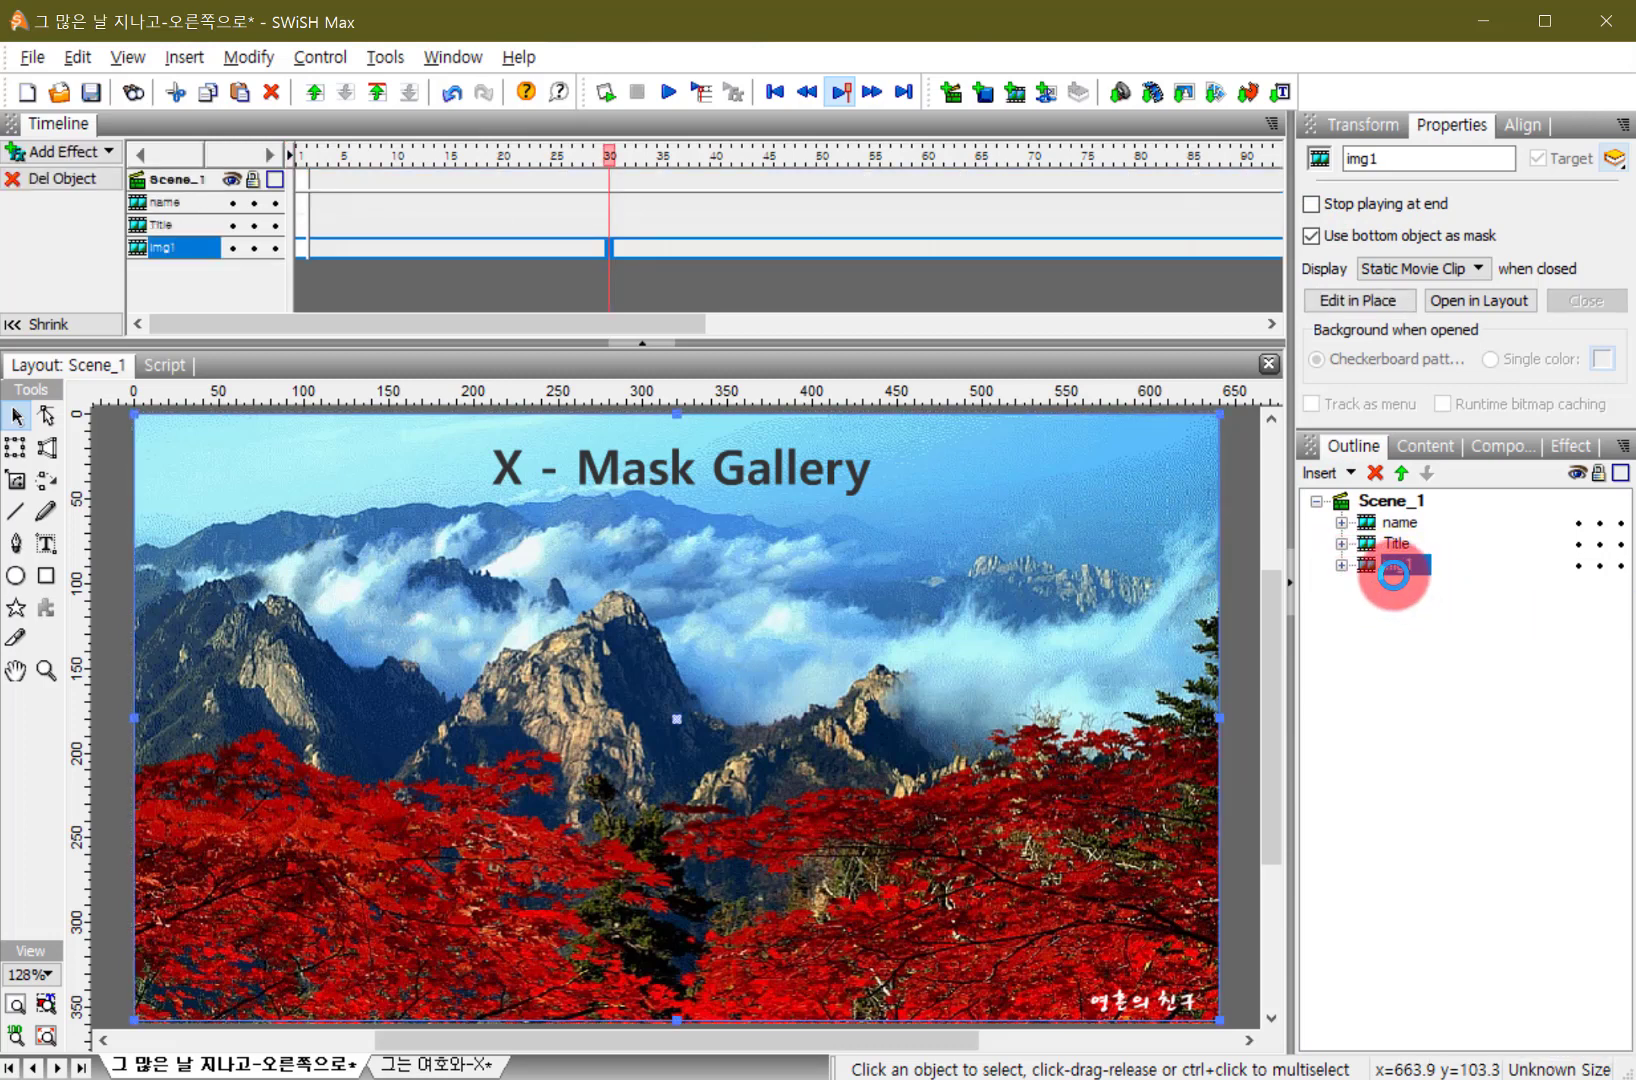
{"action": "right_click", "coordinate": [1370, 564]}
{"action": "left_click", "coordinate": [1444, 662]}
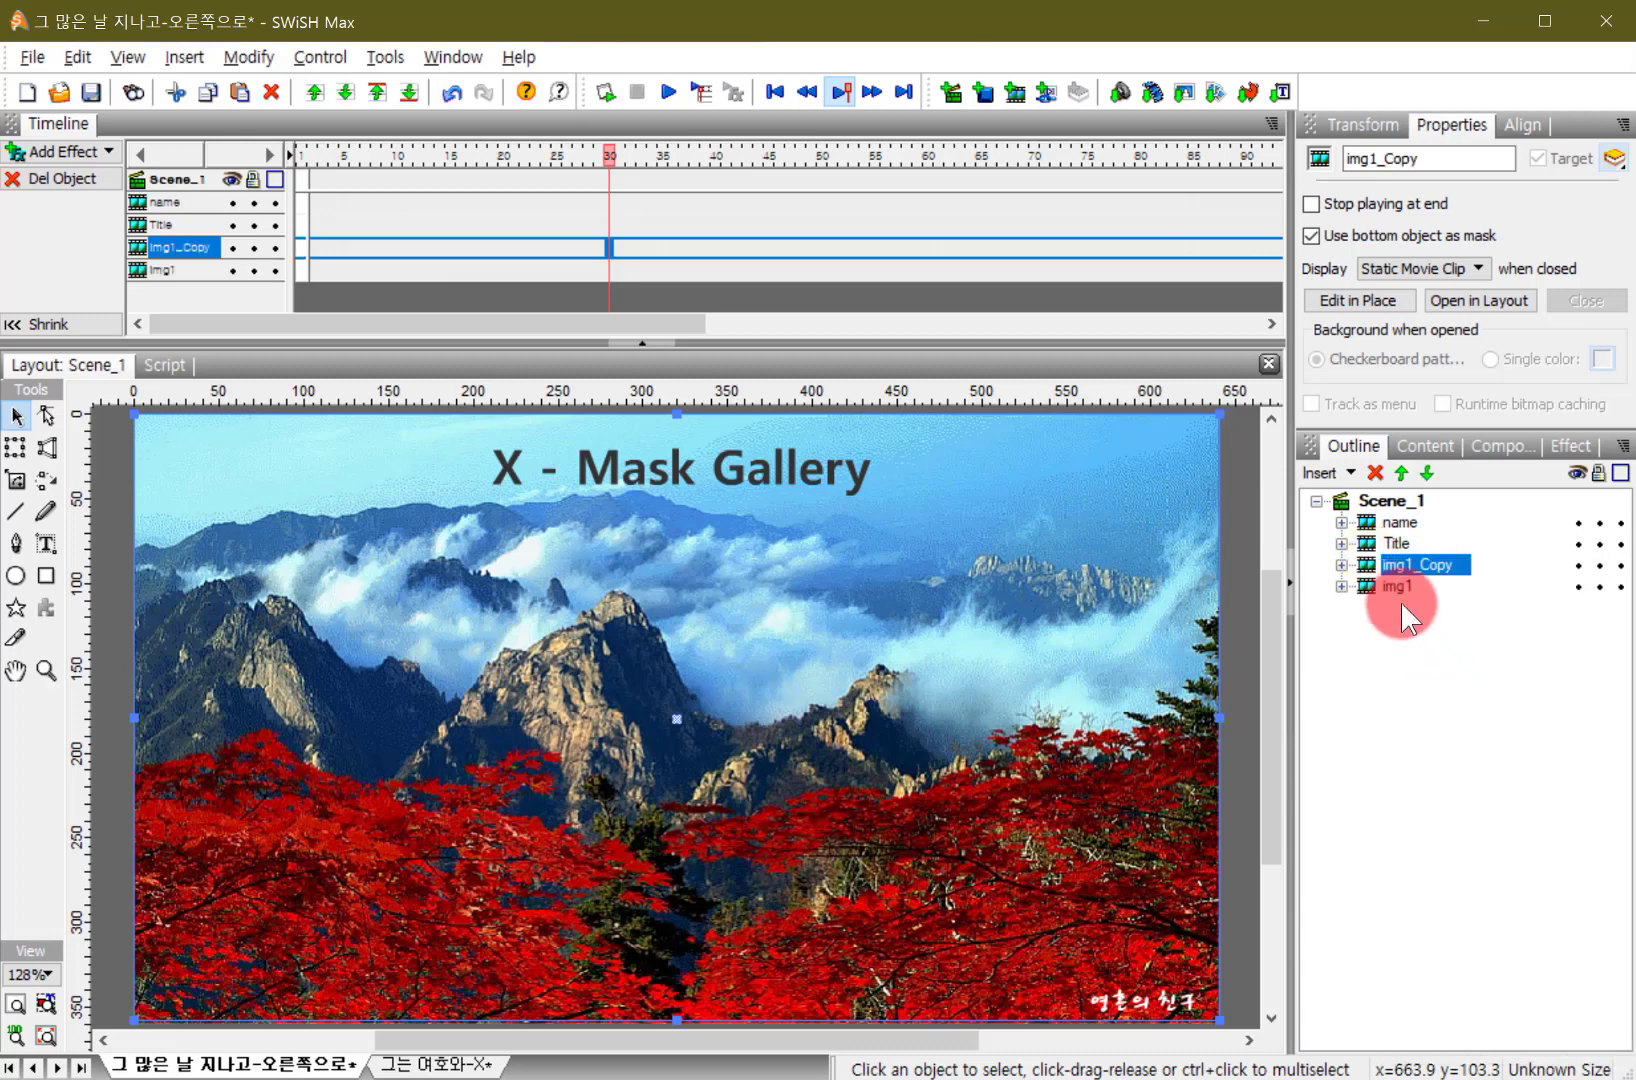
{"action": "right_click", "coordinate": [1370, 560]}
{"action": "left_click", "coordinate": [1435, 660]}
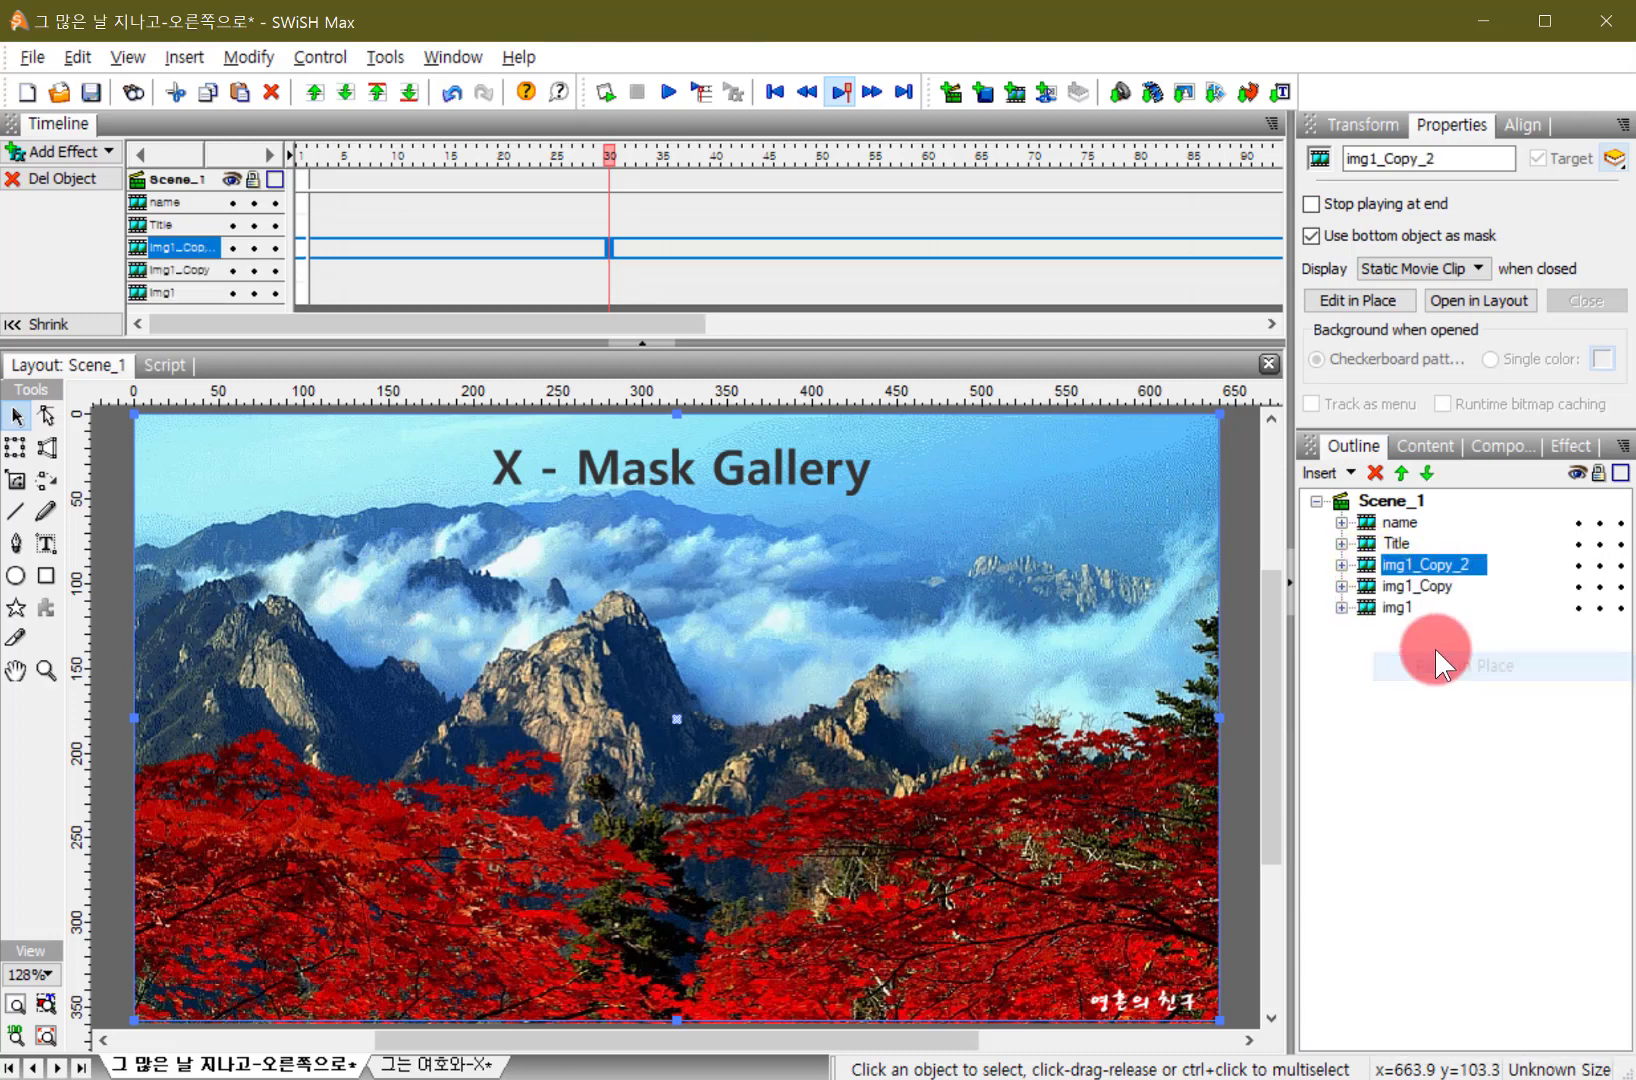
- Rename the topmost img1 copy as img3 and the other copy as img2
{"action": "double_click", "coordinate": [1385, 167]}
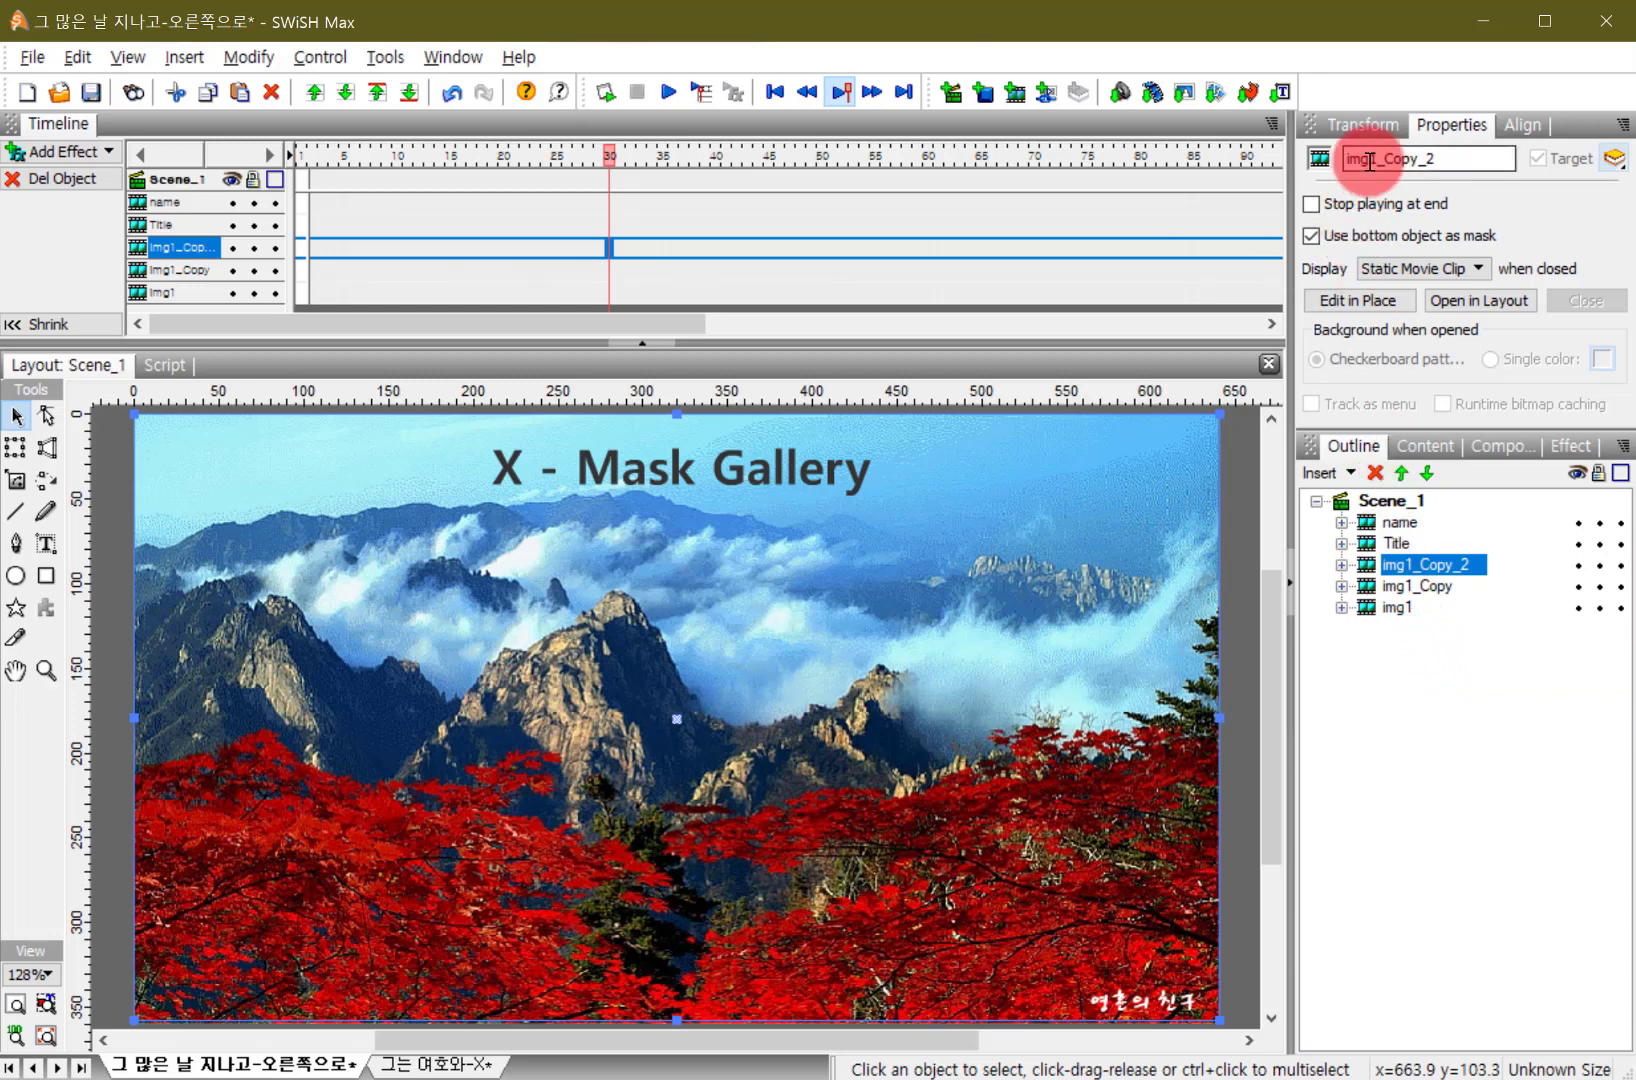
{"action": "type", "text": "img3"}
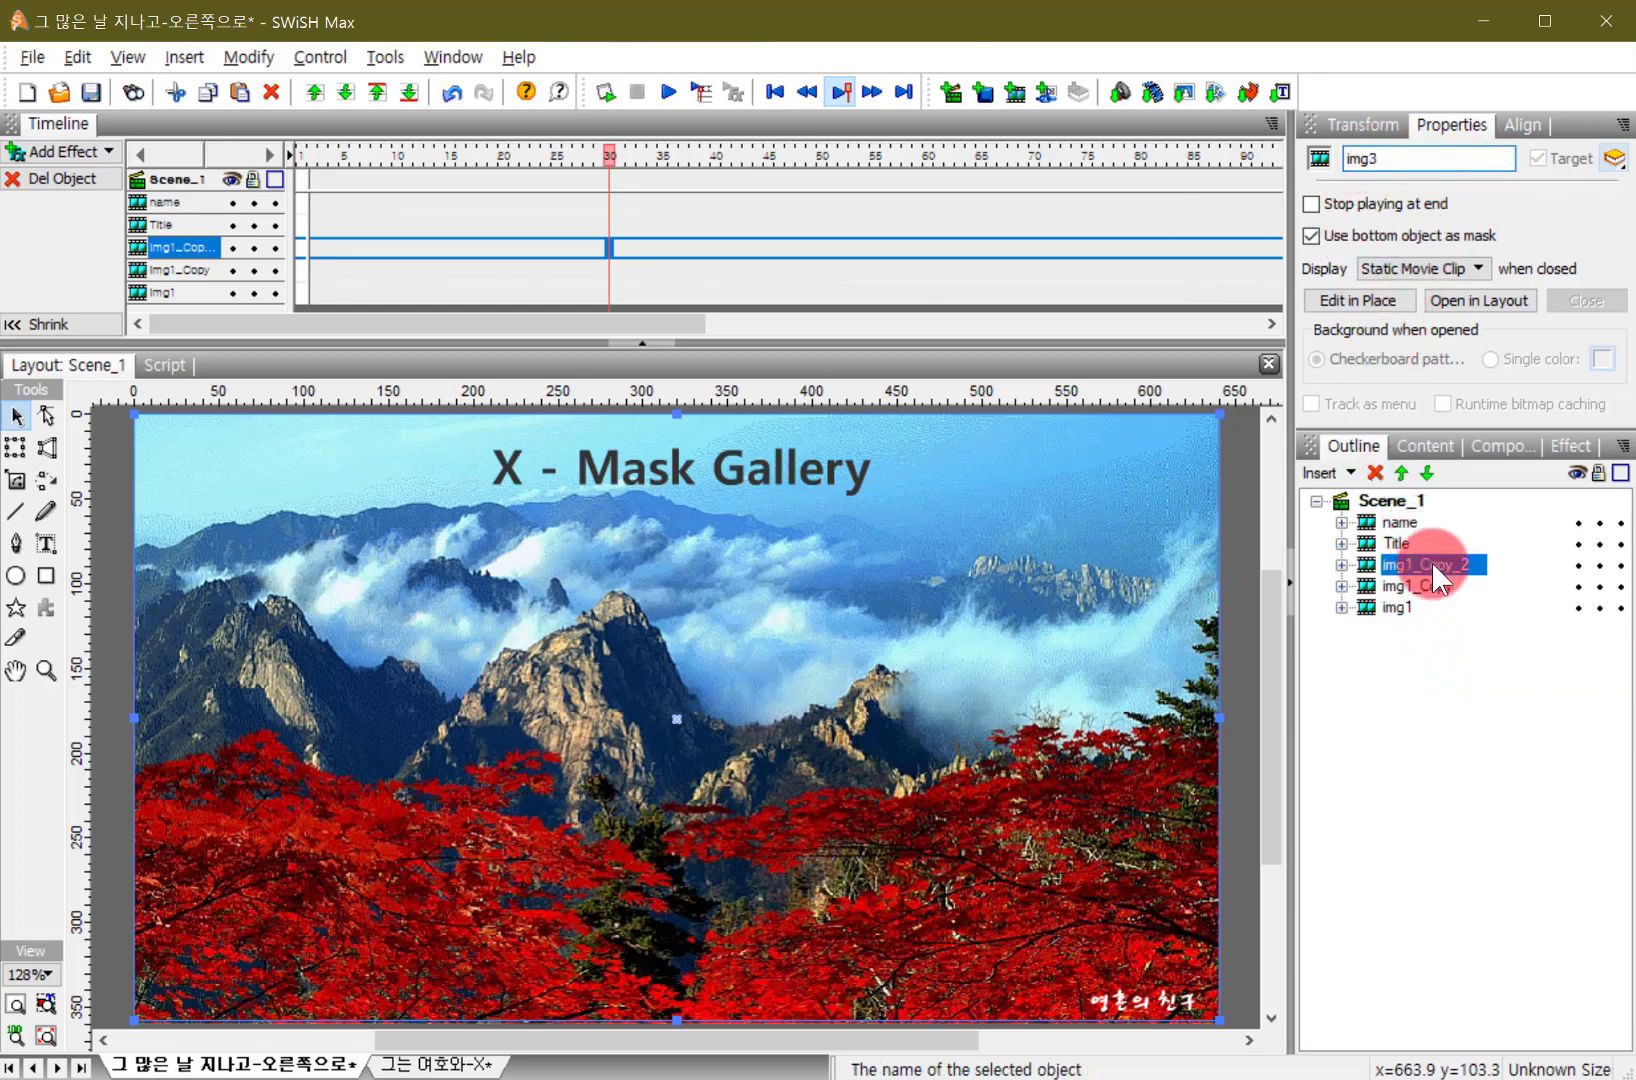
{"action": "left_click", "coordinate": [1395, 586]}
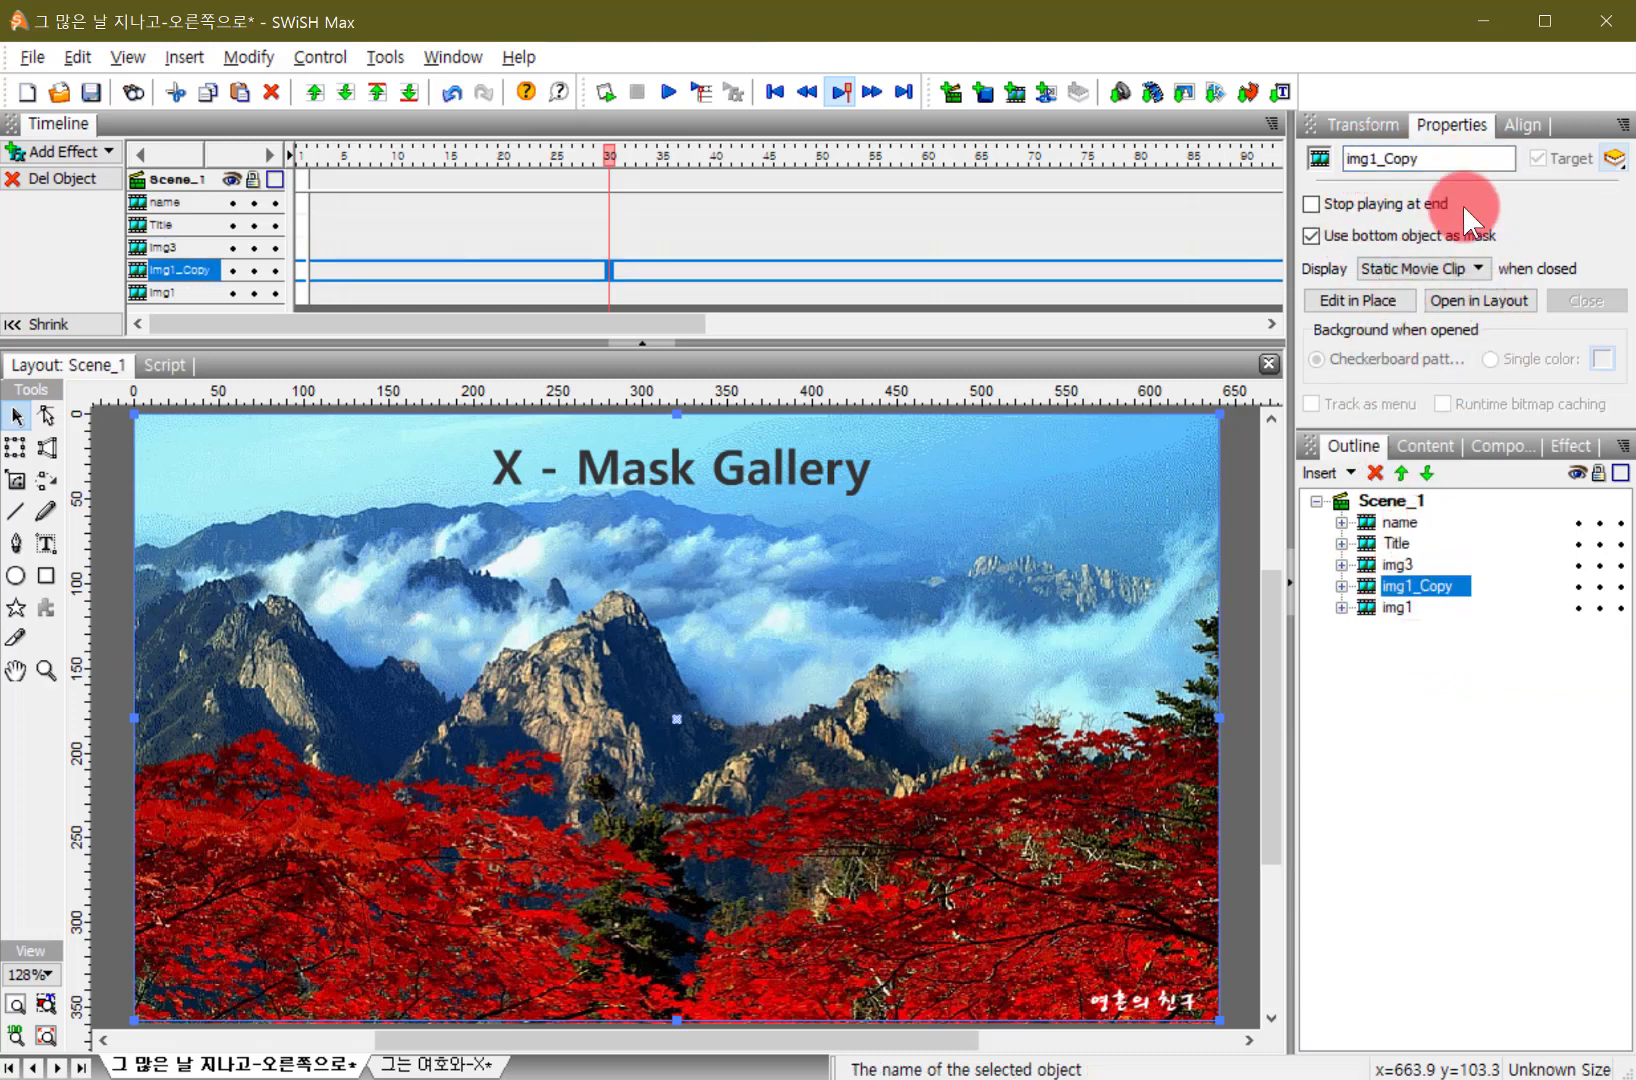
{"action": "left_click_drag", "start_coordinate": [1368, 158], "coordinate": [1470, 165]}
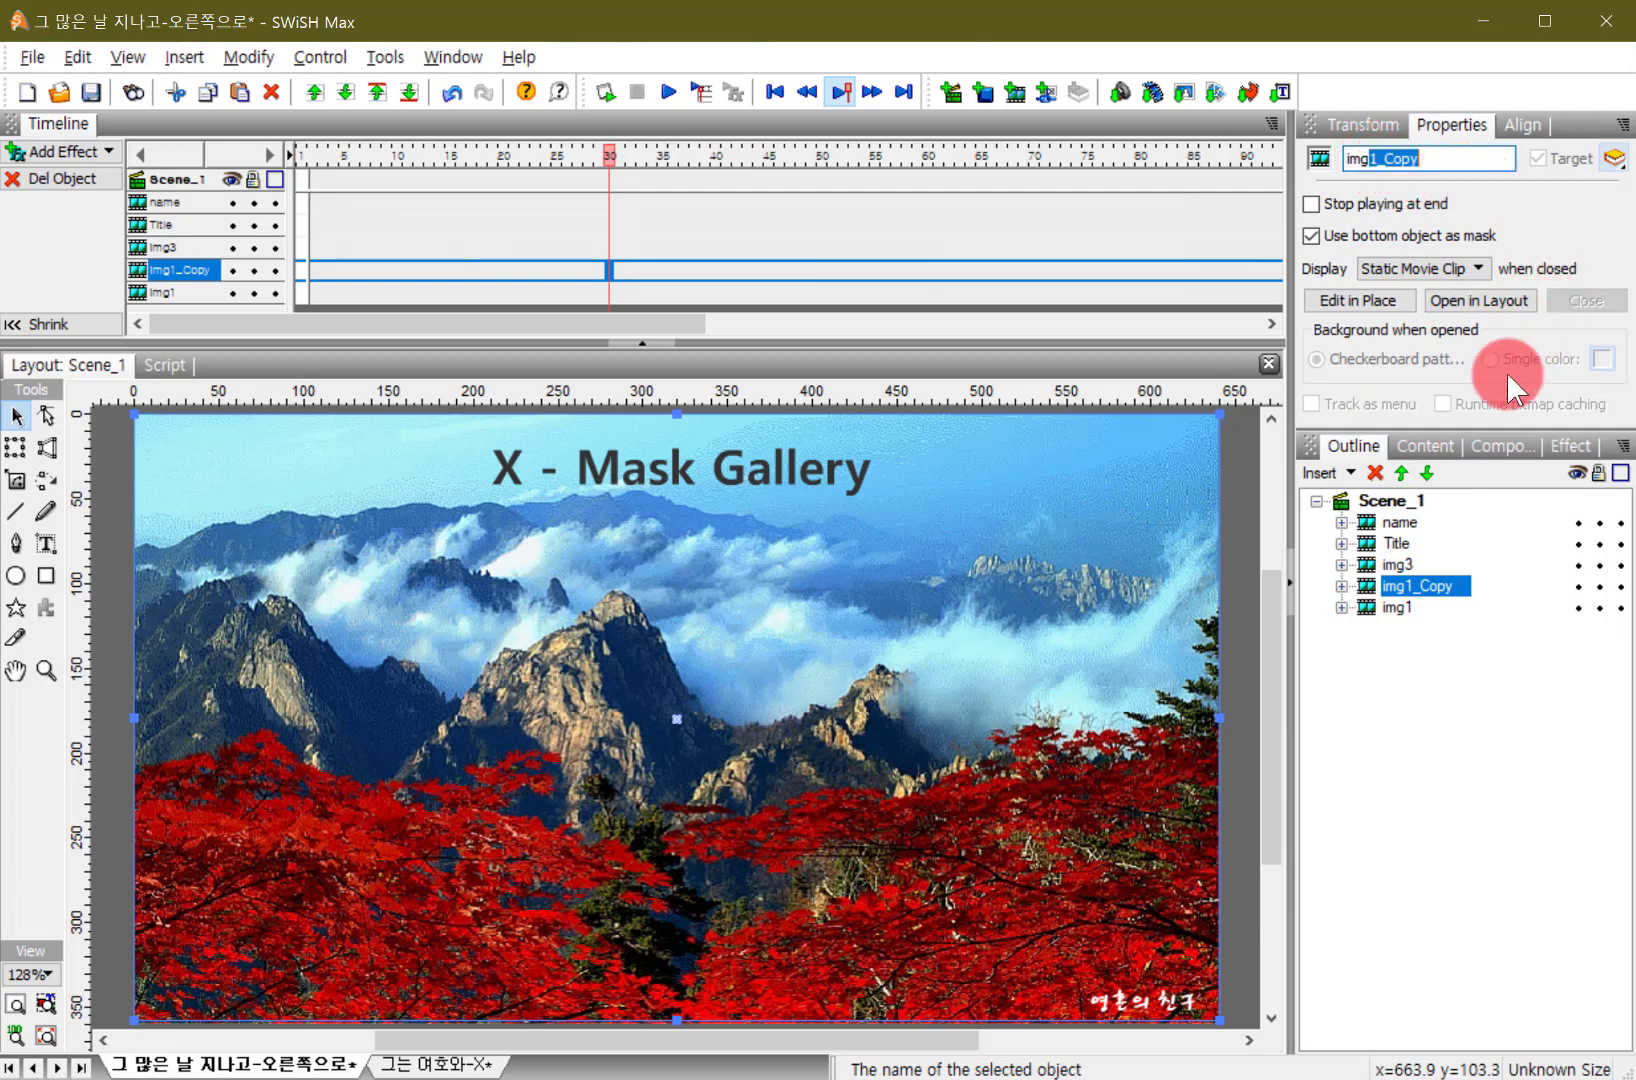
{"action": "type", "text": "2"}
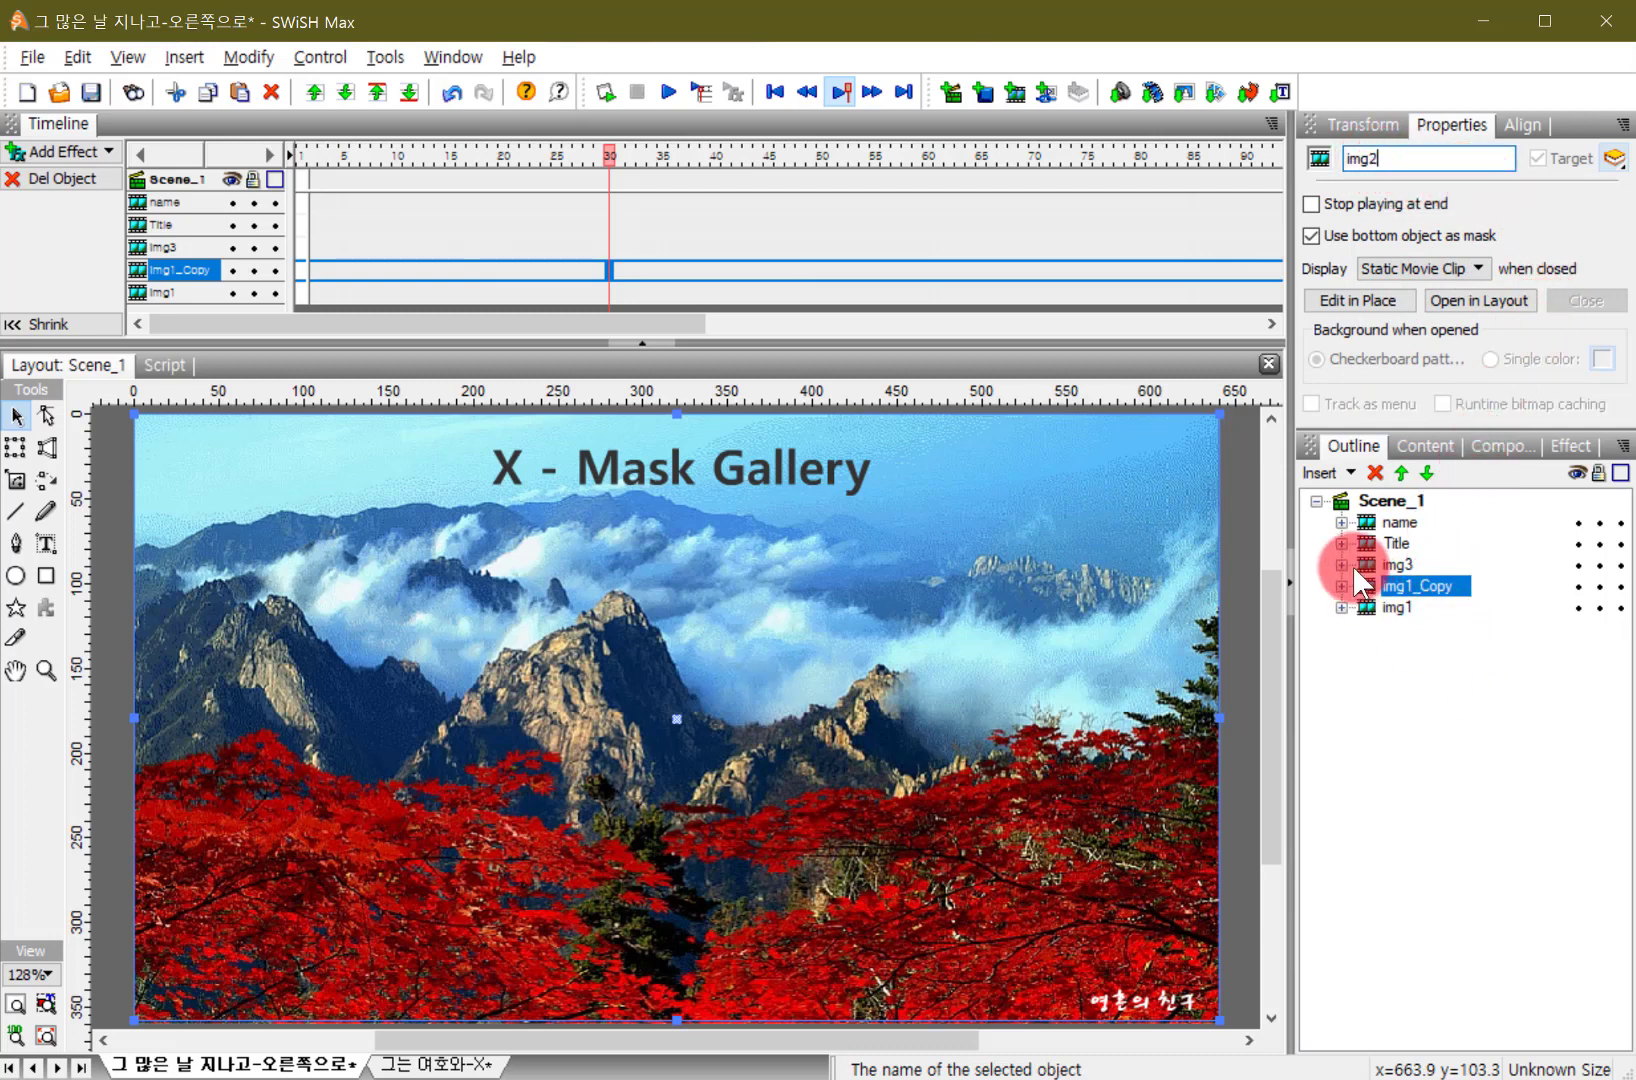
- Replace the image of the 가을산1.jpg shape inside img3 with the file 가을산3.jpg
{"action": "left_click", "coordinate": [1344, 566]}
{"action": "left_click", "coordinate": [1400, 563]}
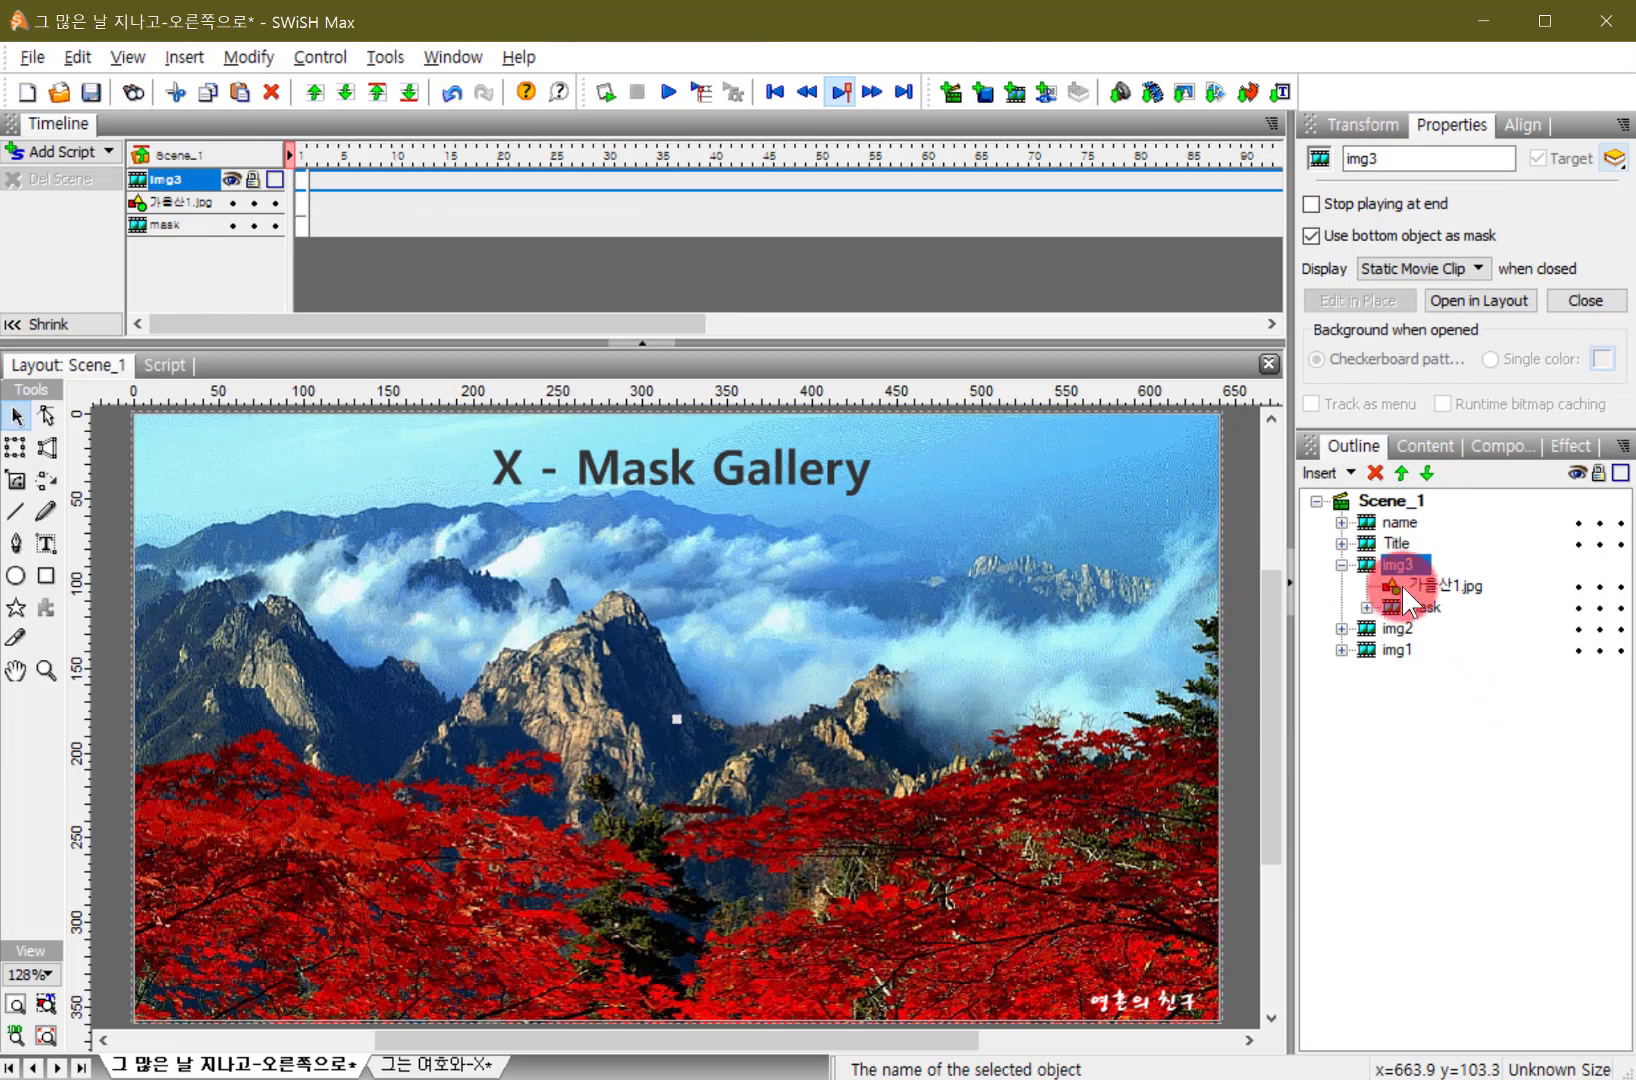
{"action": "left_click", "coordinate": [1367, 607]}
{"action": "left_click", "coordinate": [1415, 607]}
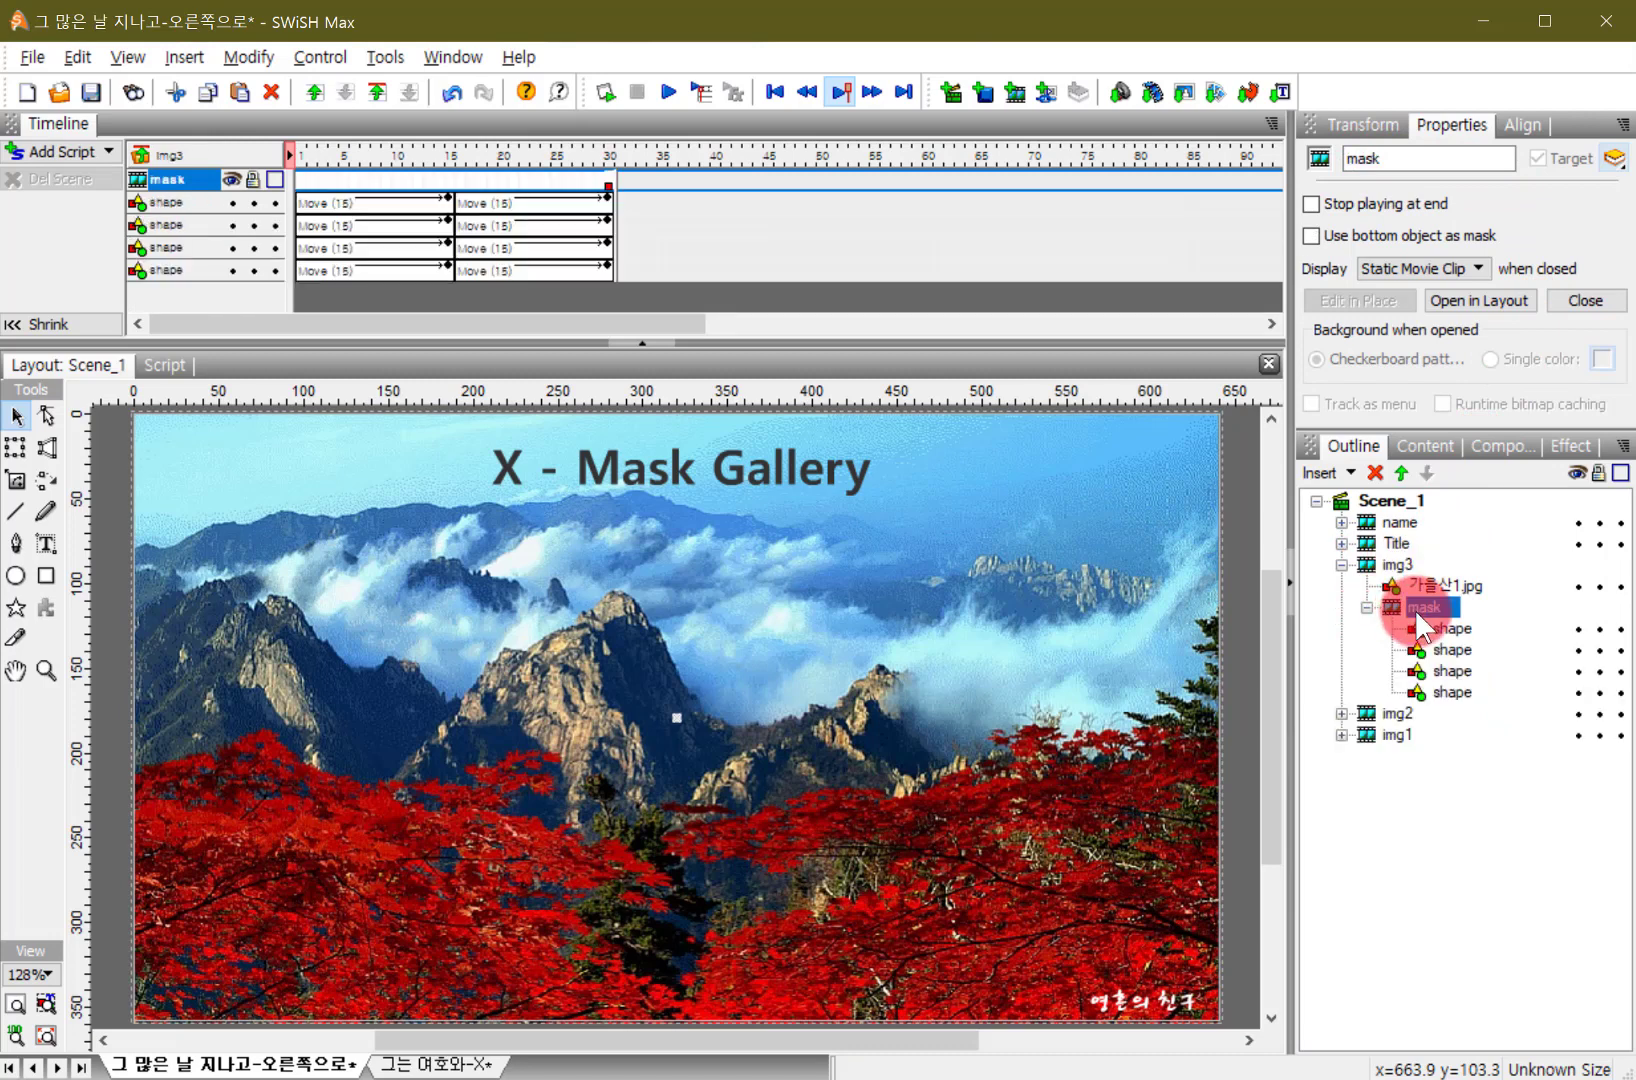
{"action": "left_click", "coordinate": [1423, 585]}
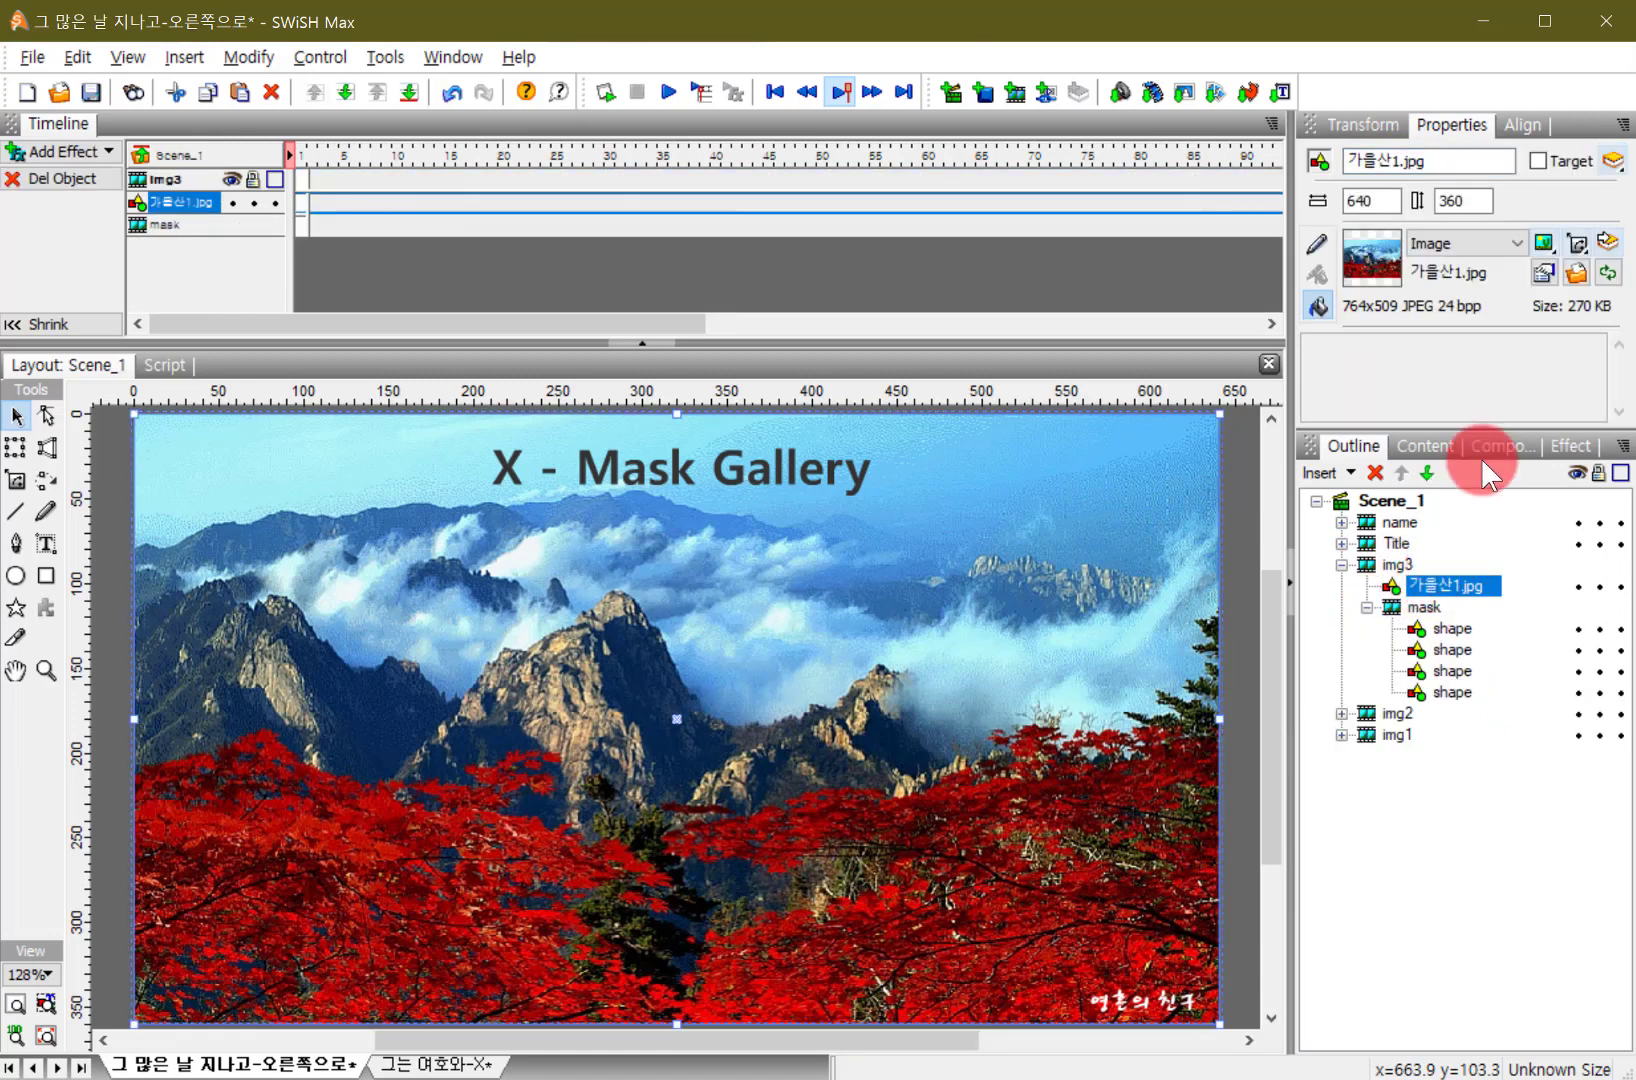
{"action": "left_click", "coordinate": [1573, 275]}
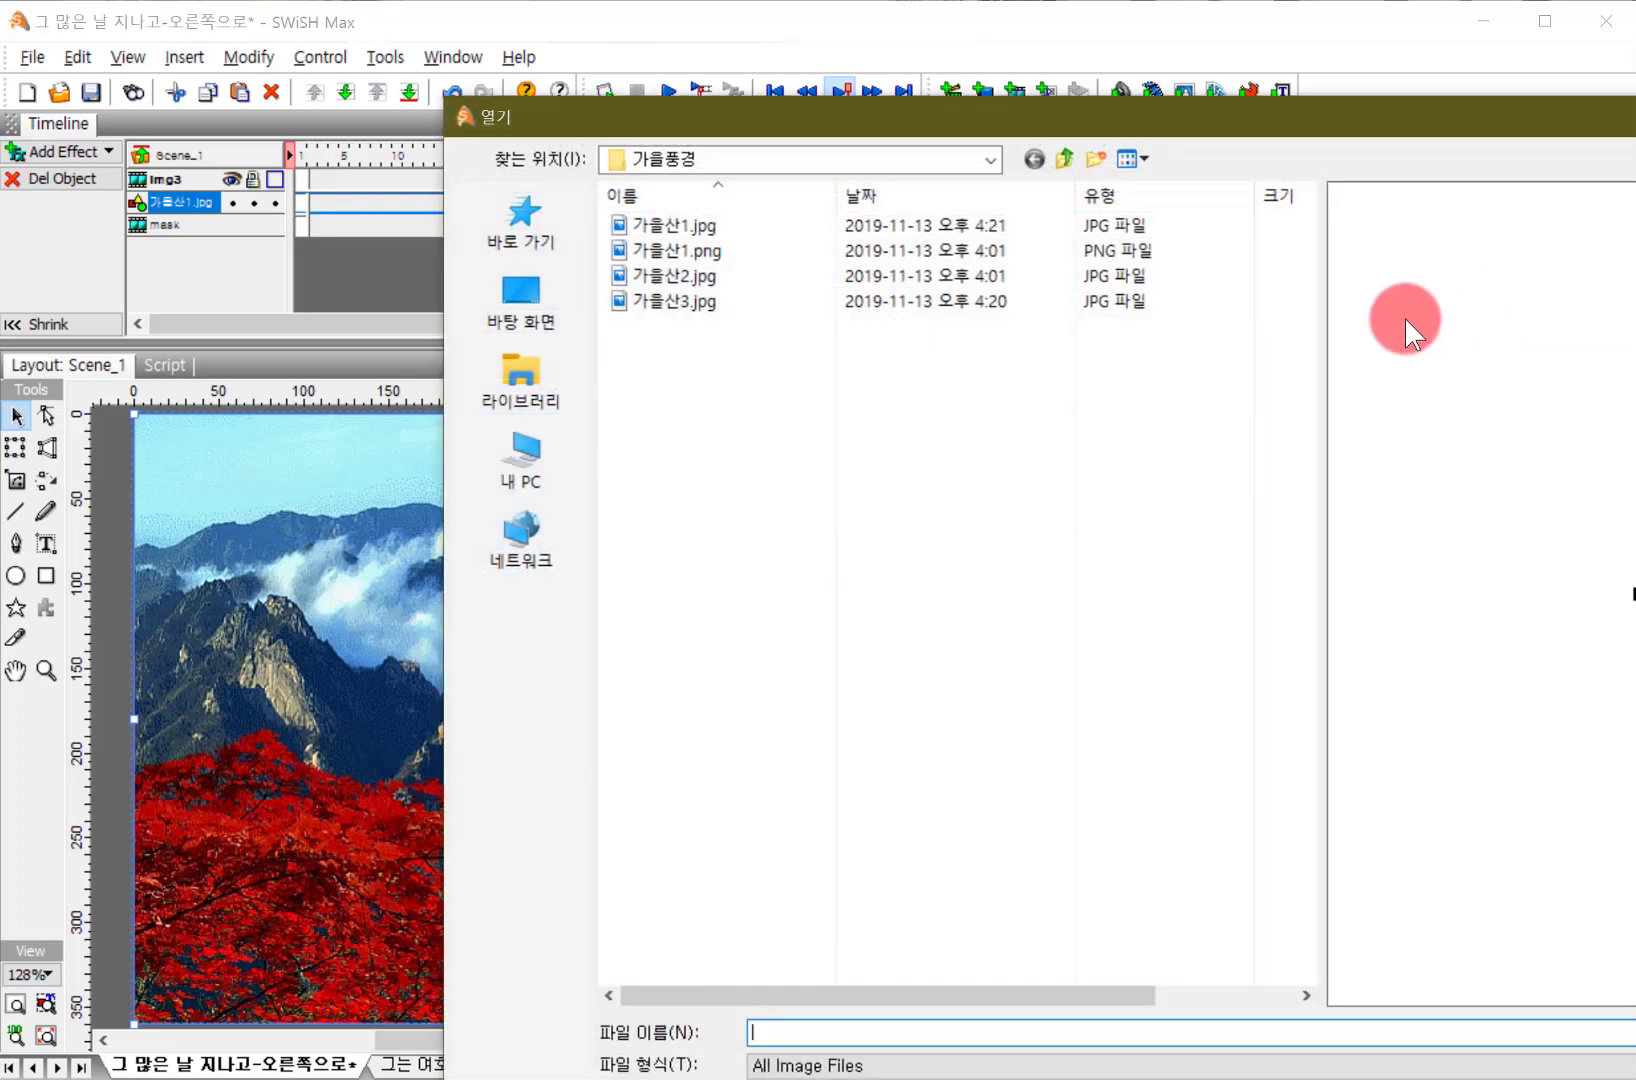
{"action": "double_click", "coordinate": [690, 297]}
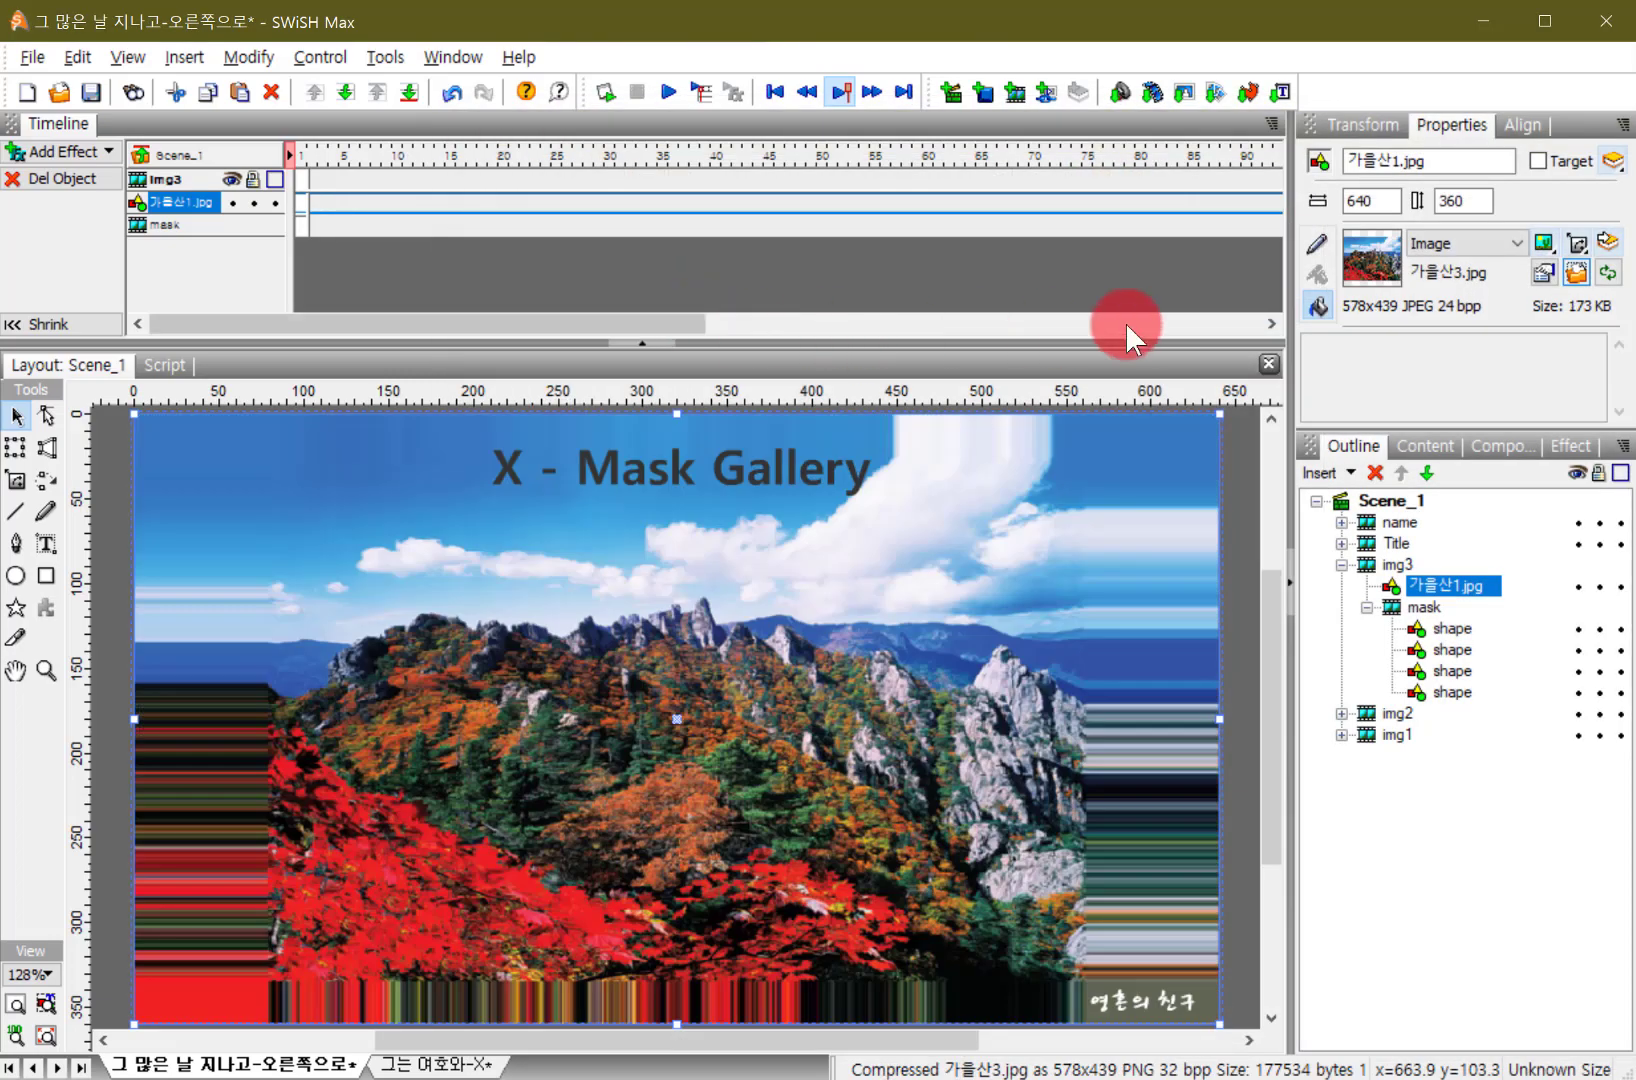
- Switch the img3 picture shape's fill to Solid and back to Image so that 가을산3.jpg fits the whole shape
{"action": "left_click", "coordinate": [1456, 239]}
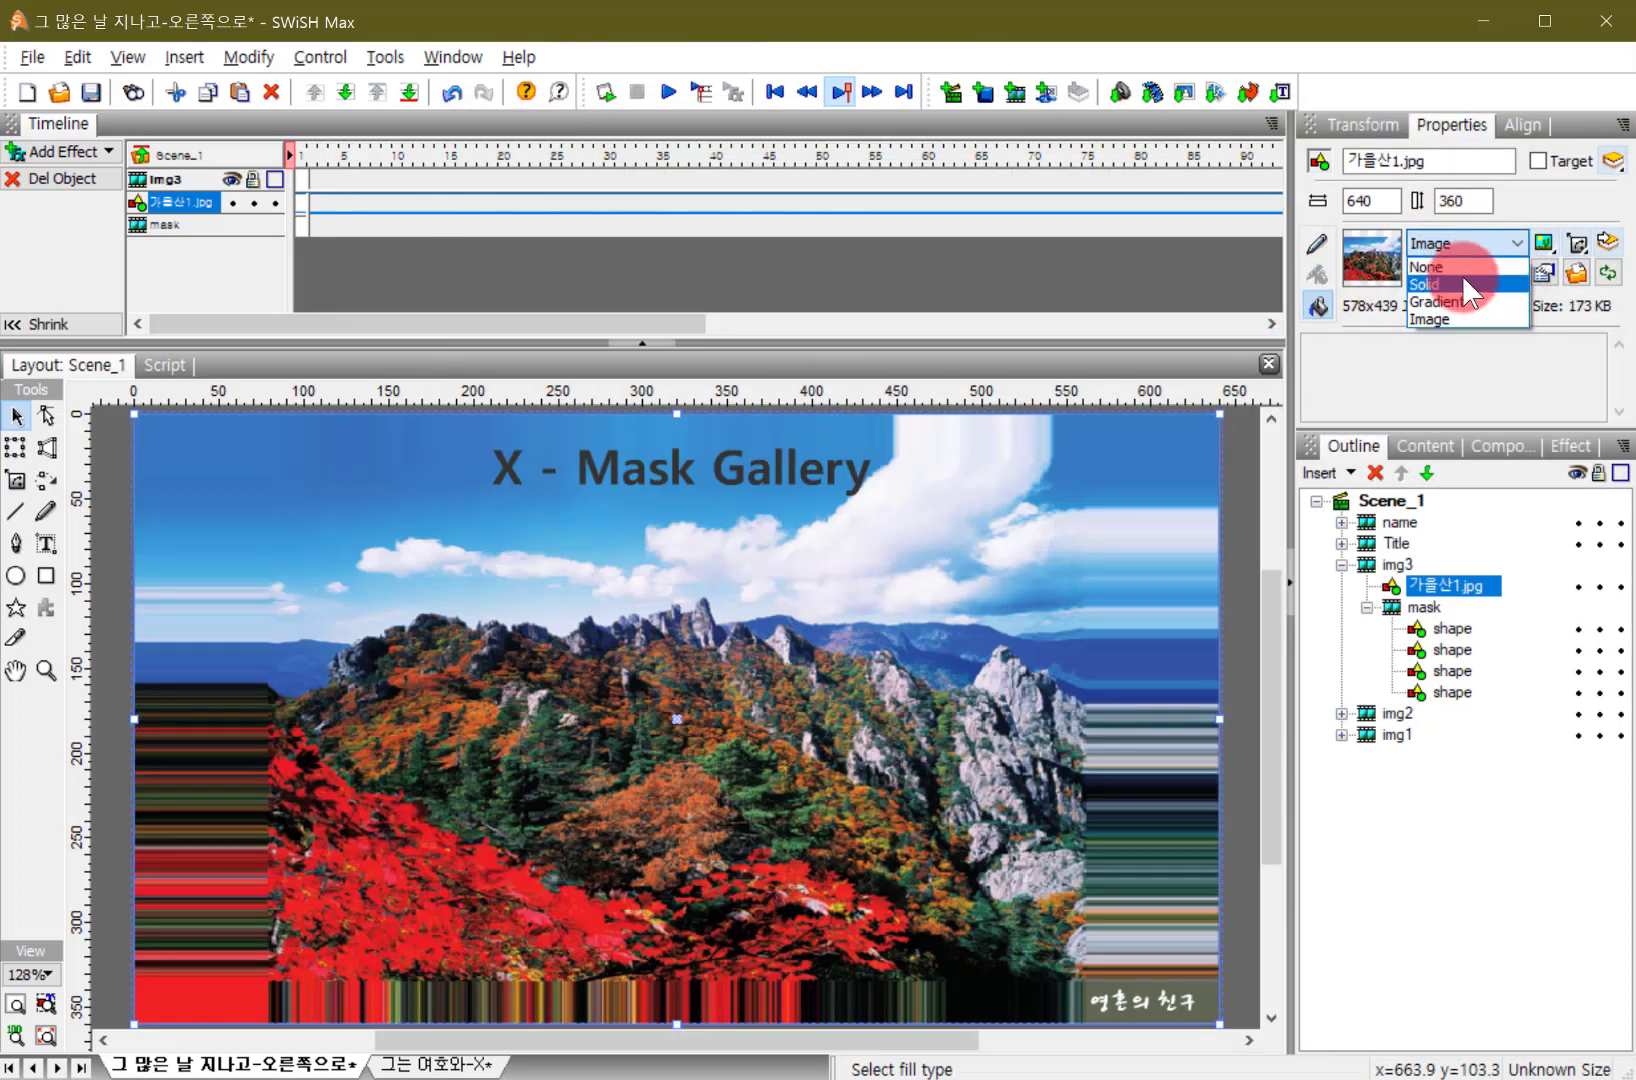
{"action": "left_click", "coordinate": [1456, 286]}
{"action": "left_click", "coordinate": [1463, 243]}
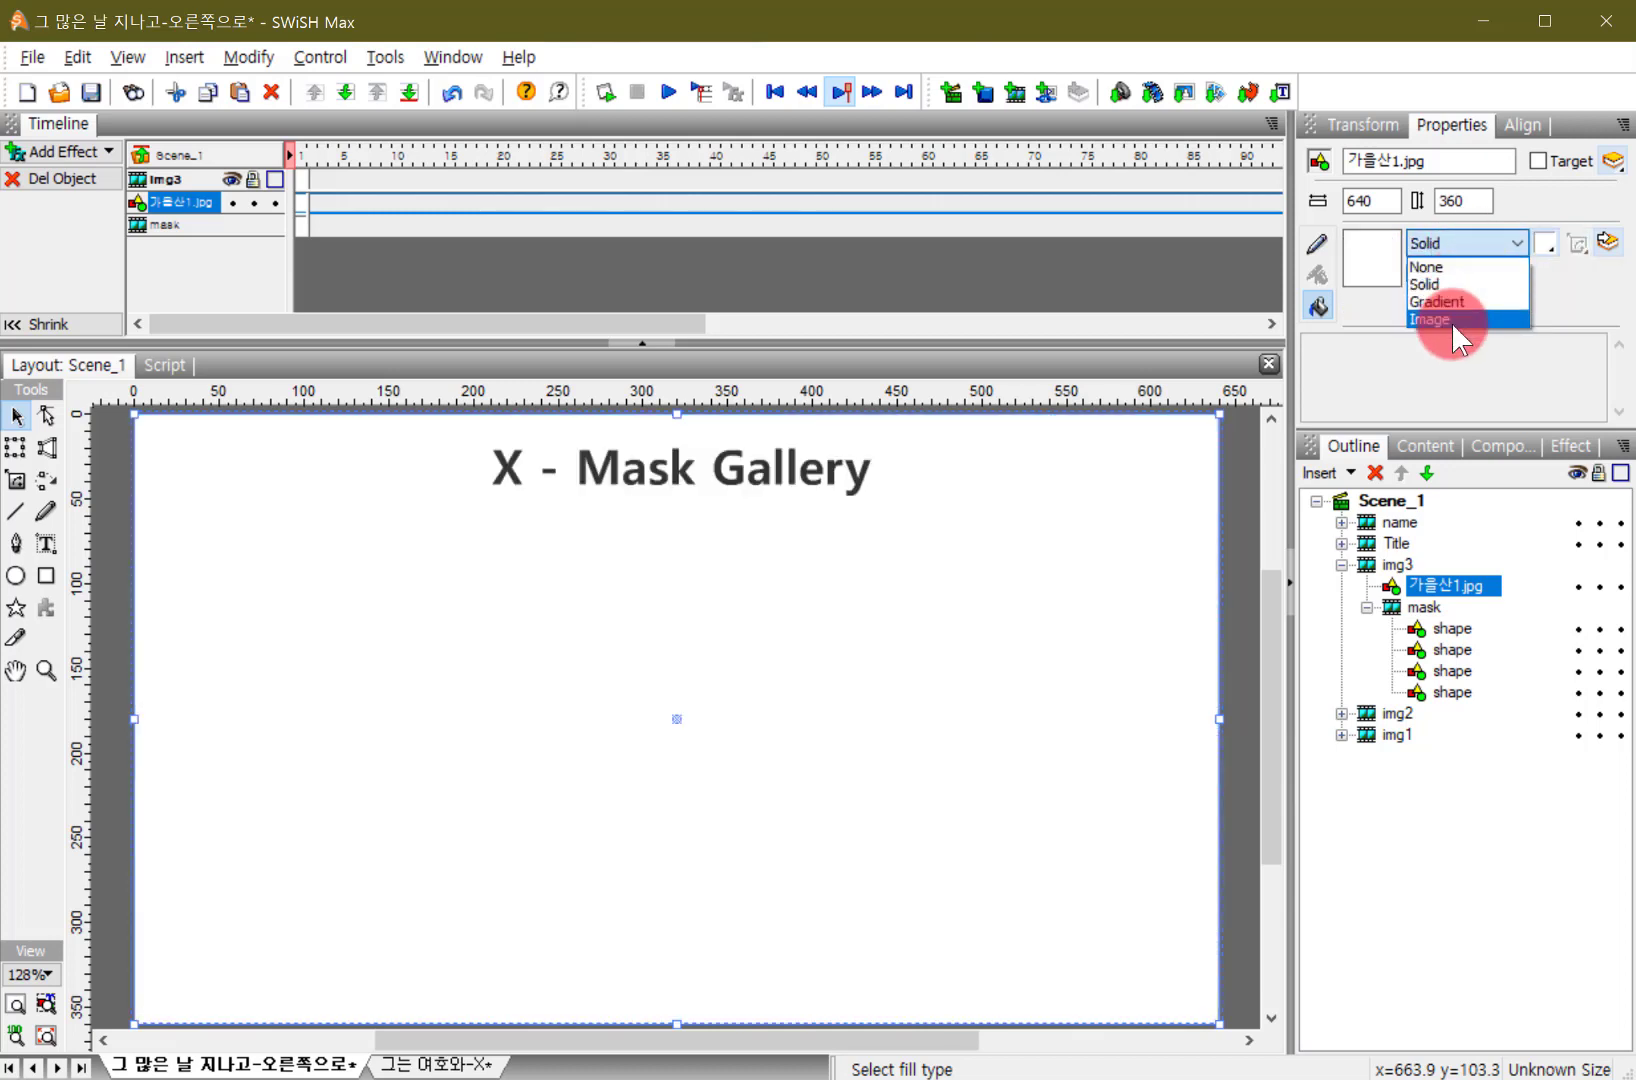
{"action": "left_click", "coordinate": [1452, 318]}
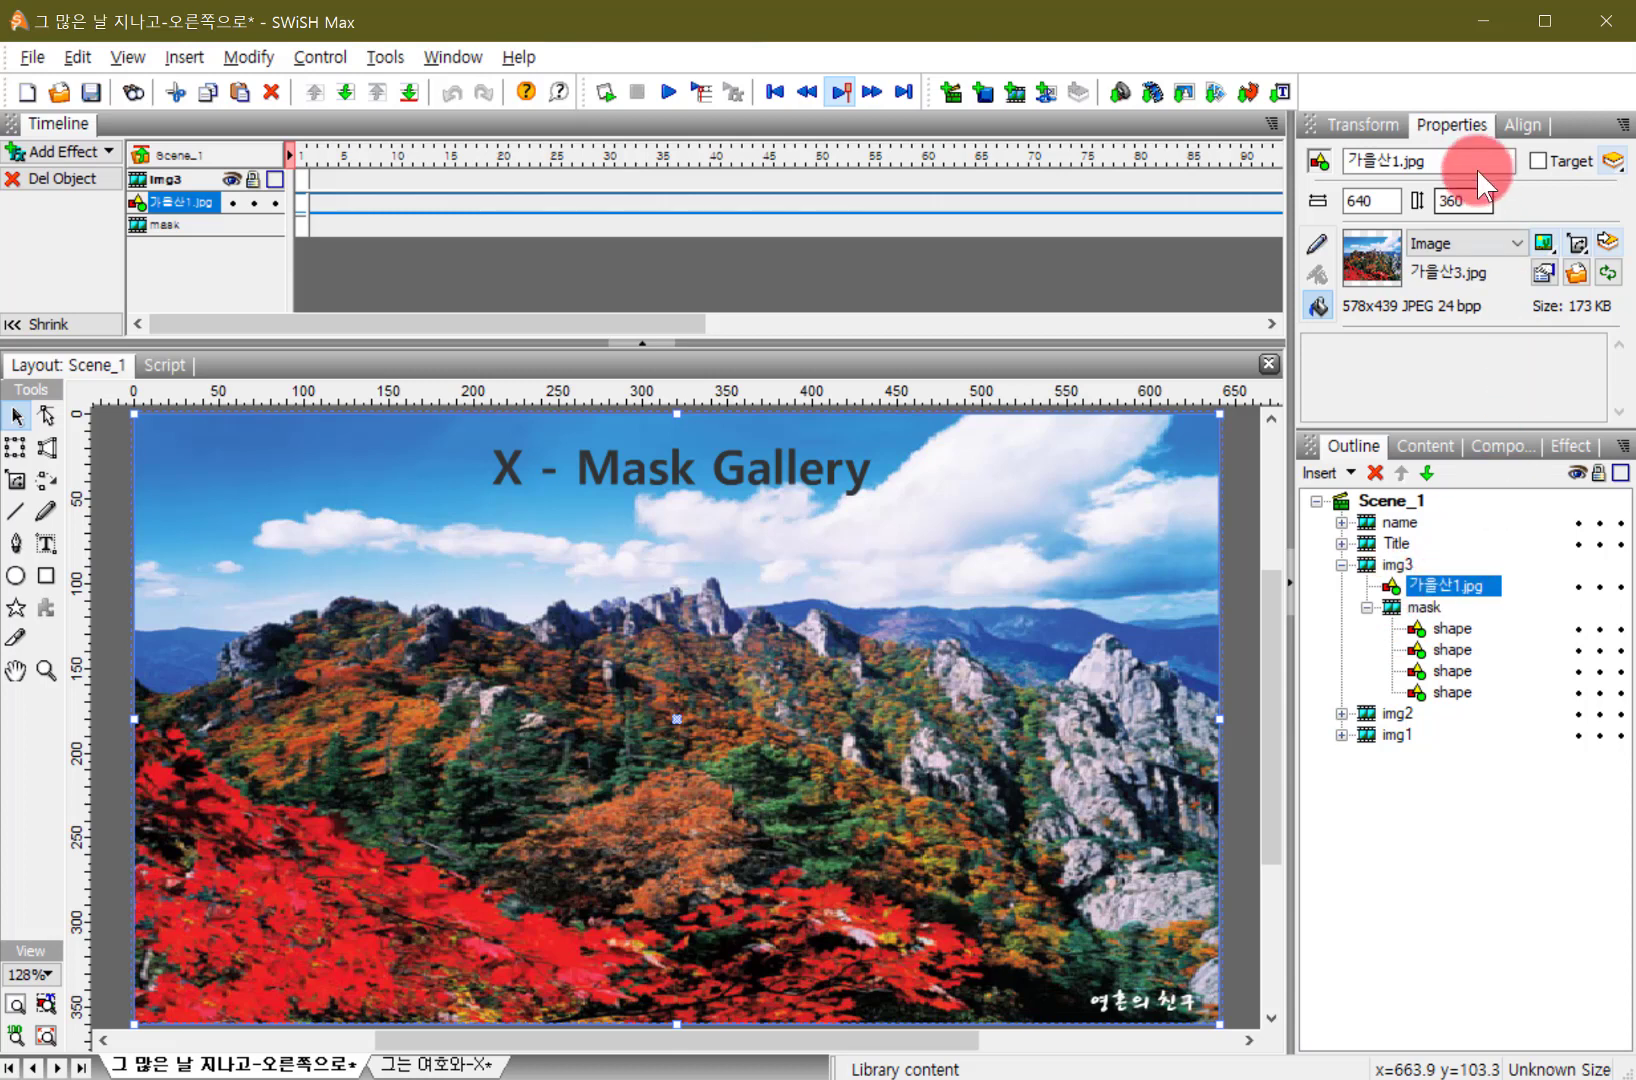
- Rename the picture shape inside img3 as 가을산3 and collapse the img3 clip
{"action": "left_click_drag", "start_coordinate": [1482, 162], "coordinate": [1391, 162]}
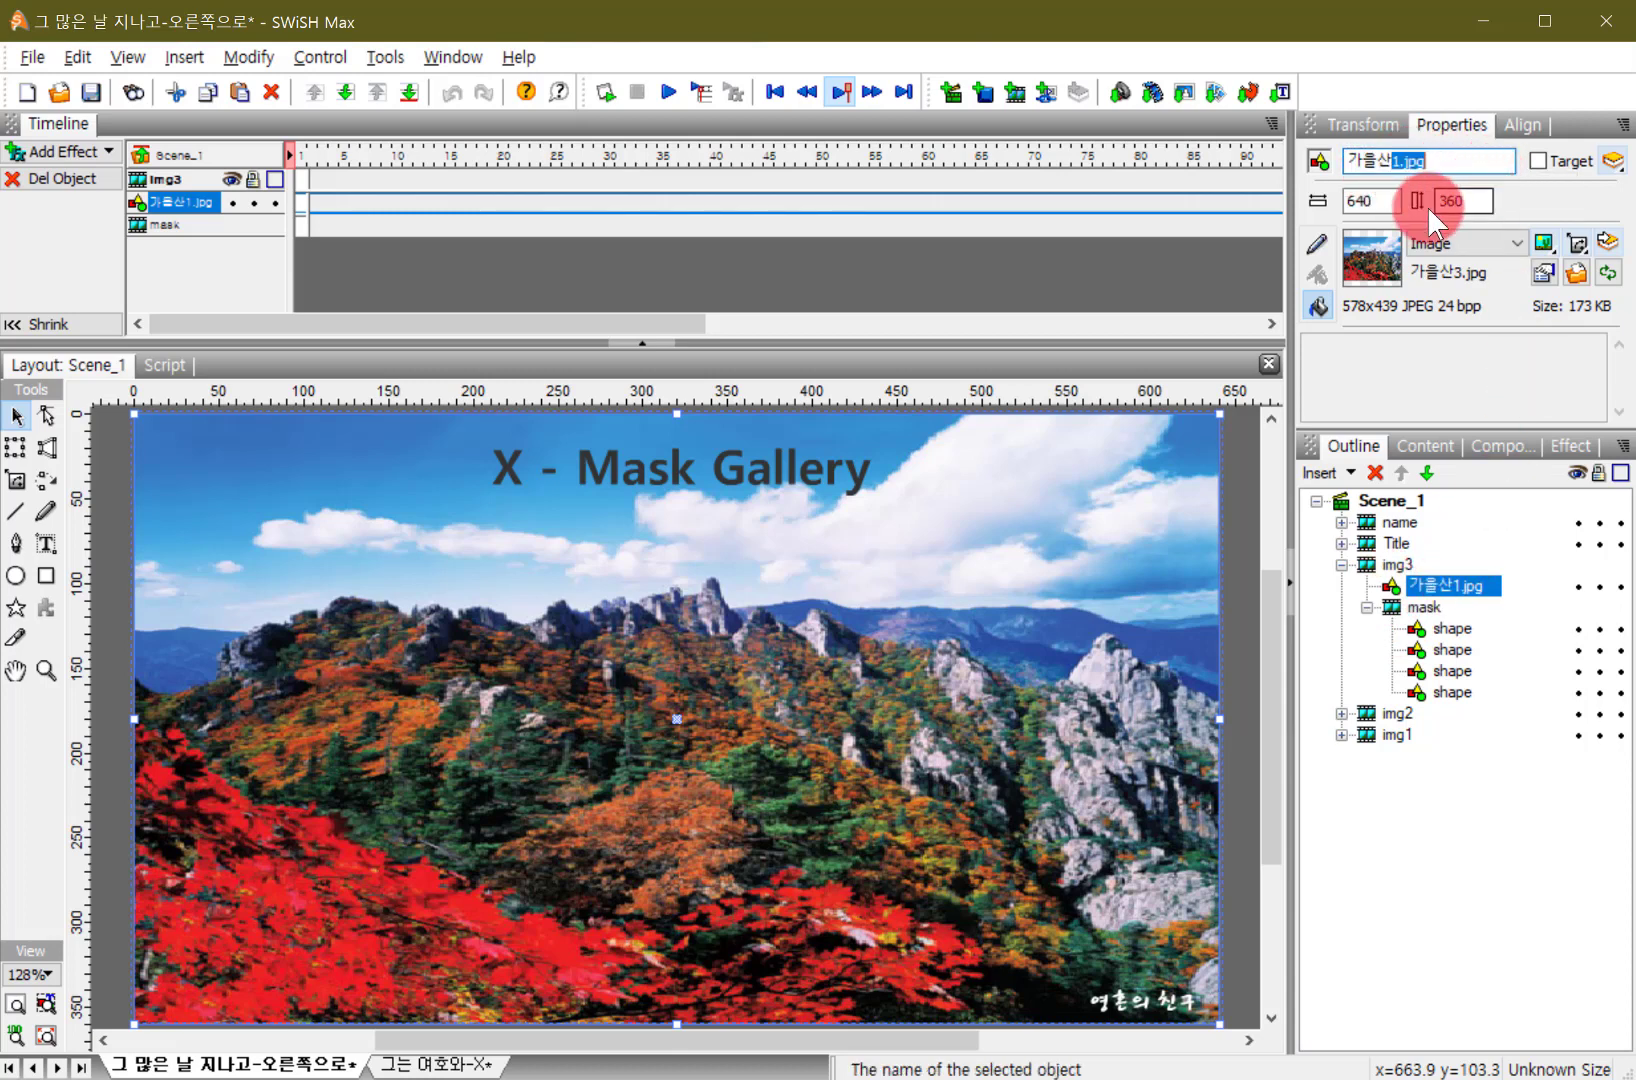
{"action": "type", "text": "3"}
{"action": "left_click", "coordinate": [1345, 566]}
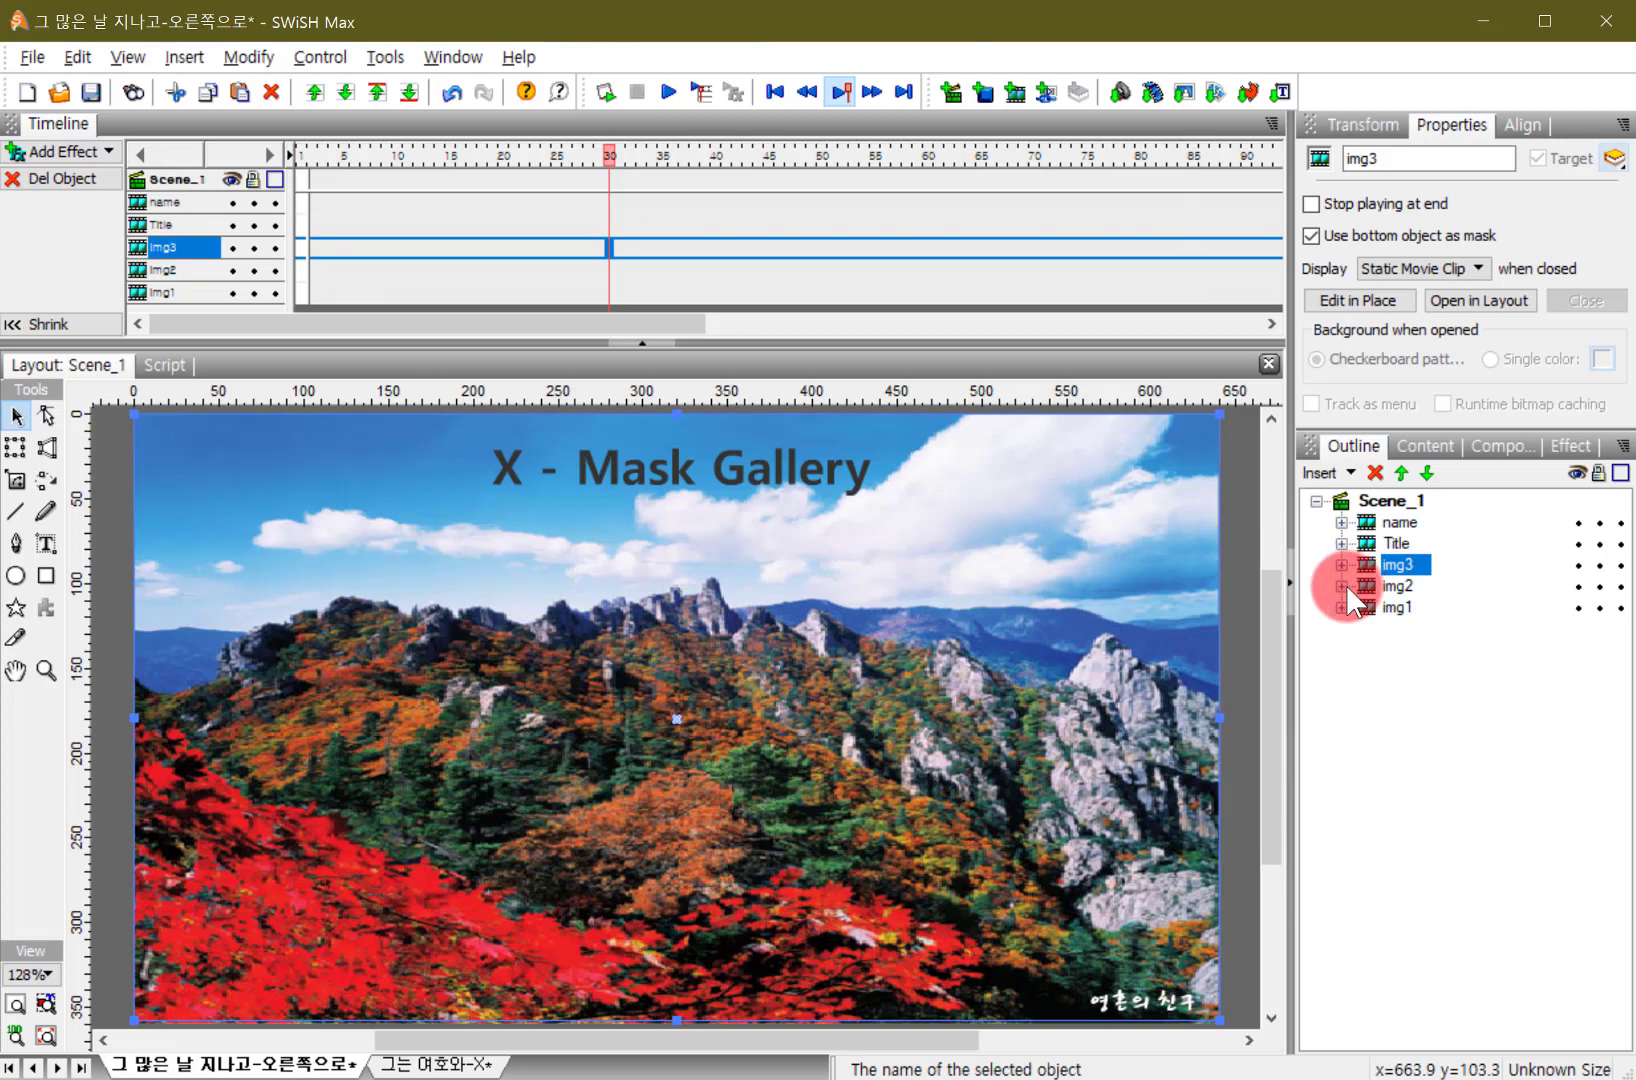
- Rename the picture shape 가을산1.jpg inside img2 as 가을산2 and collapse the img2 clip
{"action": "left_click", "coordinate": [1343, 586]}
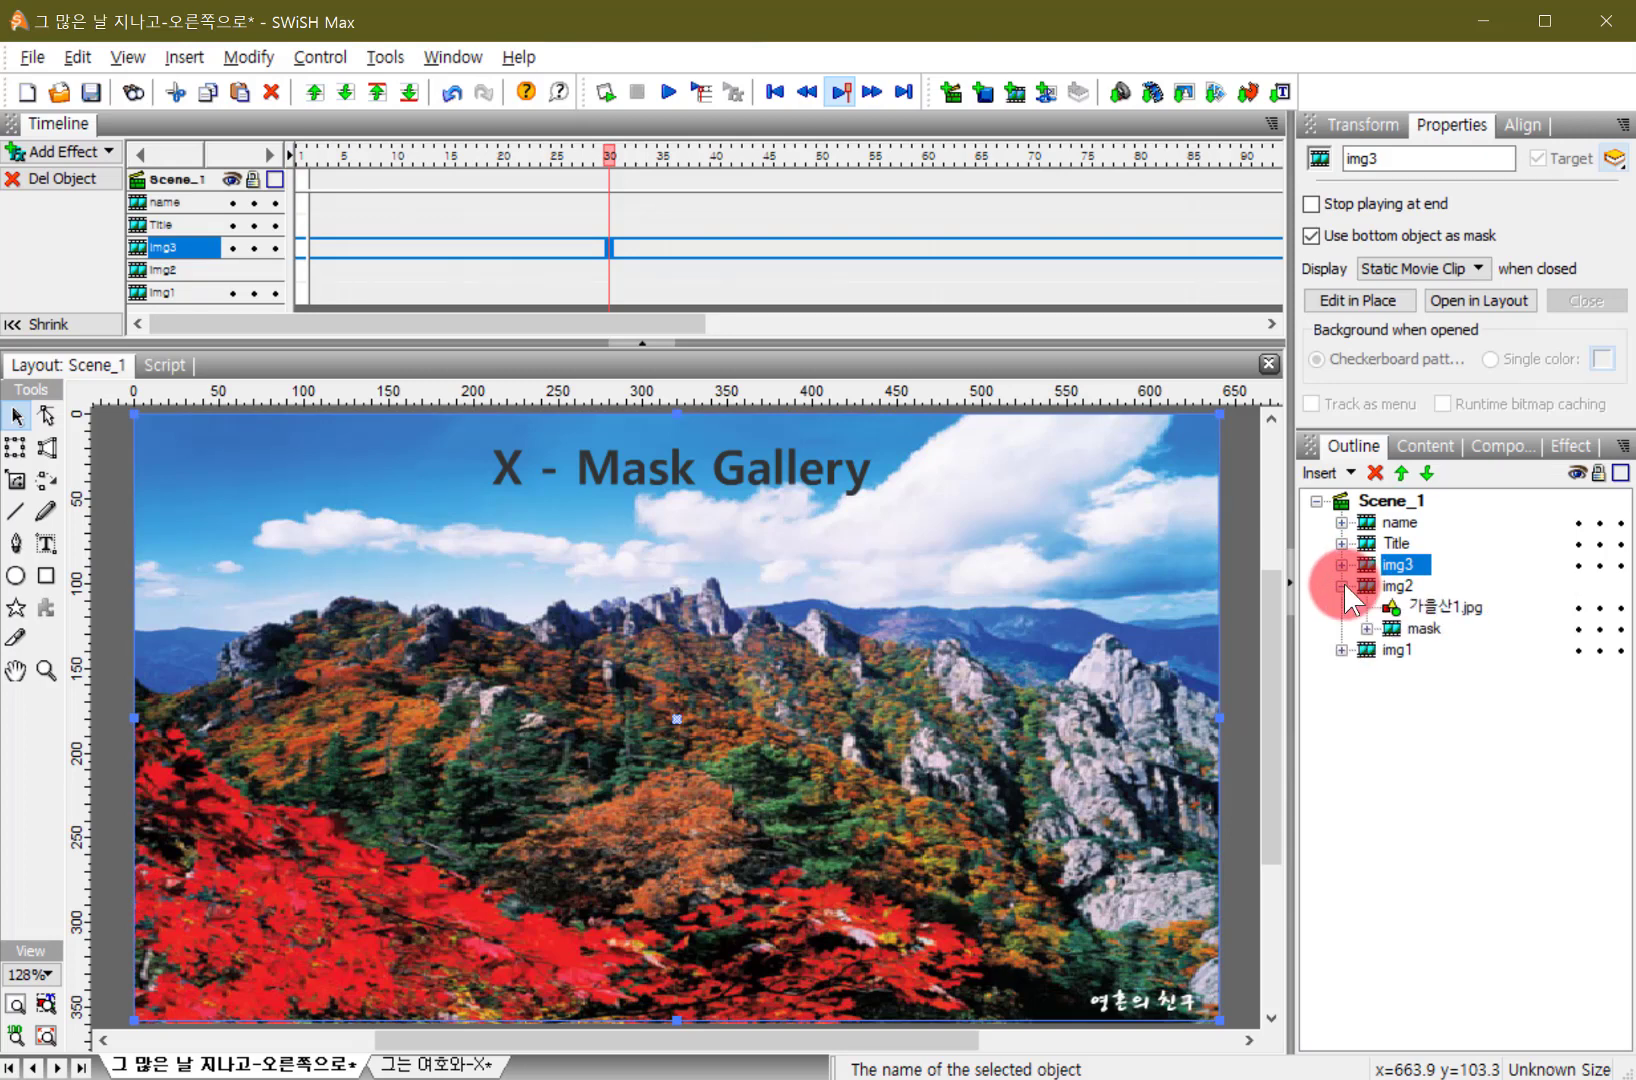
{"action": "left_click", "coordinate": [1432, 608]}
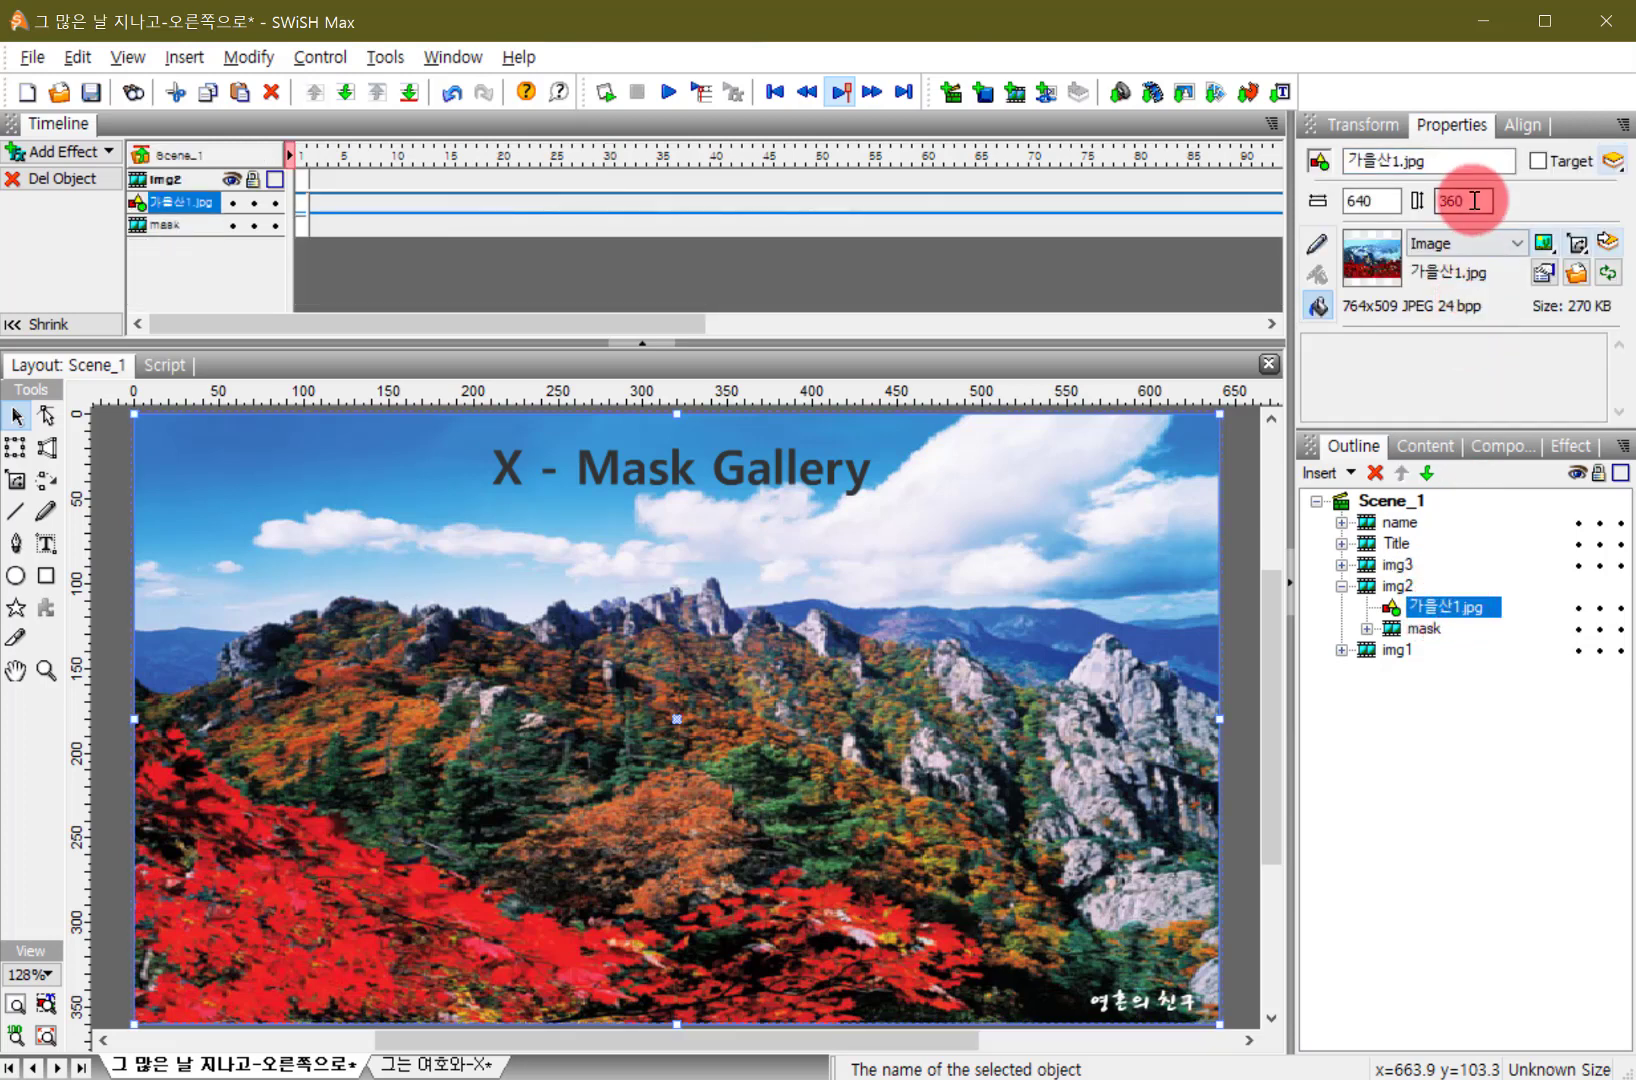
{"action": "left_click", "coordinate": [1391, 161]}
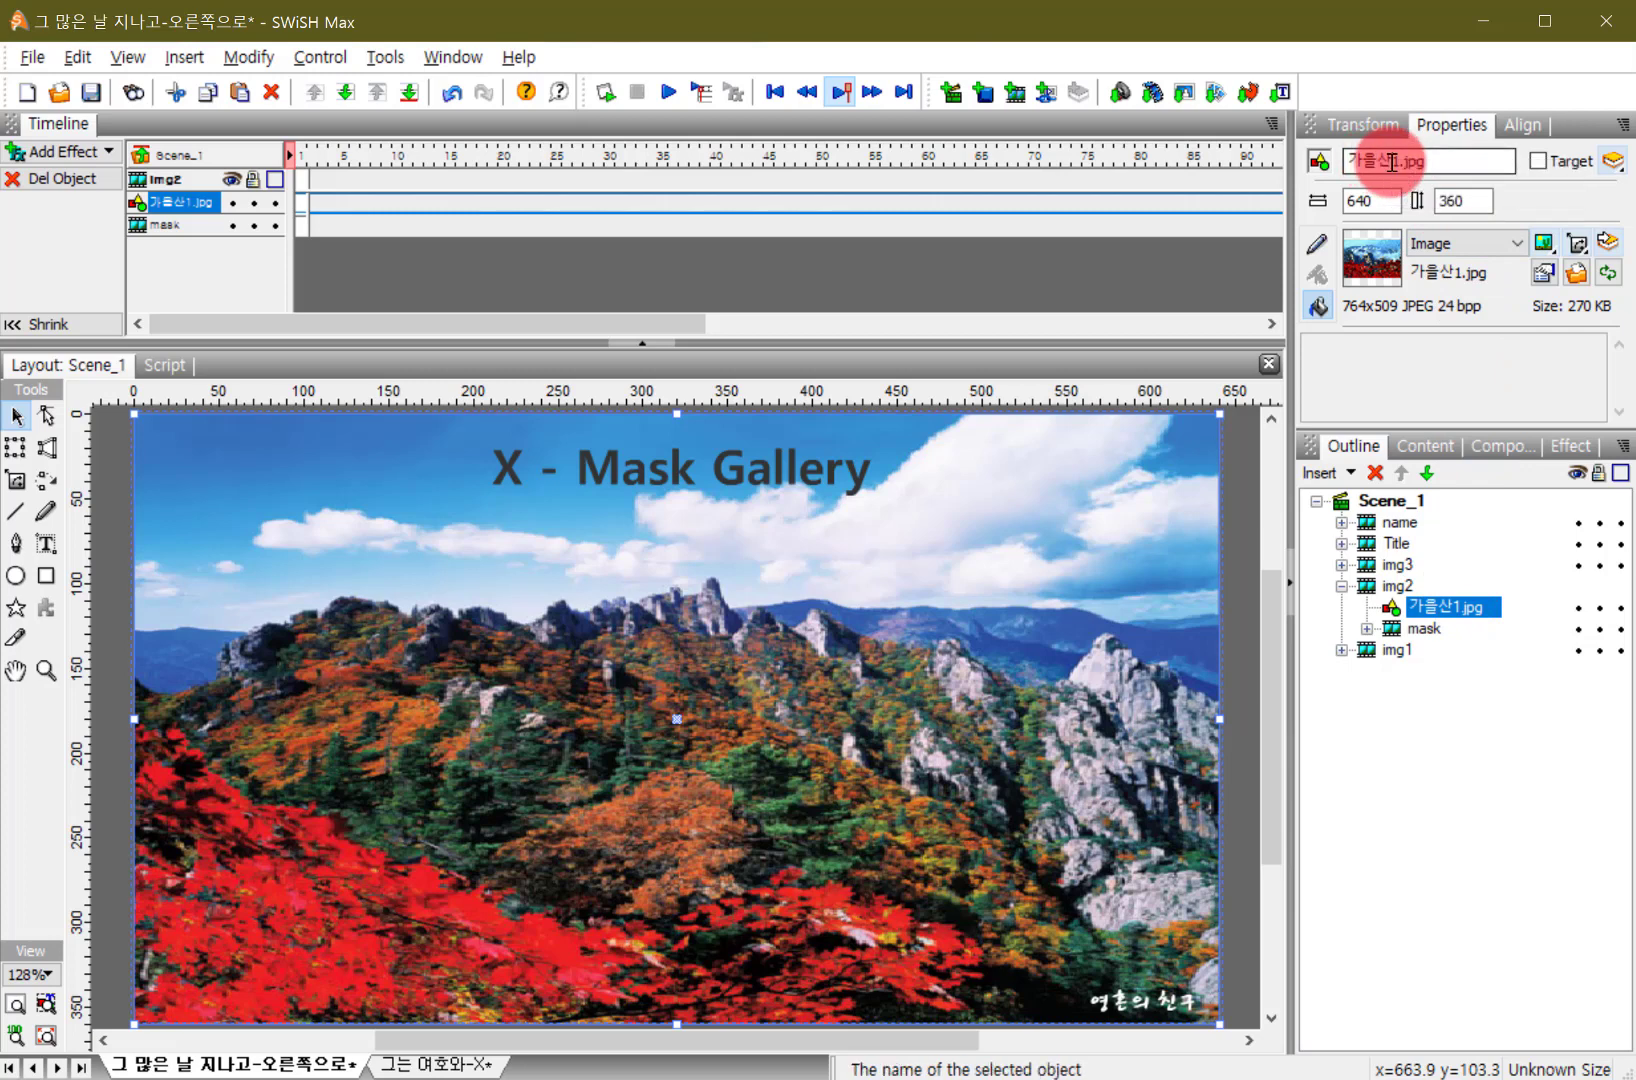
{"action": "left_click_drag", "start_coordinate": [1391, 161], "coordinate": [1515, 172]}
{"action": "type", "text": "2"}
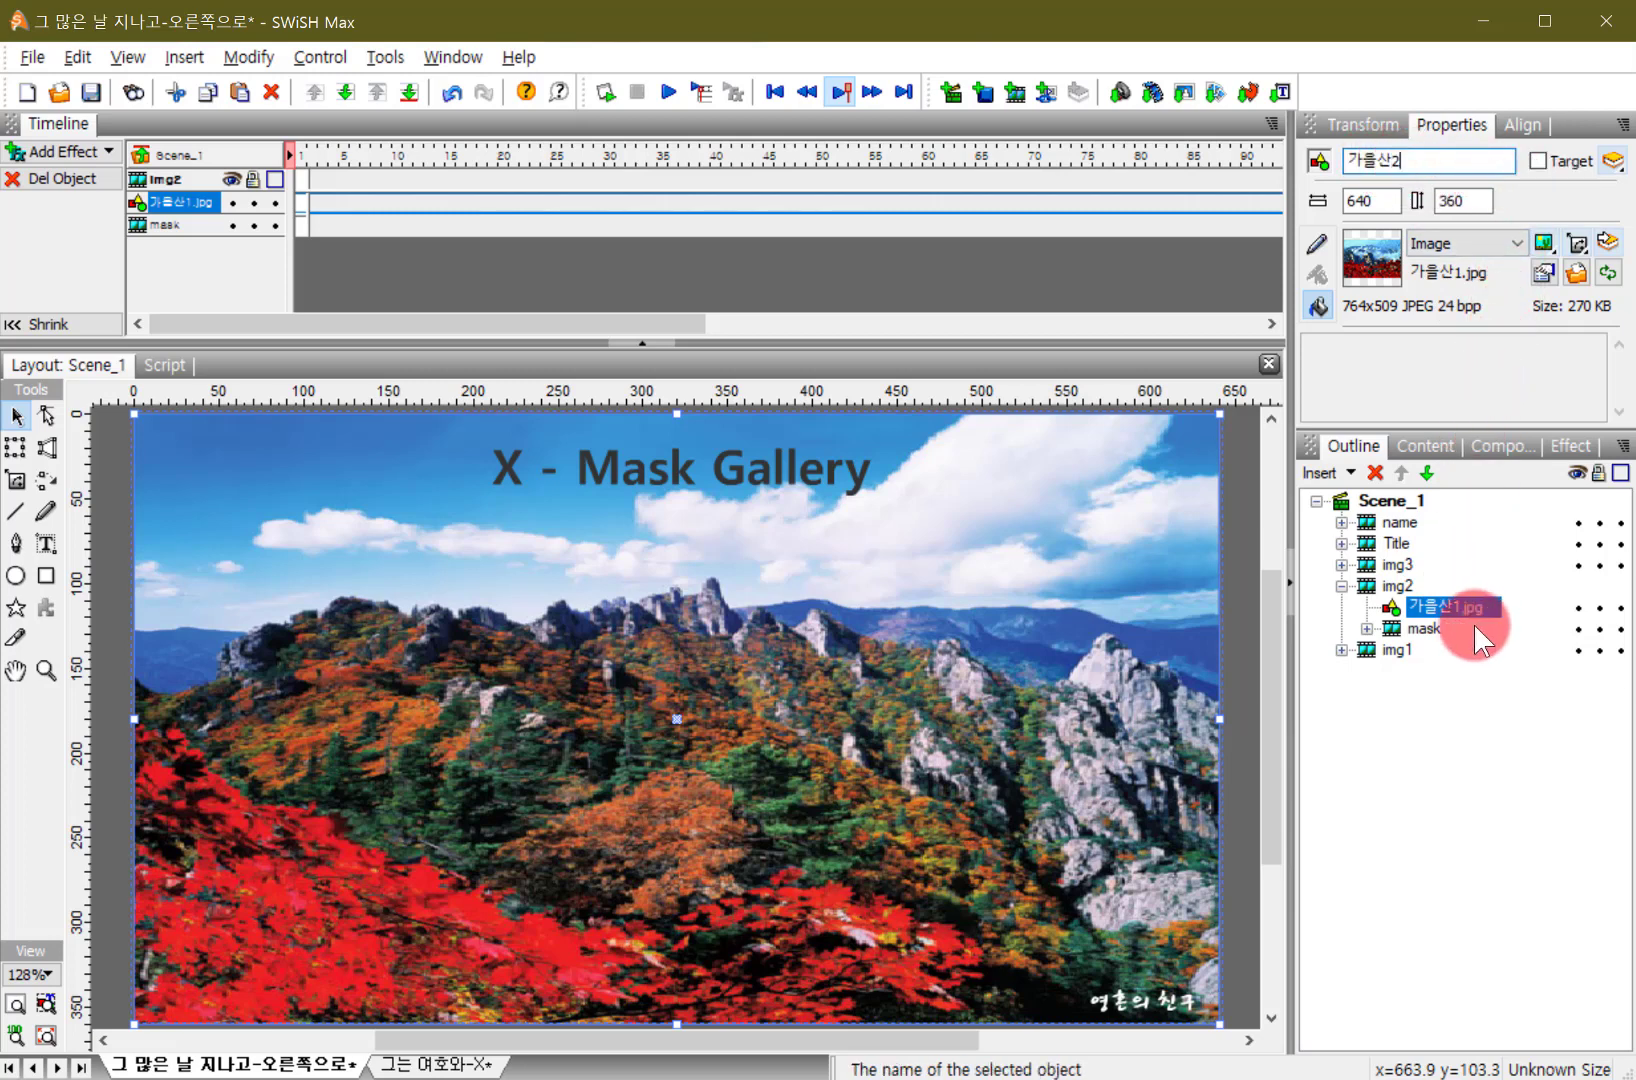
{"action": "left_click", "coordinate": [1343, 587]}
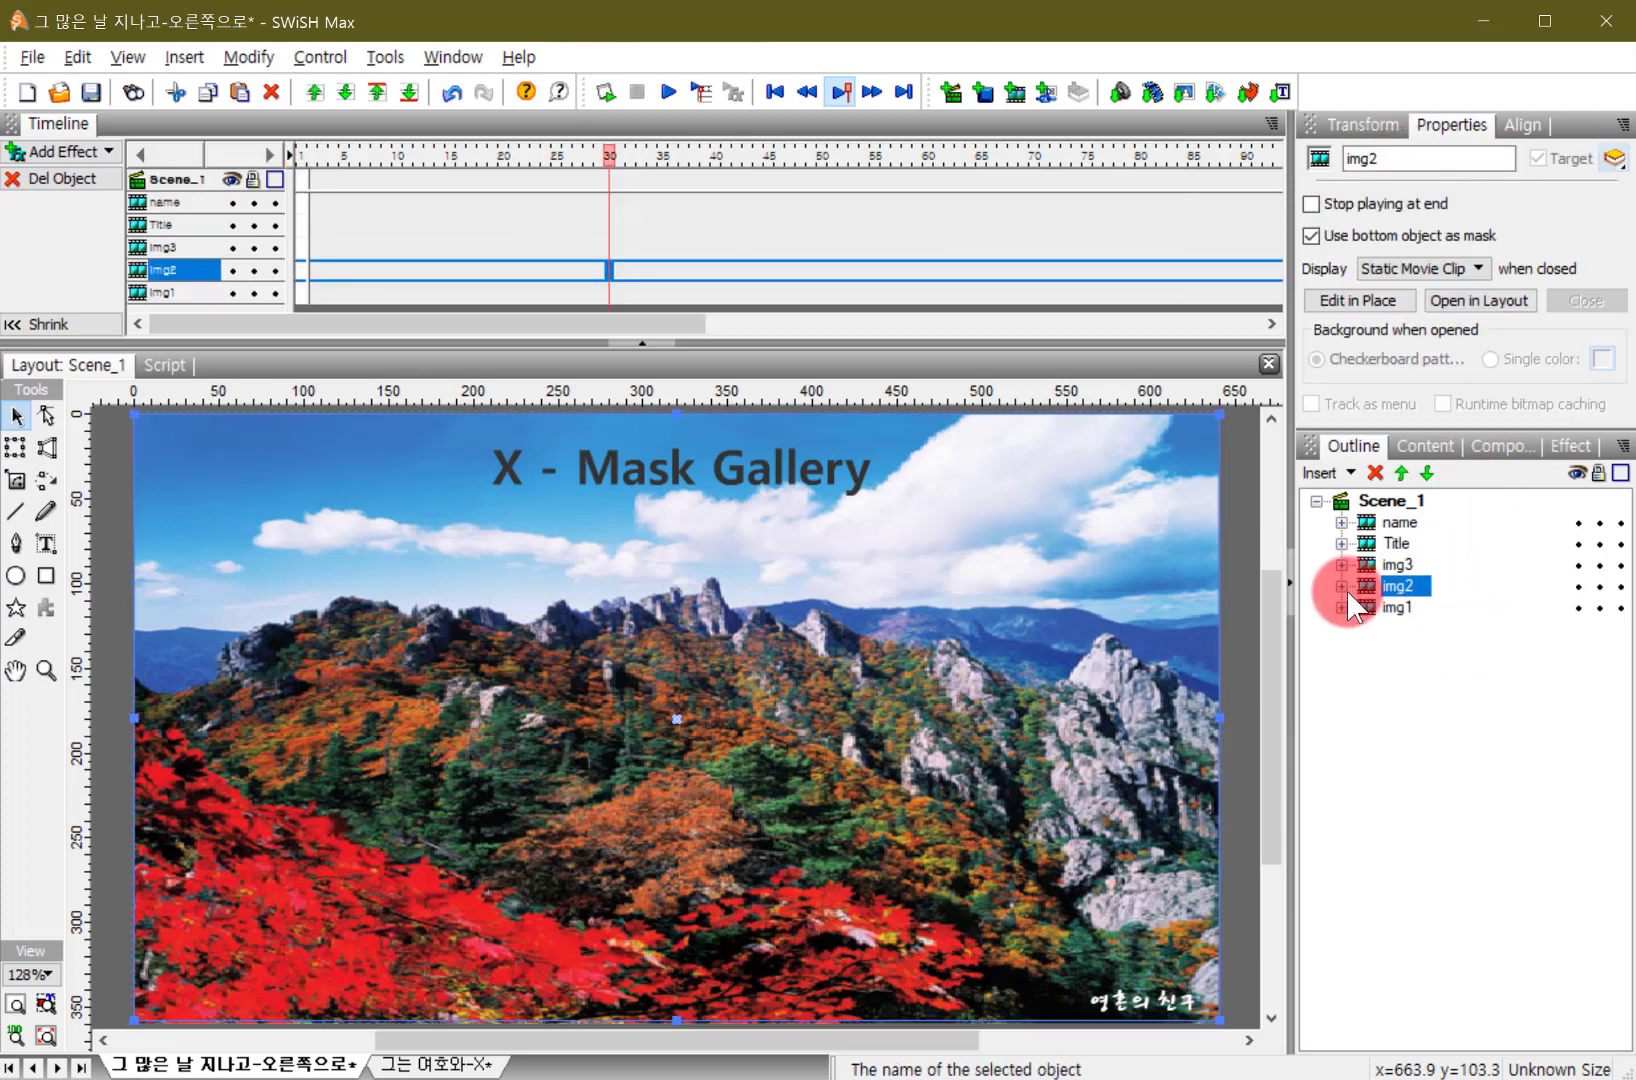
- Check the picture shape inside img1, then group img1, img2 and img3 together as one movie clip
{"action": "left_click", "coordinate": [1342, 607]}
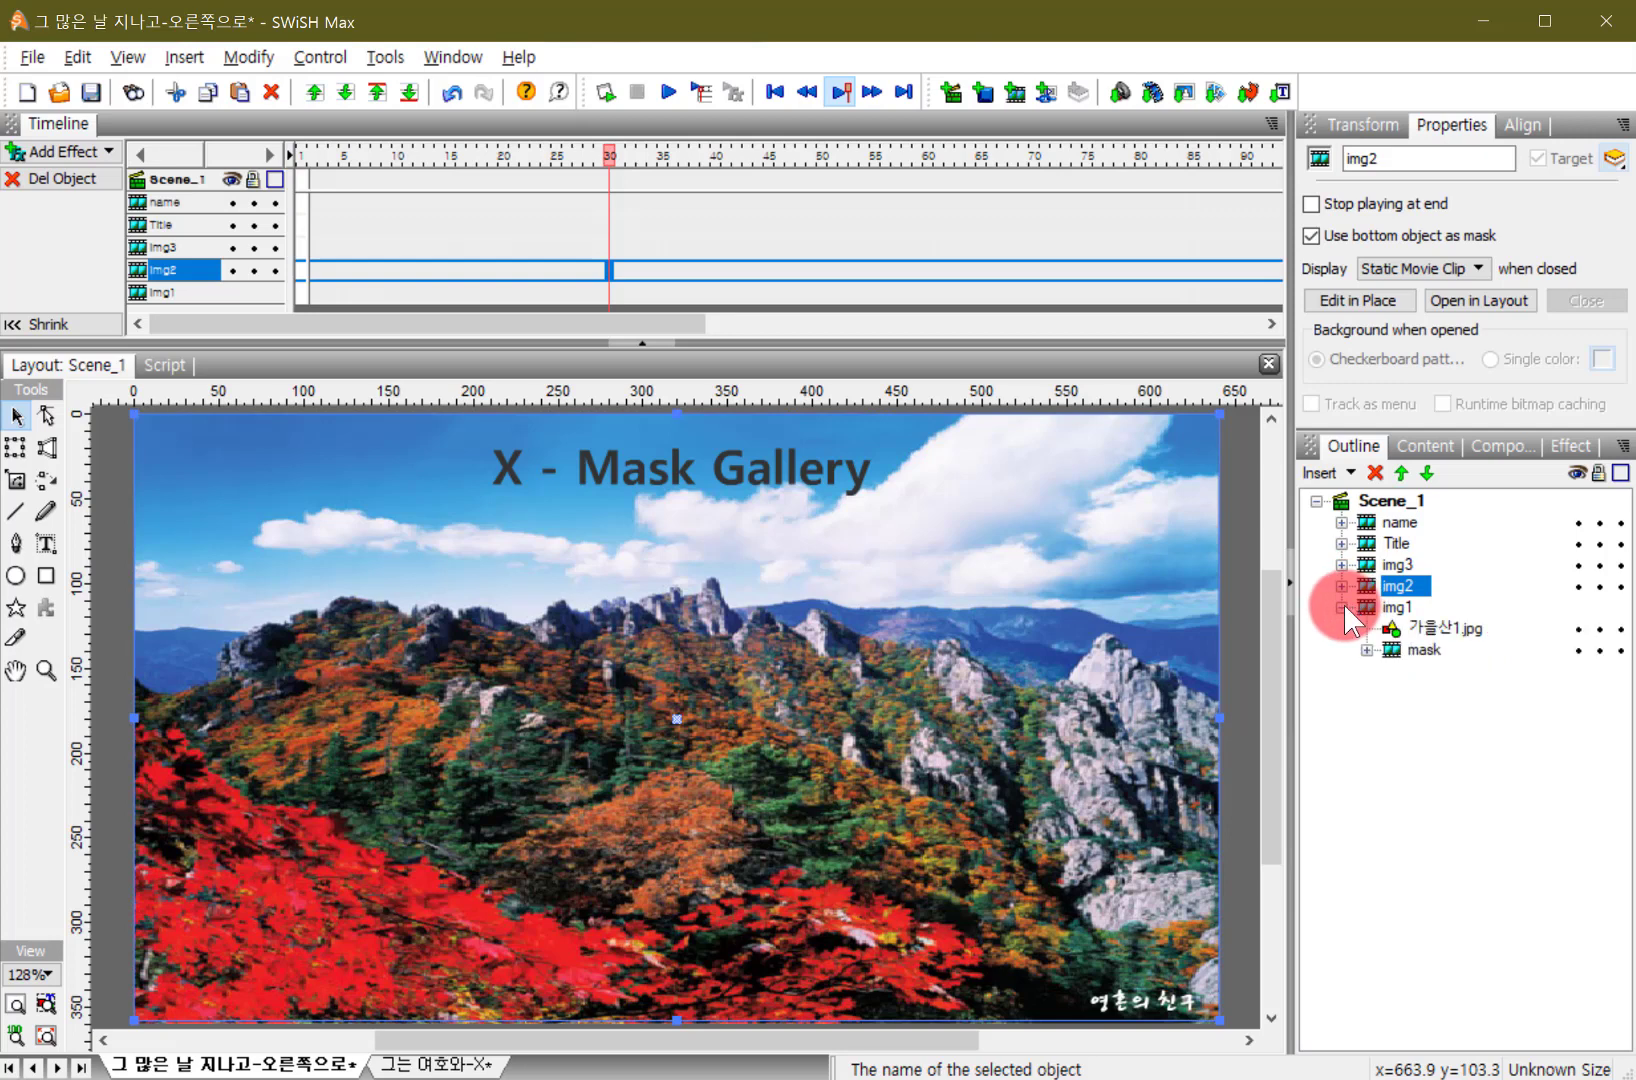
{"action": "left_click", "coordinate": [1443, 628]}
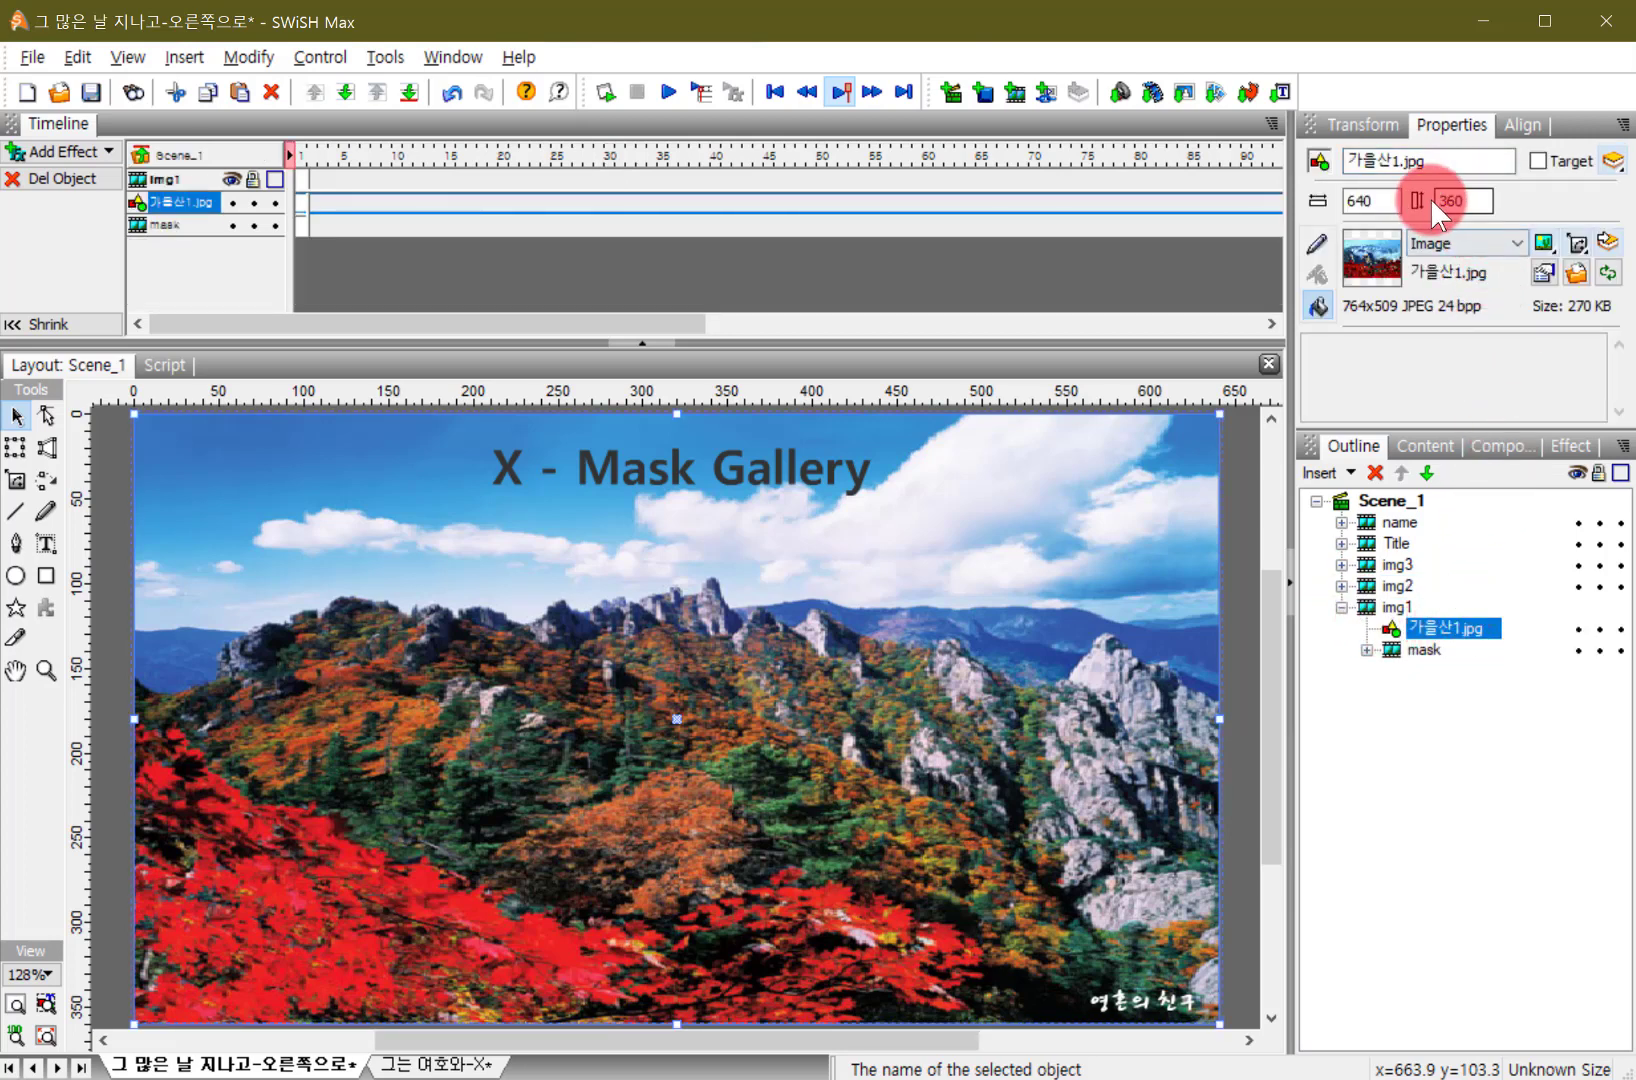
{"action": "left_click", "coordinate": [1338, 607]}
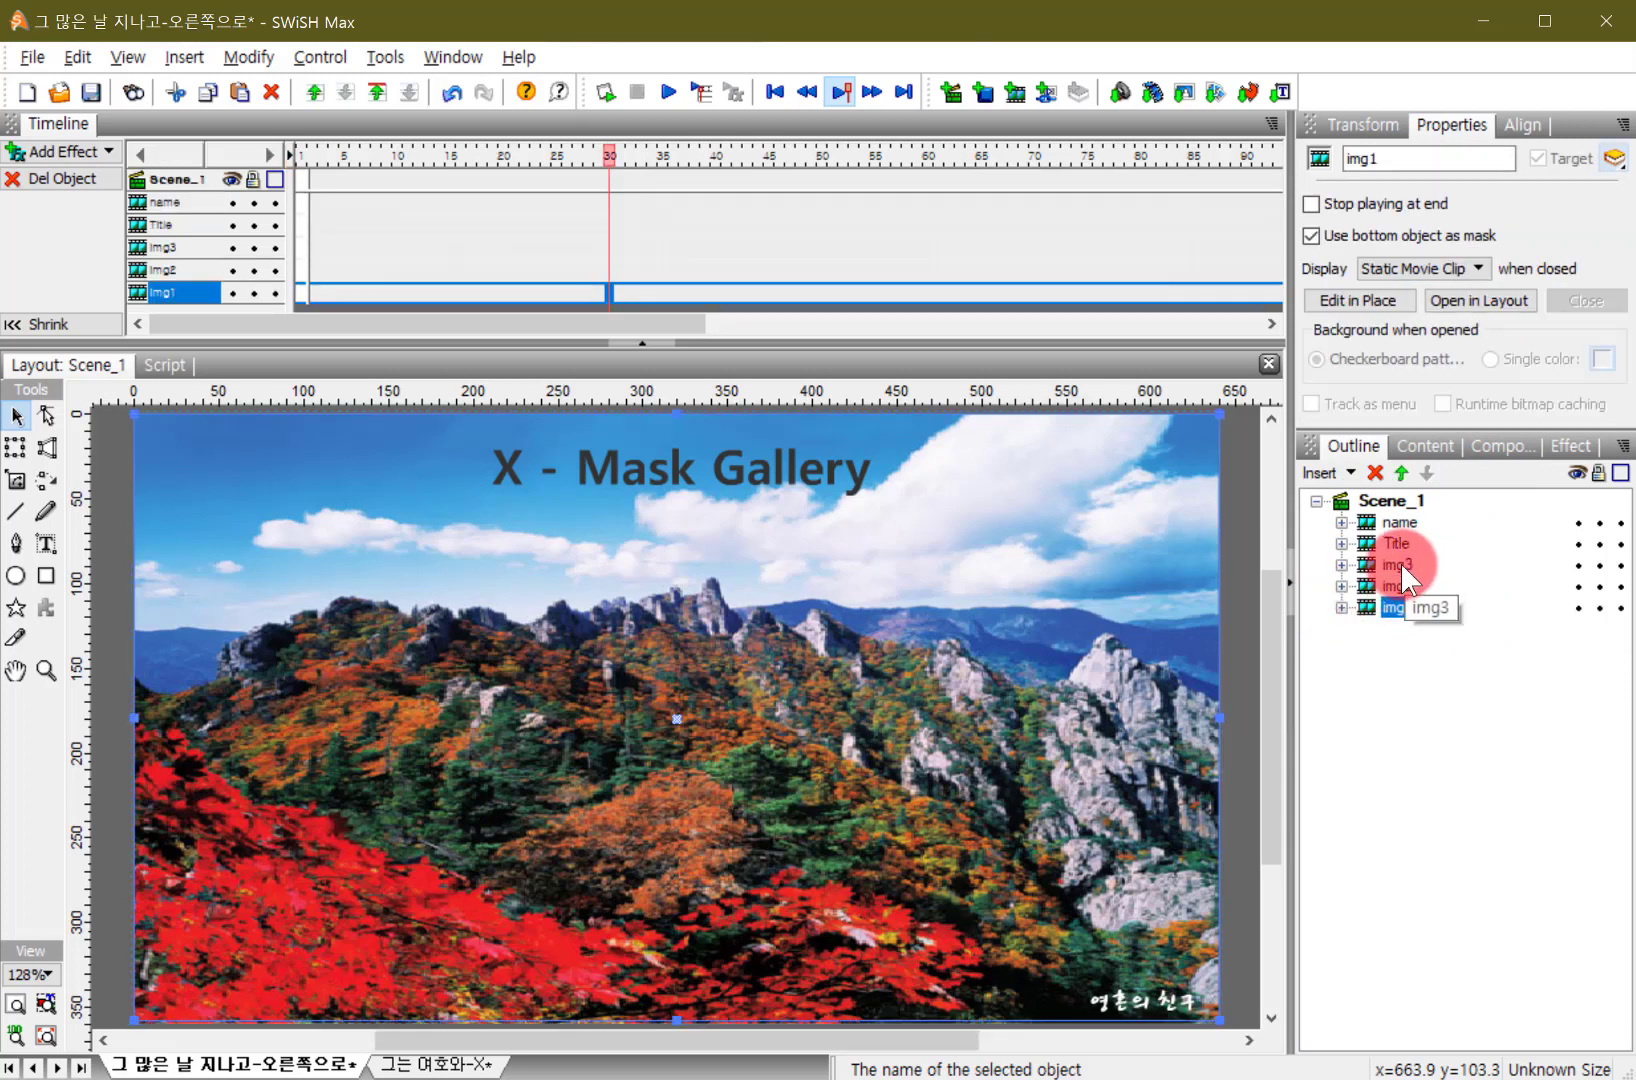
{"action": "left_click", "coordinate": [1401, 564], "text": "shift"}
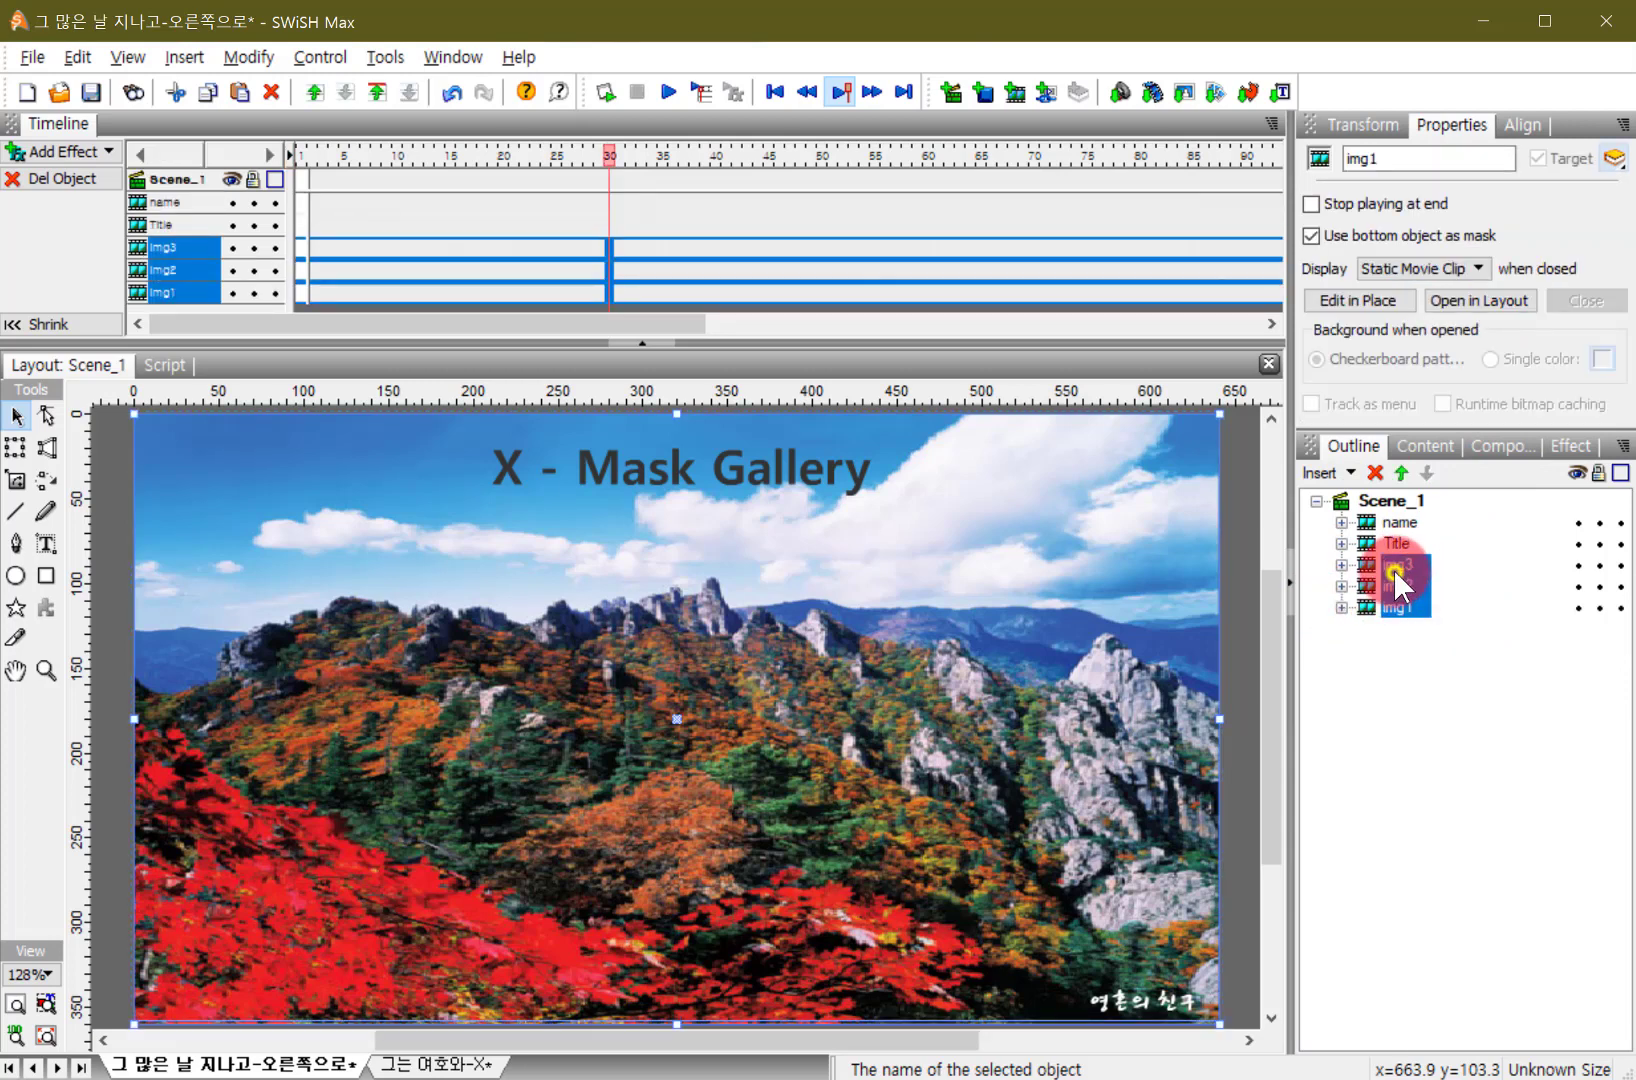
{"action": "right_click", "coordinate": [1393, 569]}
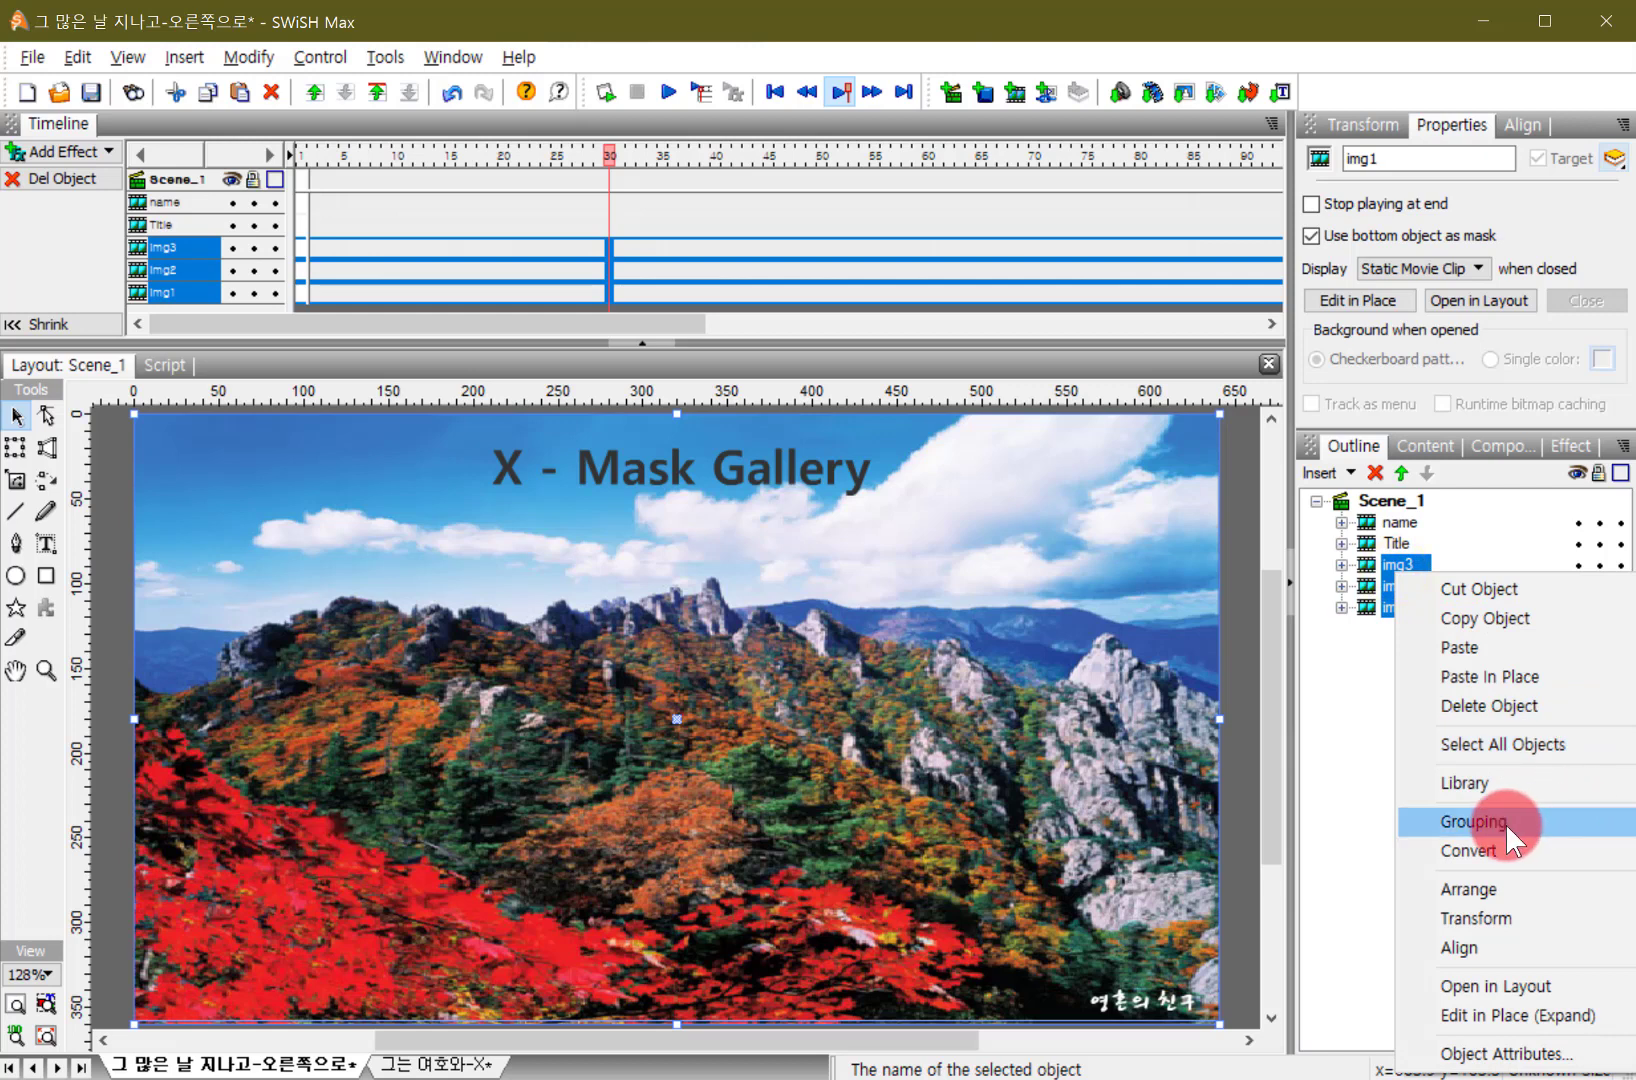
{"action": "left_click", "coordinate": [248, 57]}
{"action": "mouse_move", "coordinate": [435, 127]}
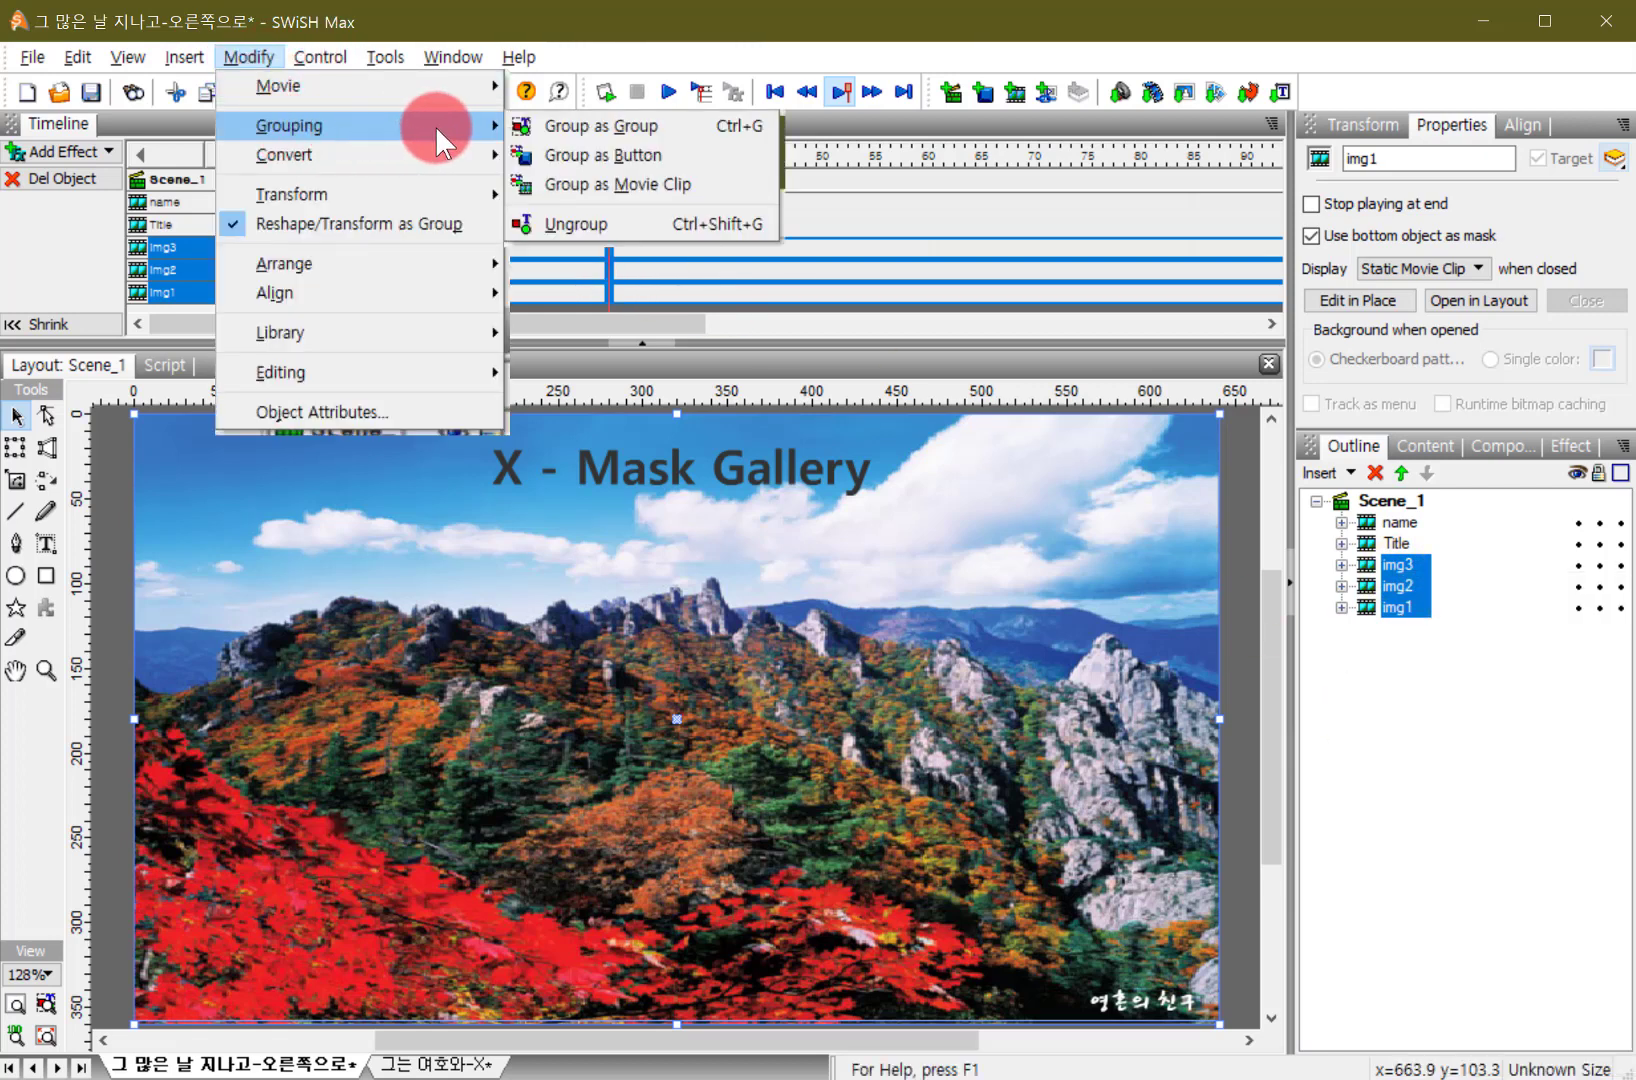
{"action": "left_click", "coordinate": [640, 182]}
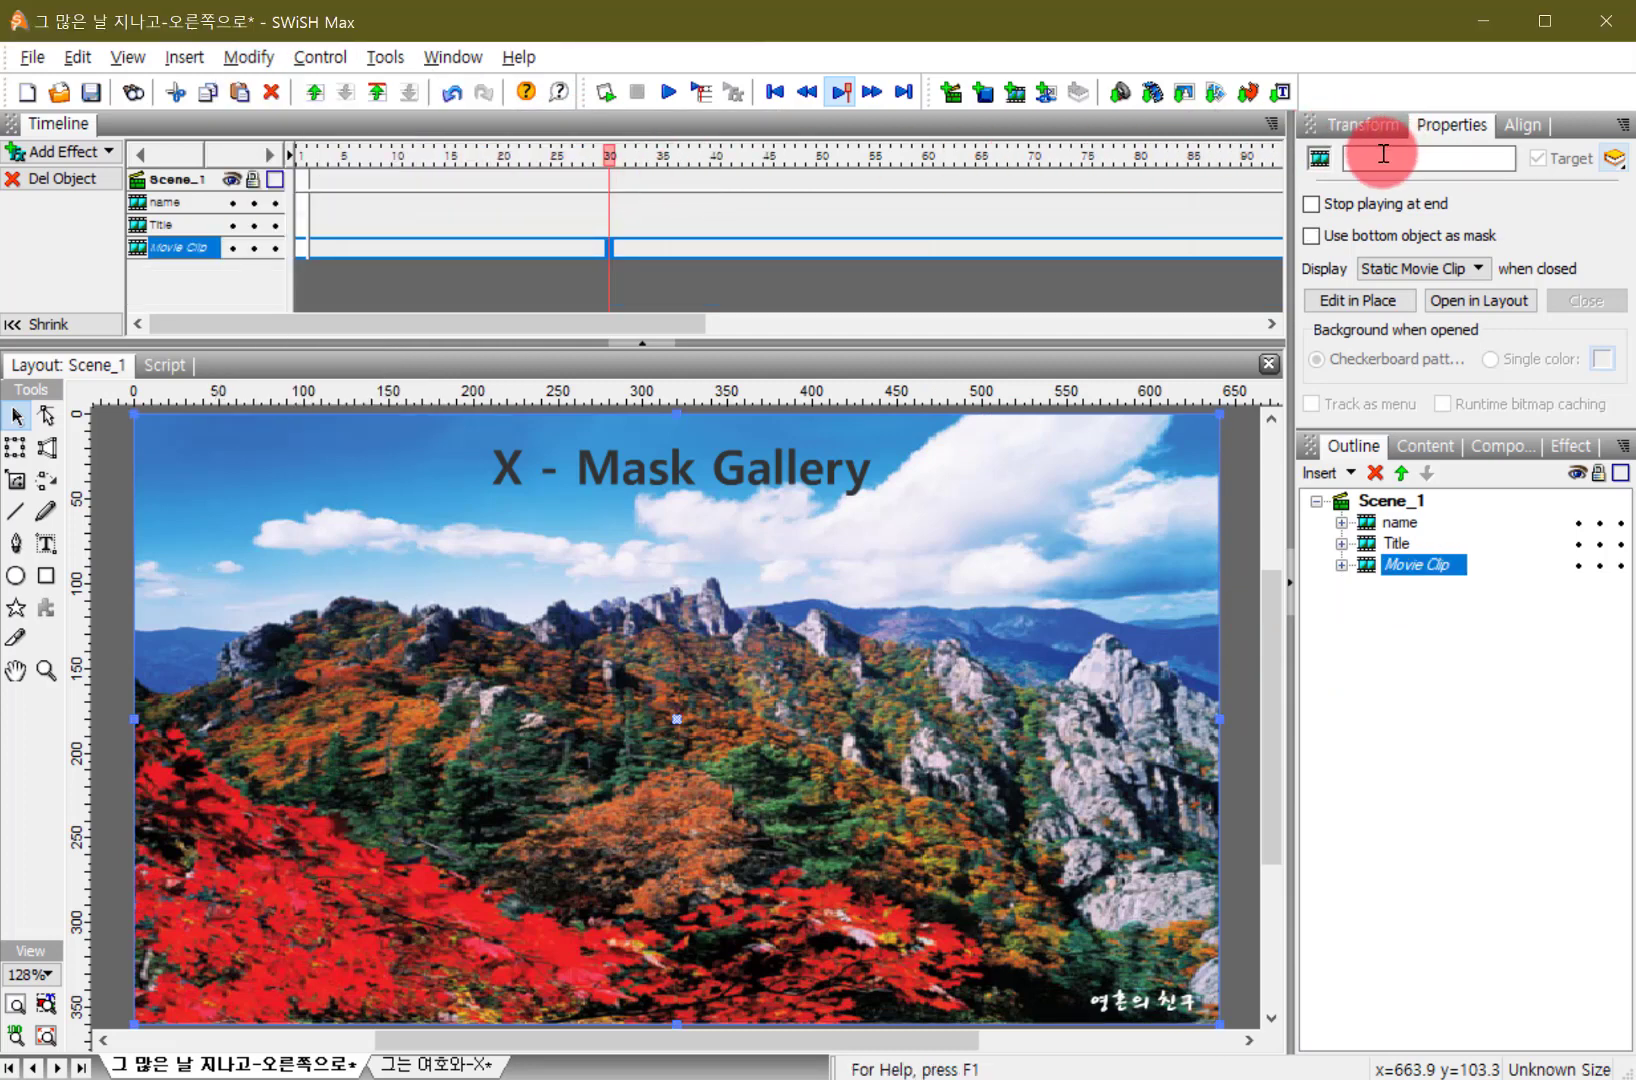
- Name the new grouped movie clip Gallery
{"action": "left_click", "coordinate": [1467, 165]}
{"action": "type", "text": "G"}
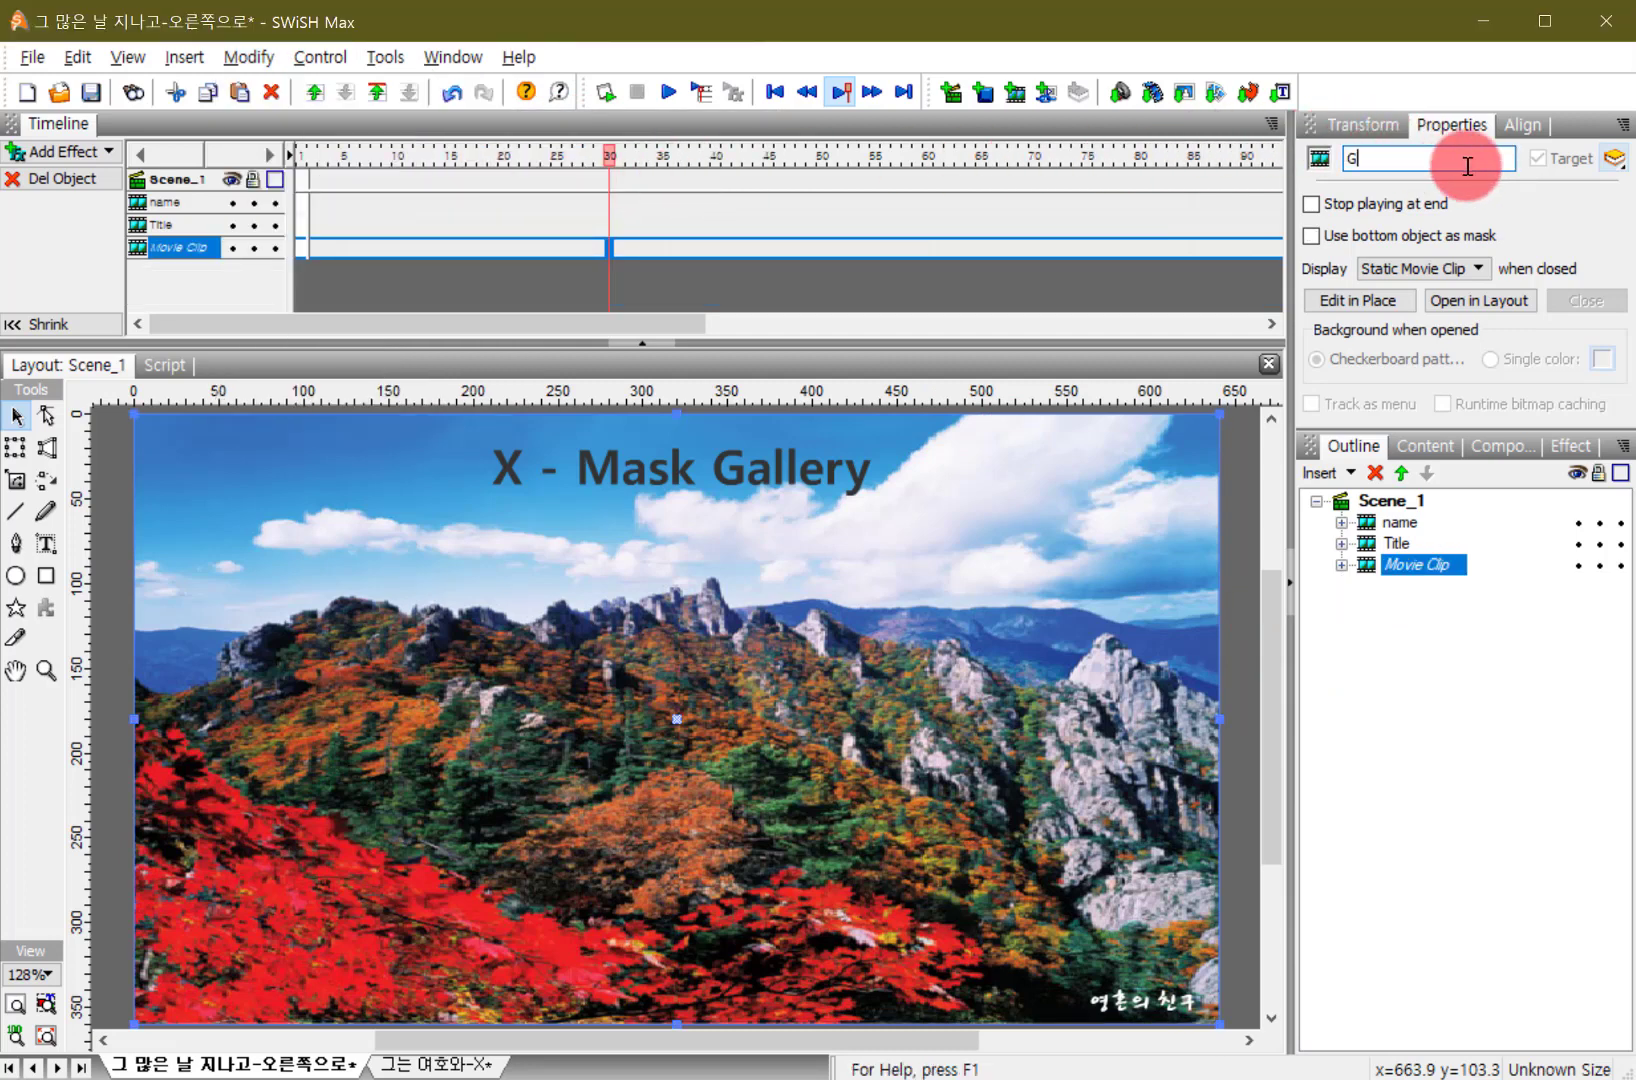
{"action": "type", "text": "allery"}
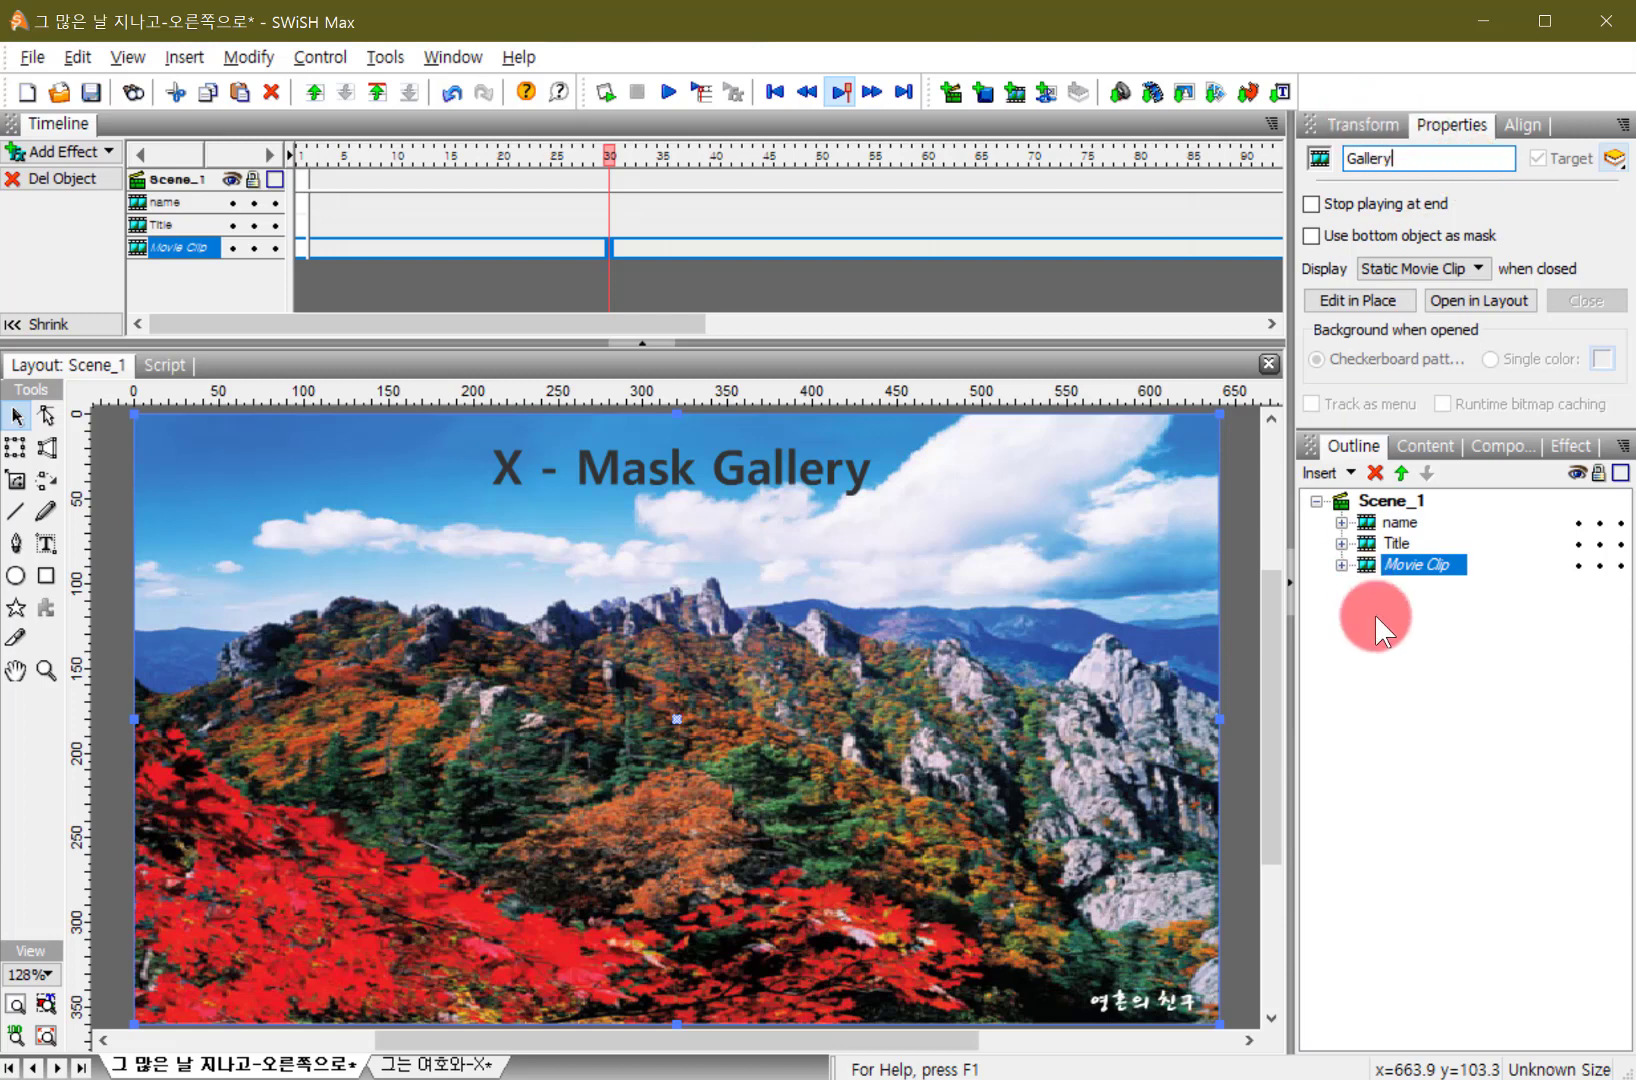
- Expand the Gallery clip and add a Place effect to img1 at frame 1 of its timeline
{"action": "left_click", "coordinate": [1341, 565]}
{"action": "left_click", "coordinate": [1399, 630]}
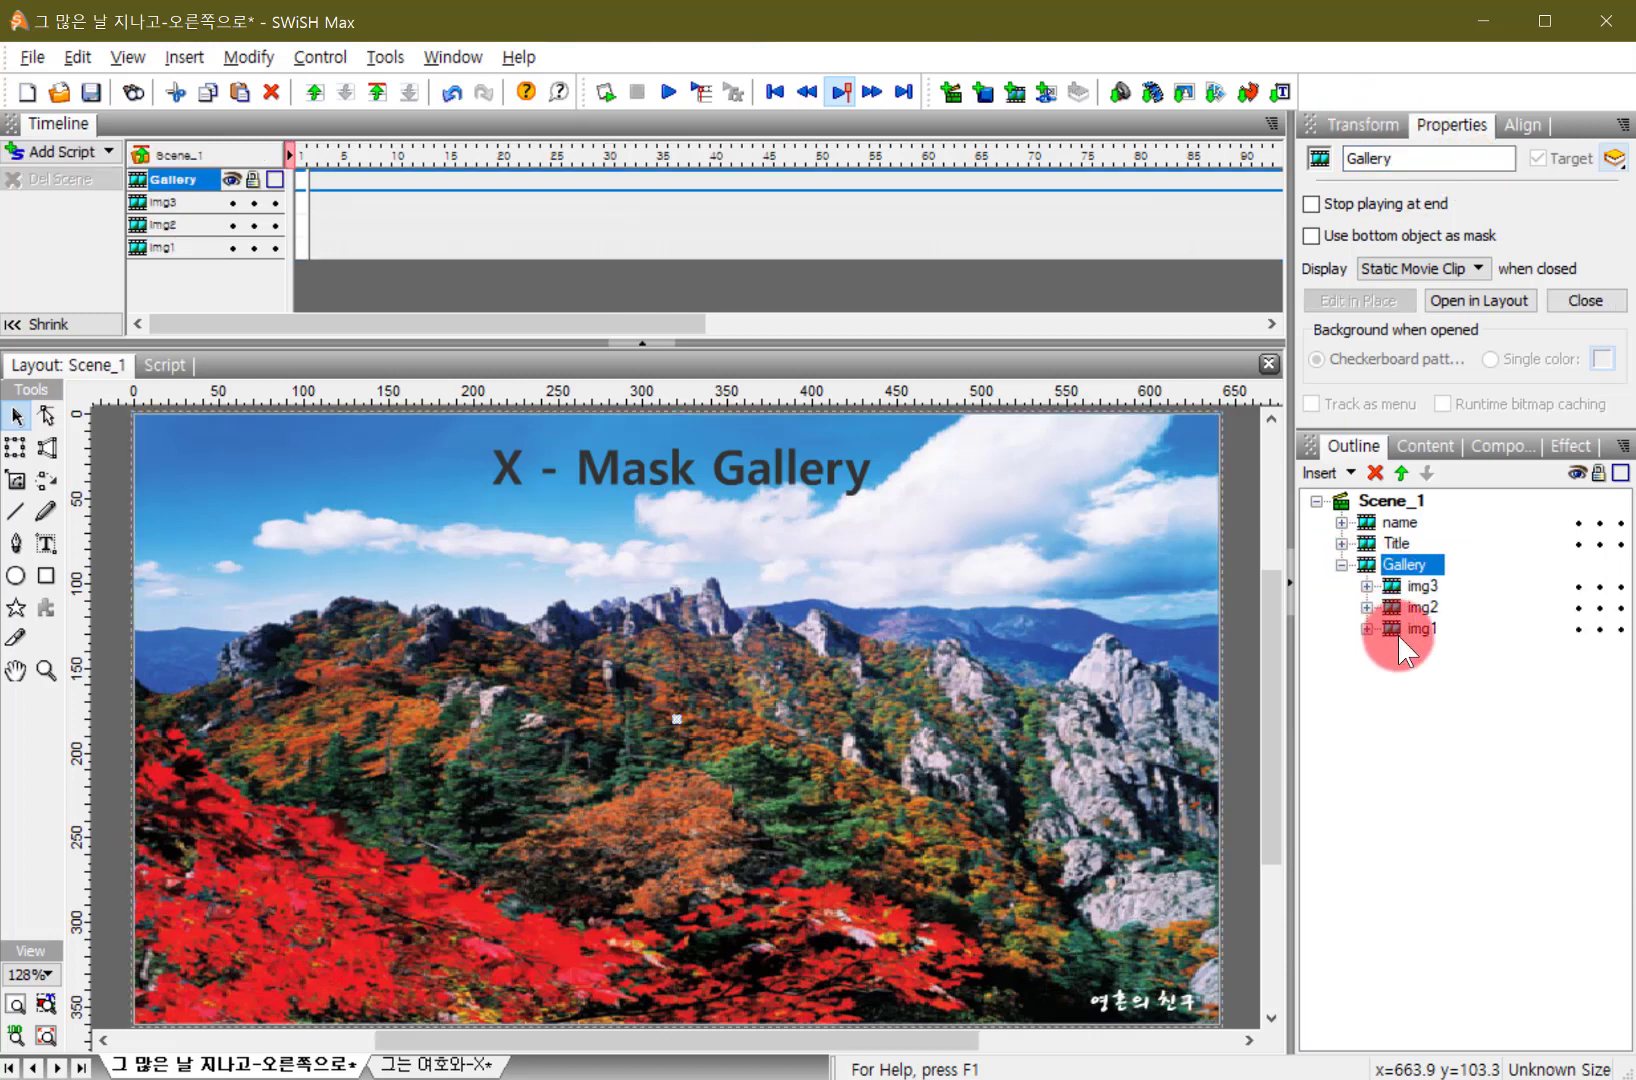
{"action": "right_click", "coordinate": [299, 243]}
{"action": "left_click", "coordinate": [374, 498]}
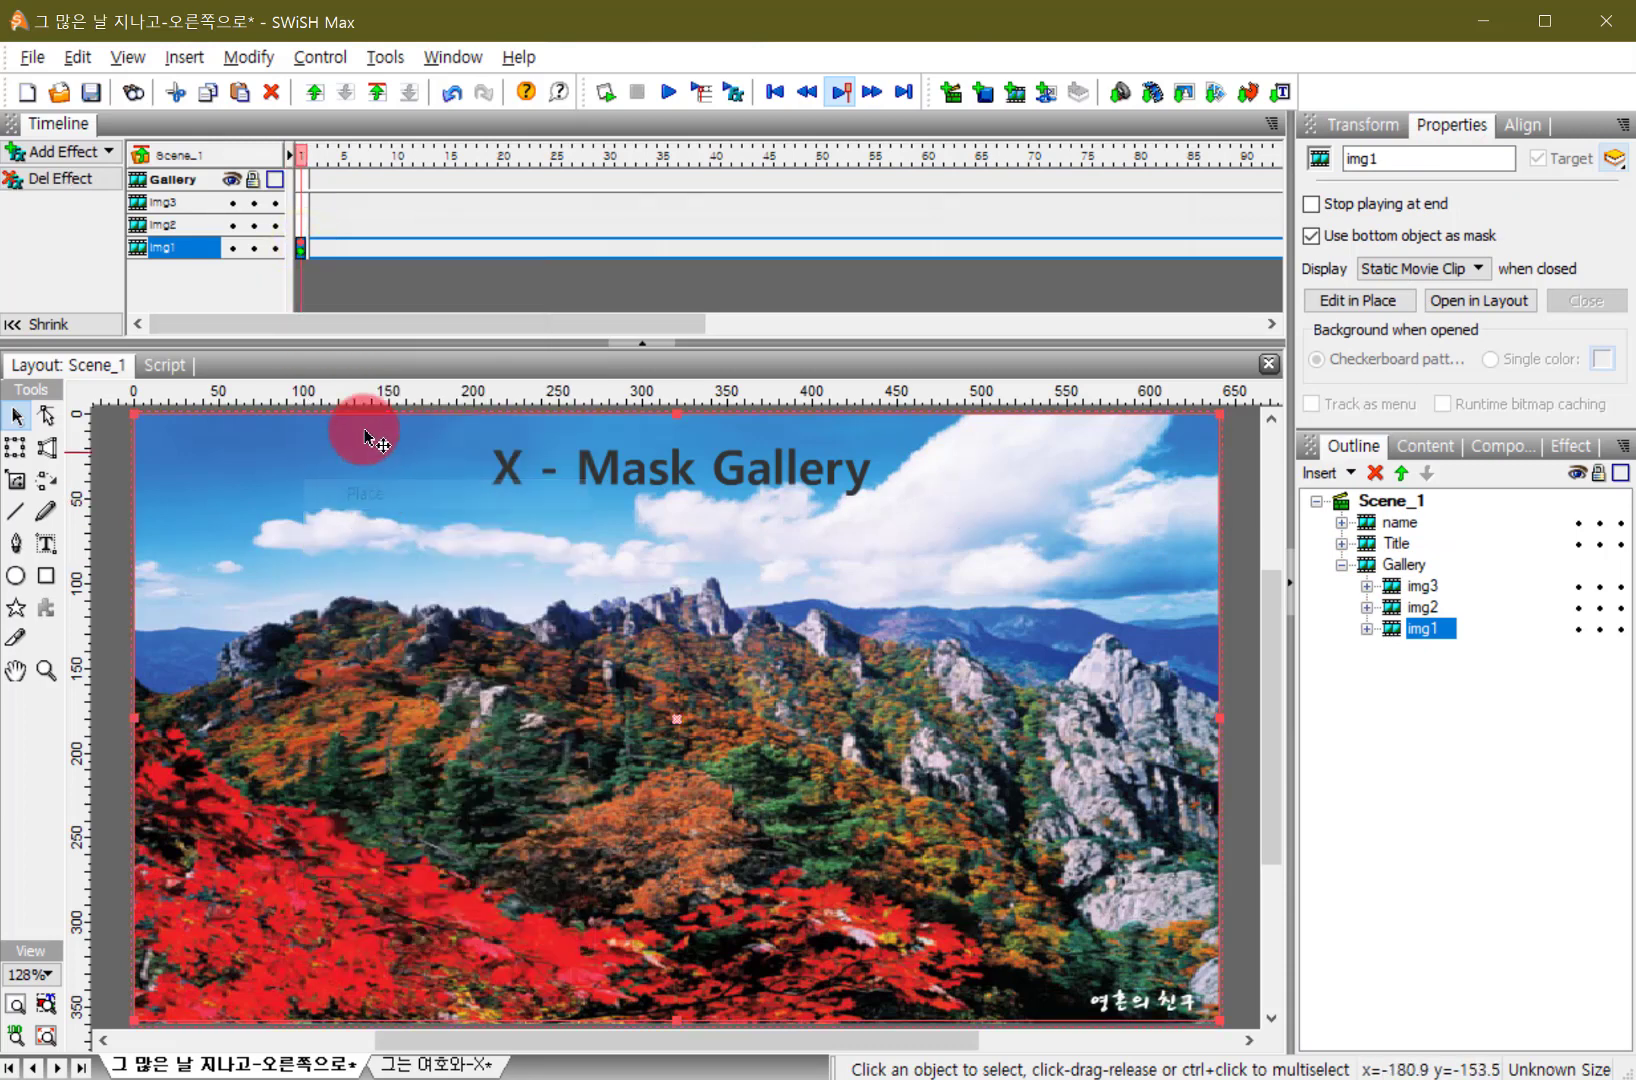
- At frame 100 of the Gallery timeline, add a Place effect to img2 and a Remove effect to img1
{"action": "left_click_drag", "start_coordinate": [222, 318], "coordinate": [668, 355]}
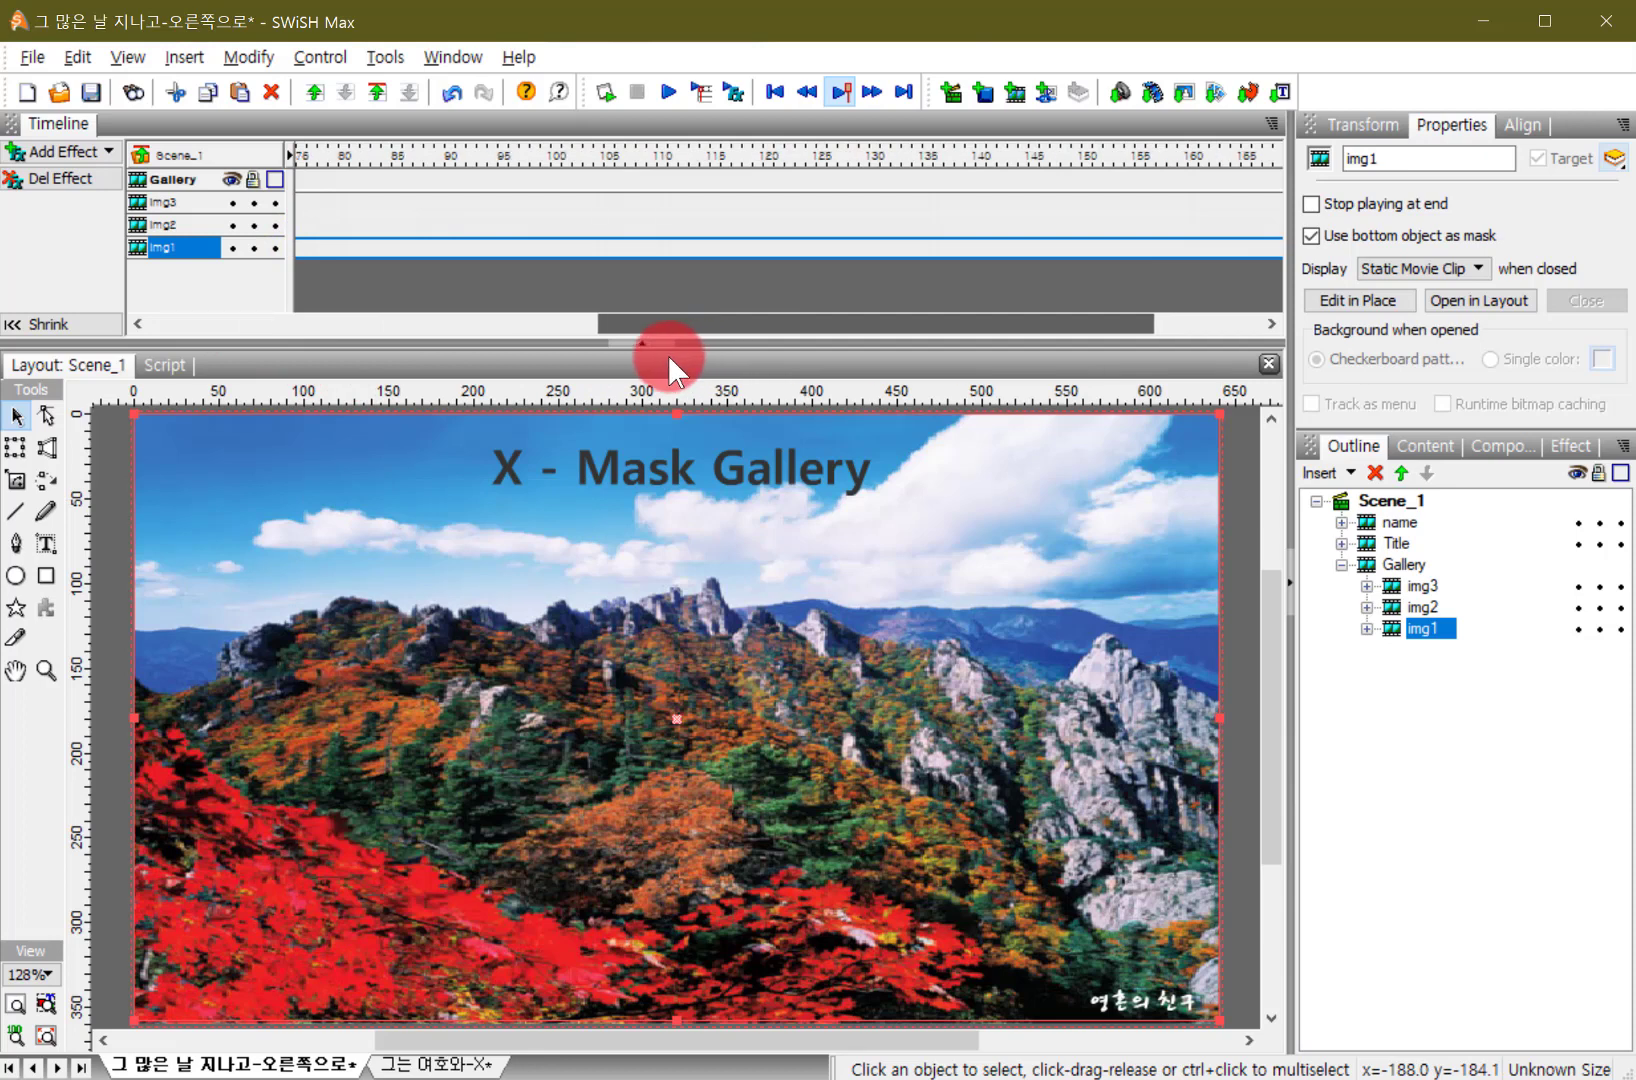
{"action": "left_click", "coordinate": [652, 231]}
{"action": "left_click", "coordinate": [544, 224]}
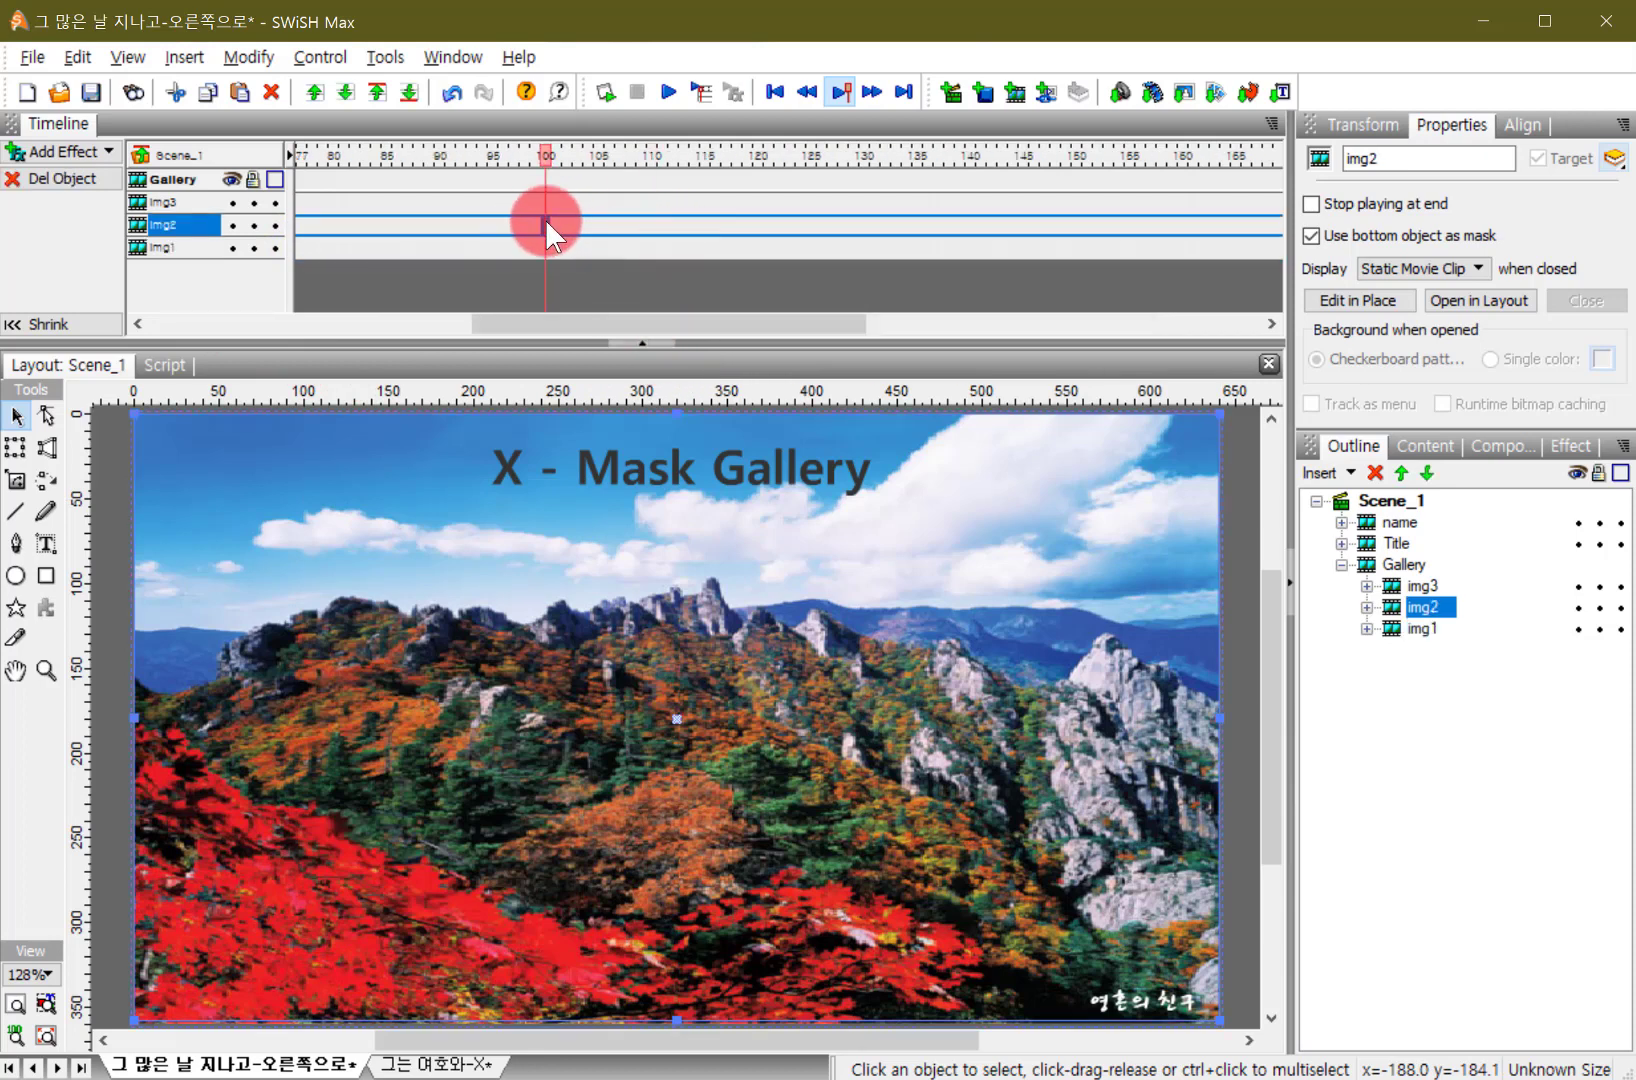
{"action": "right_click", "coordinate": [544, 222]}
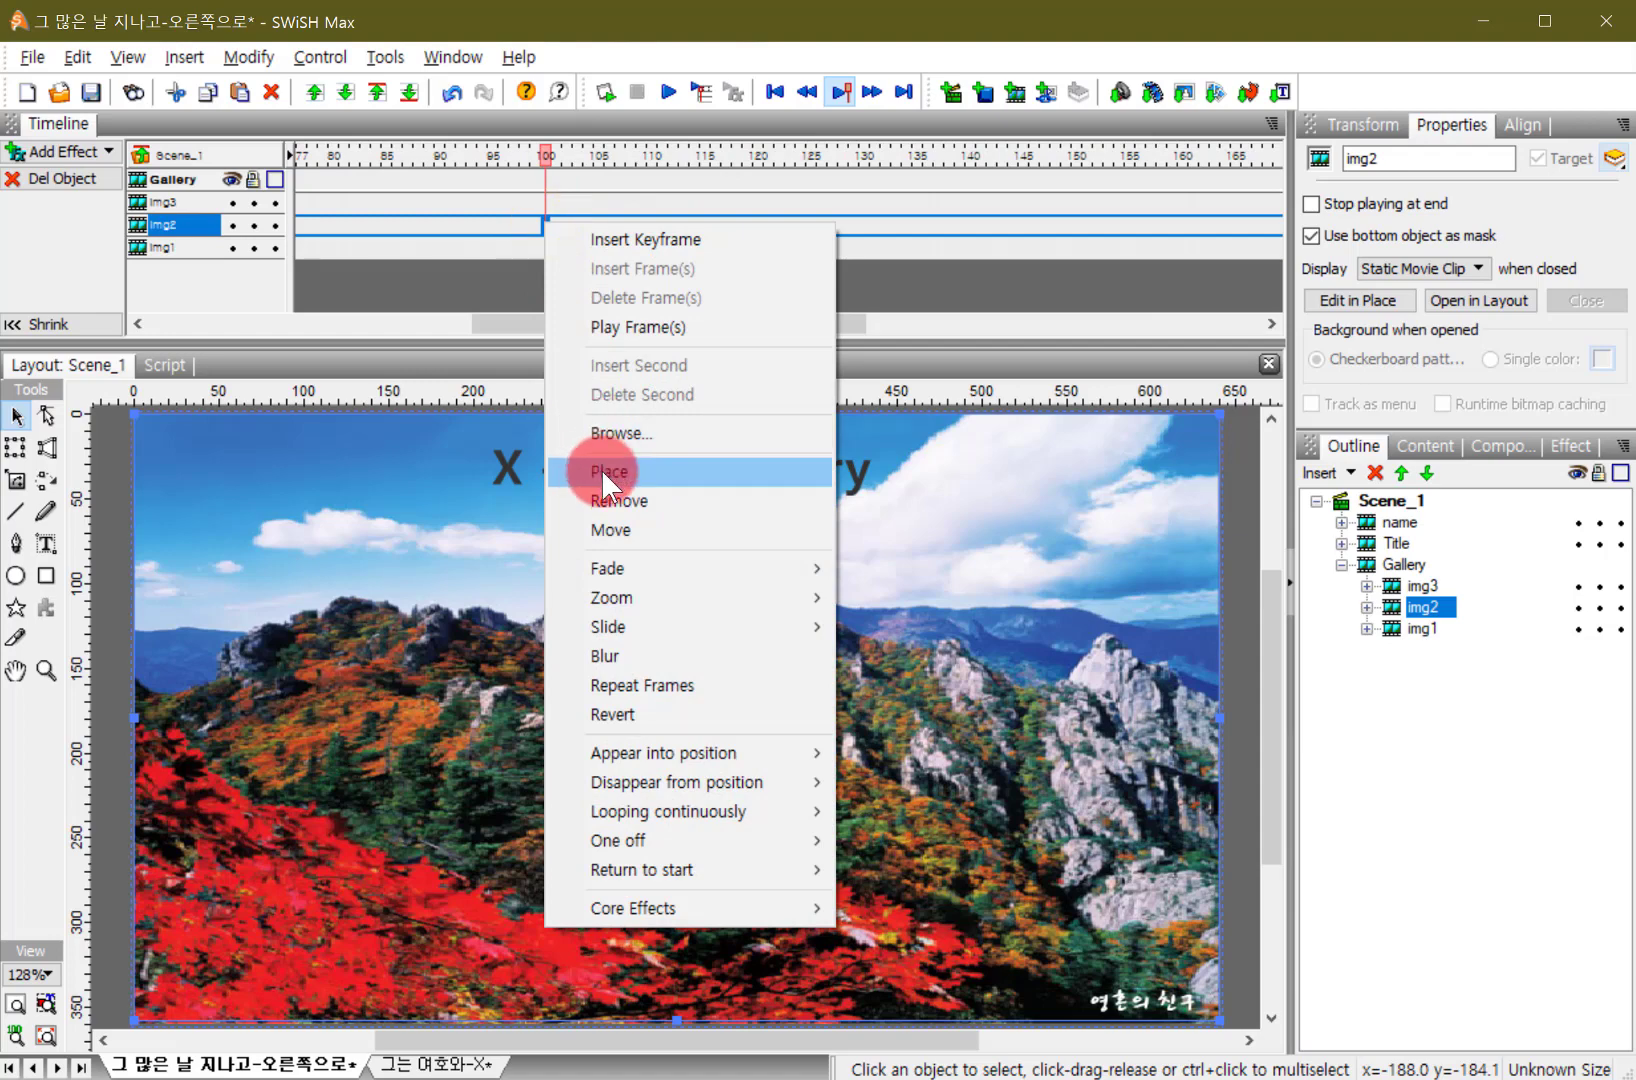
{"action": "left_click", "coordinate": [601, 469]}
{"action": "left_click", "coordinate": [544, 248]}
{"action": "right_click", "coordinate": [544, 248]}
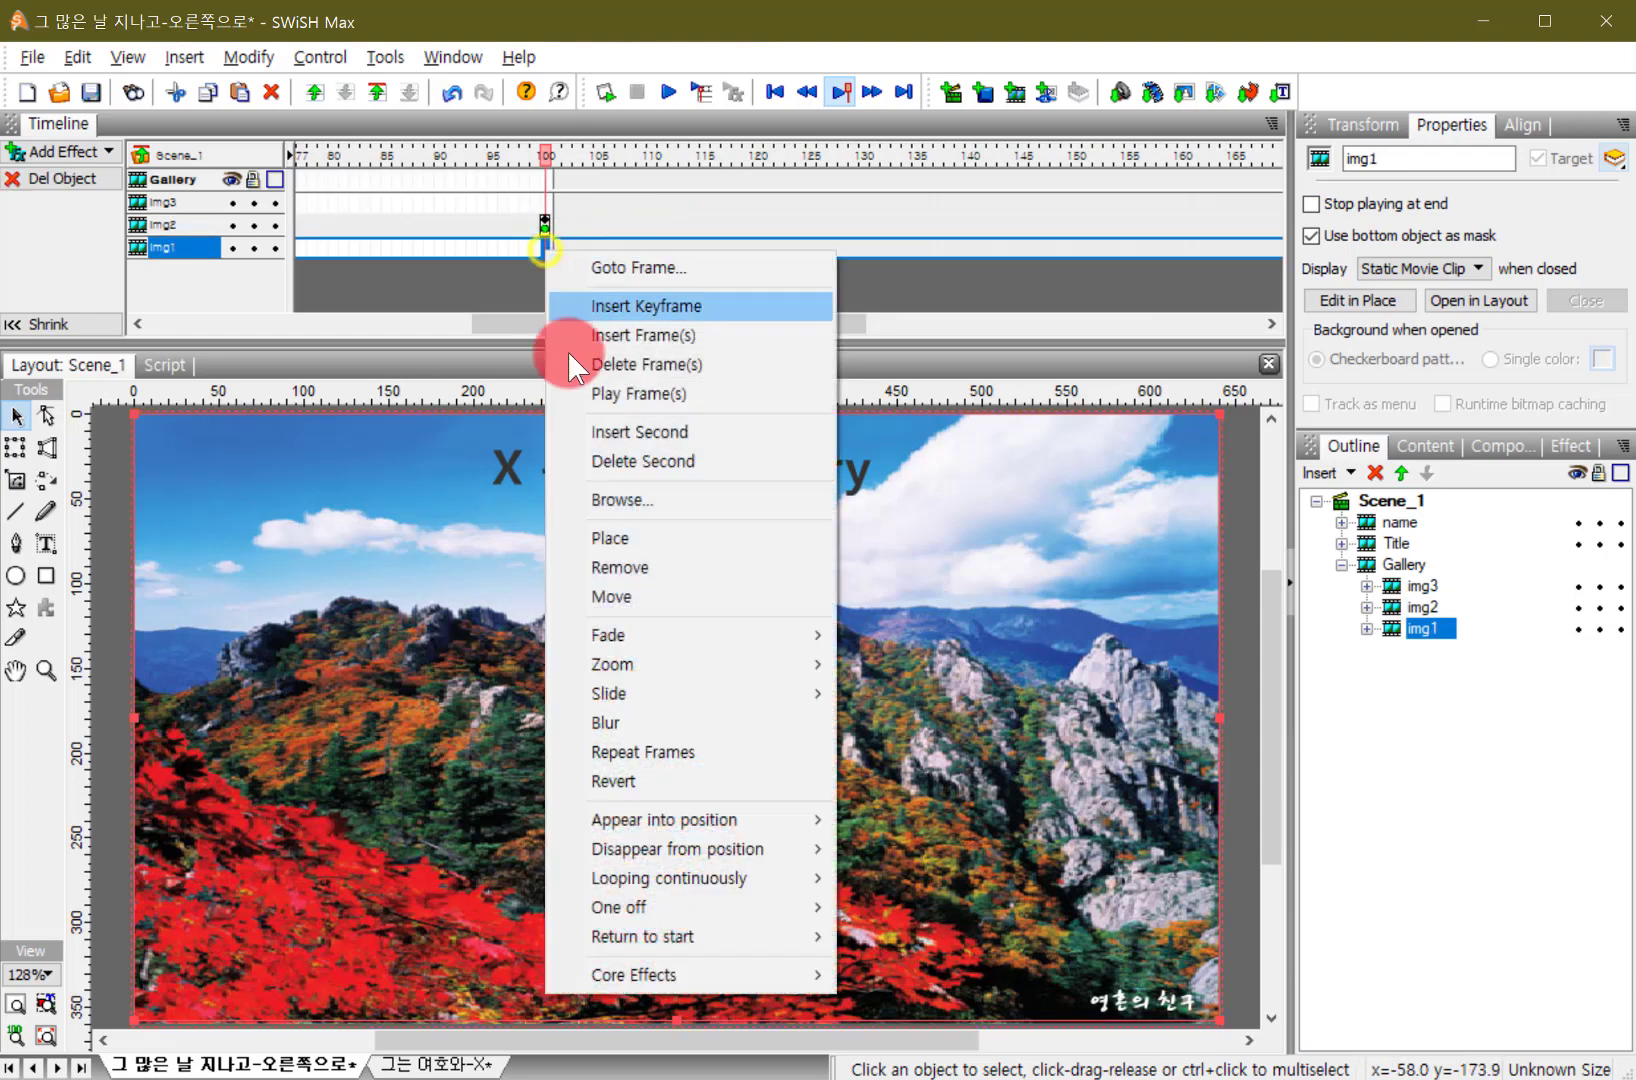
{"action": "left_click", "coordinate": [629, 571]}
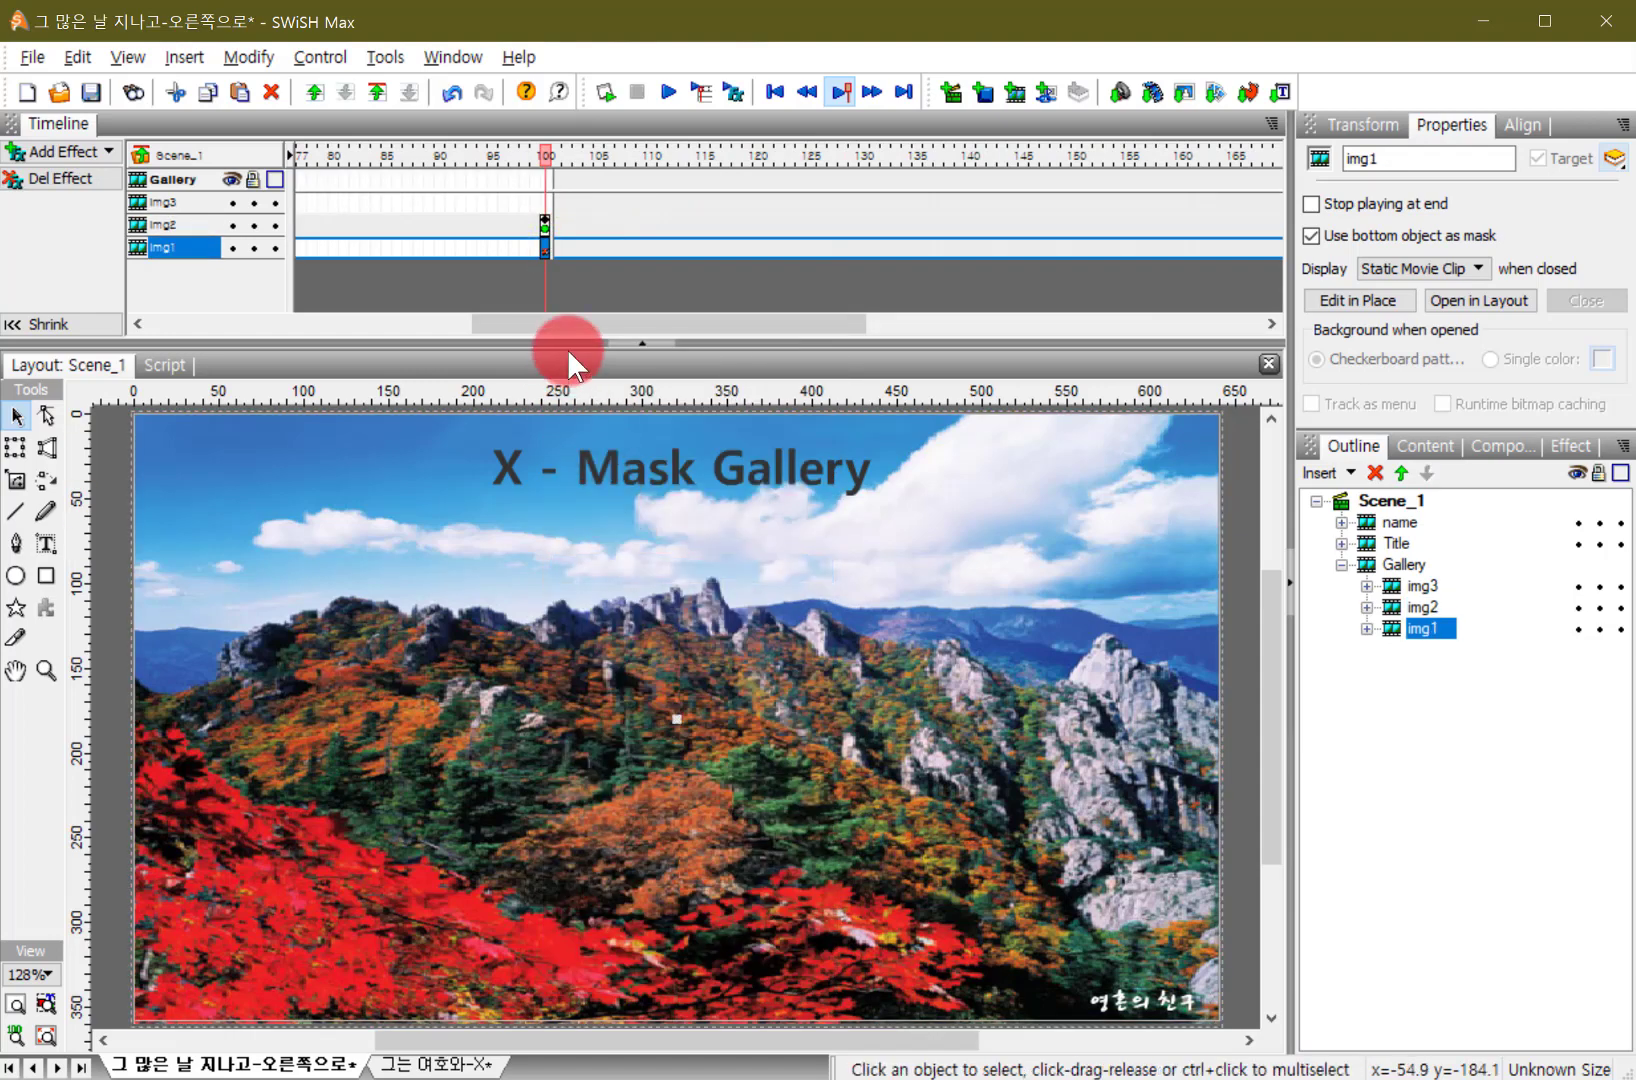
- At frame 200 of the Gallery timeline, add a Place effect to img3 and a Remove effect to img2
{"action": "left_click_drag", "start_coordinate": [500, 323], "coordinate": [807, 340]}
{"action": "left_click", "coordinate": [831, 203]}
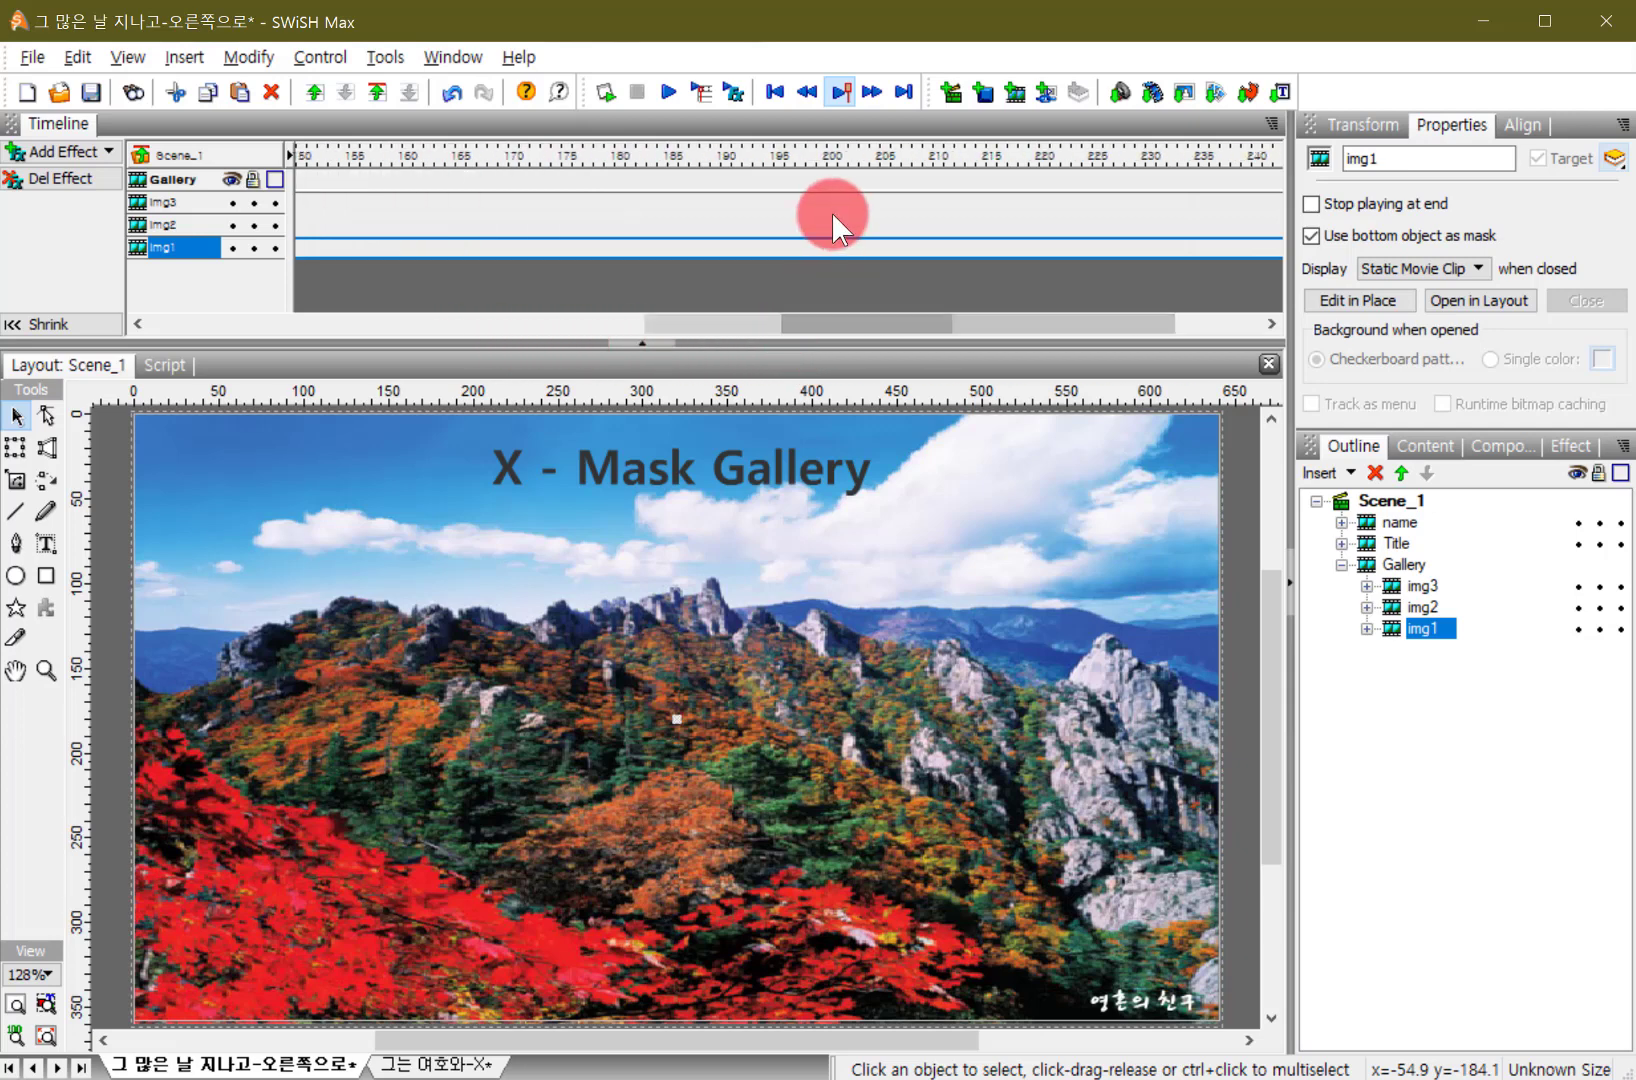
{"action": "right_click", "coordinate": [831, 206]}
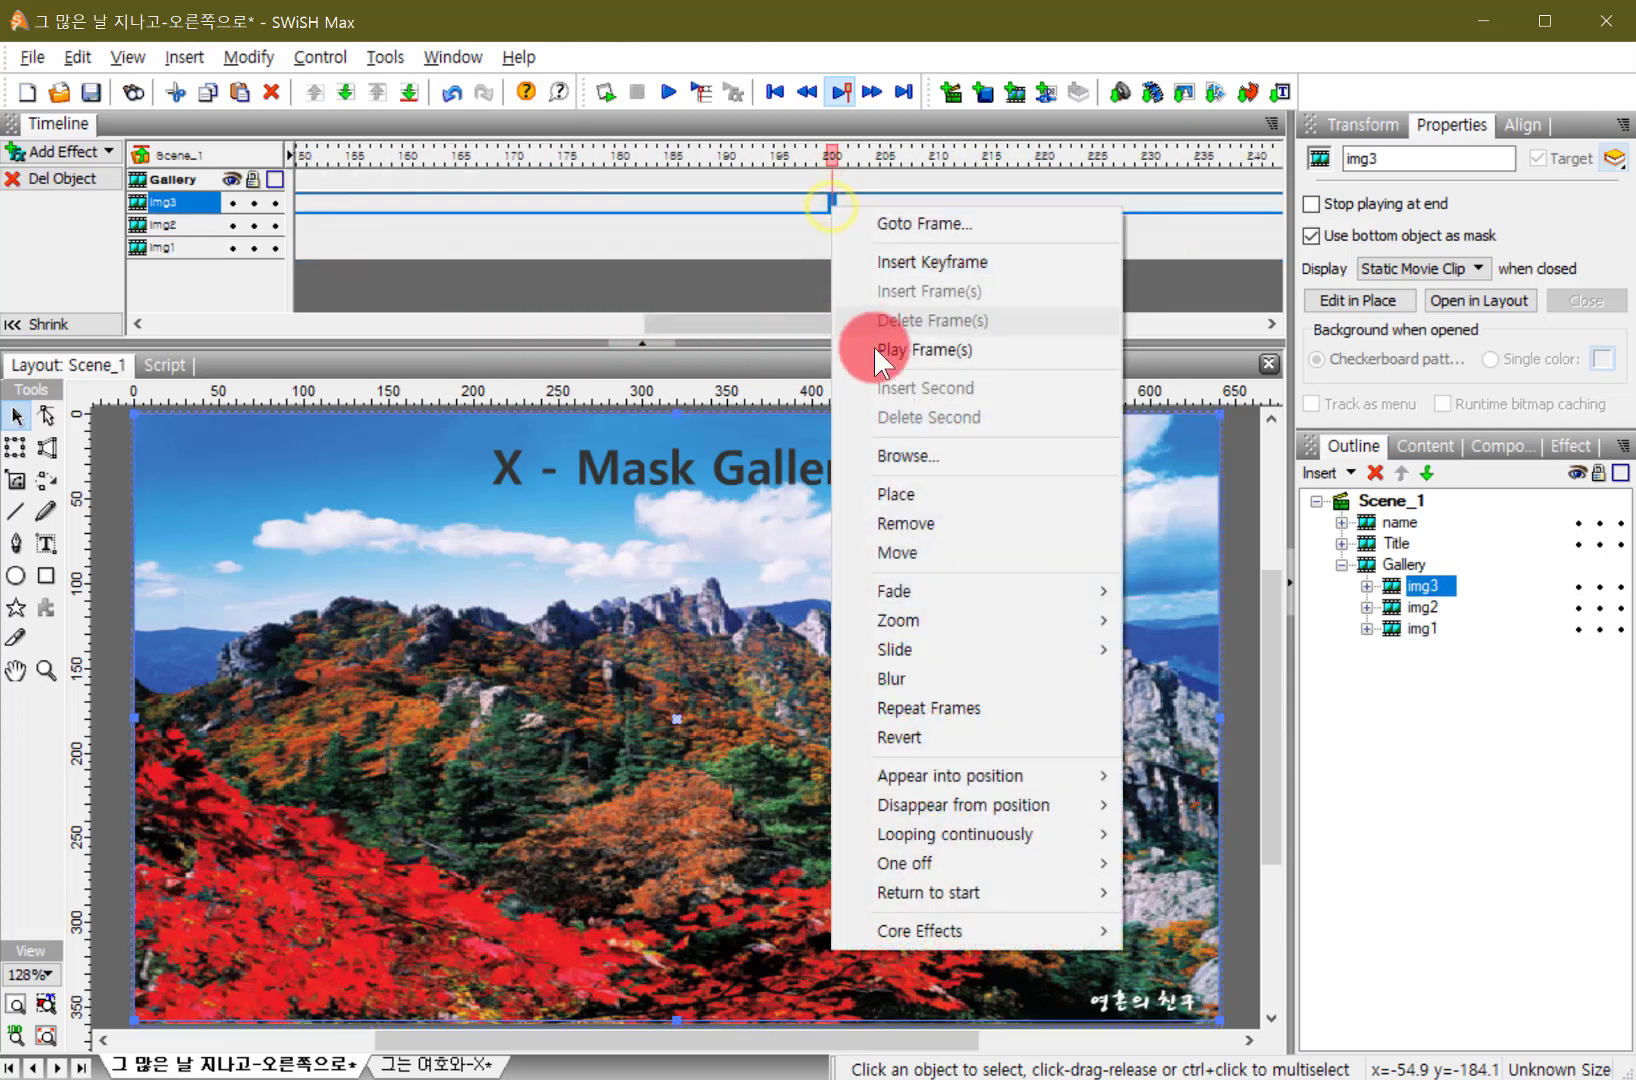
{"action": "left_click", "coordinate": [886, 493]}
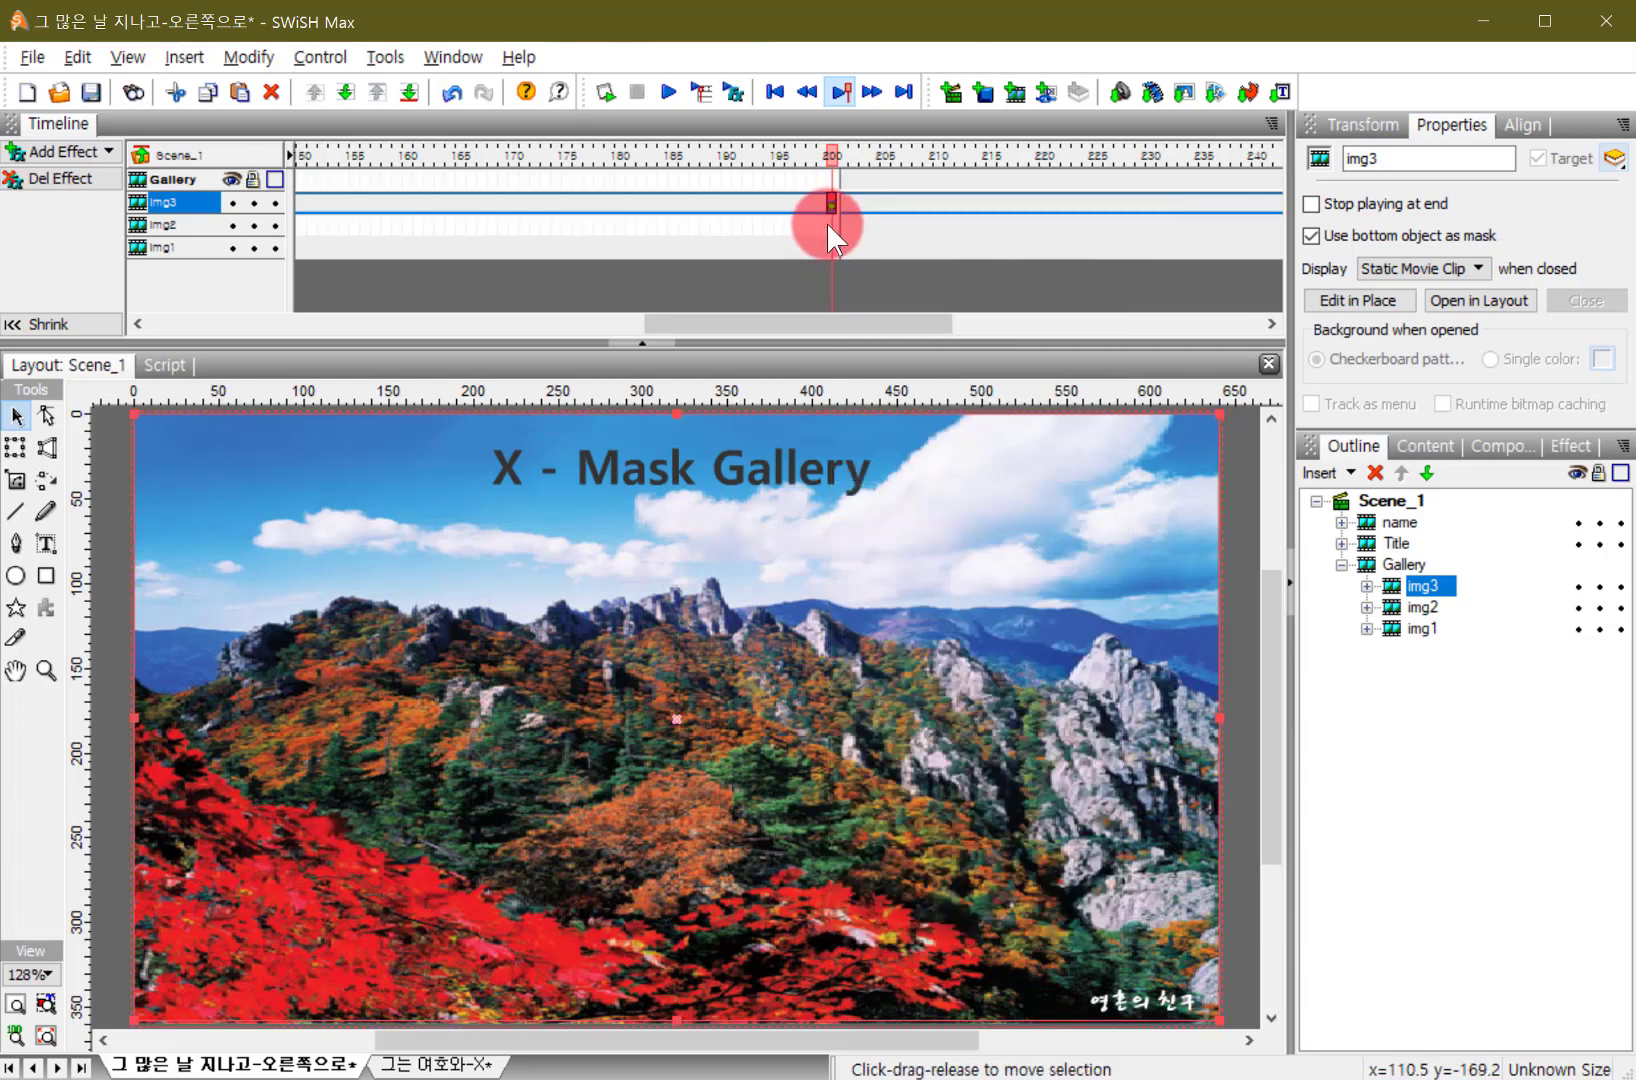
{"action": "right_click", "coordinate": [830, 225]}
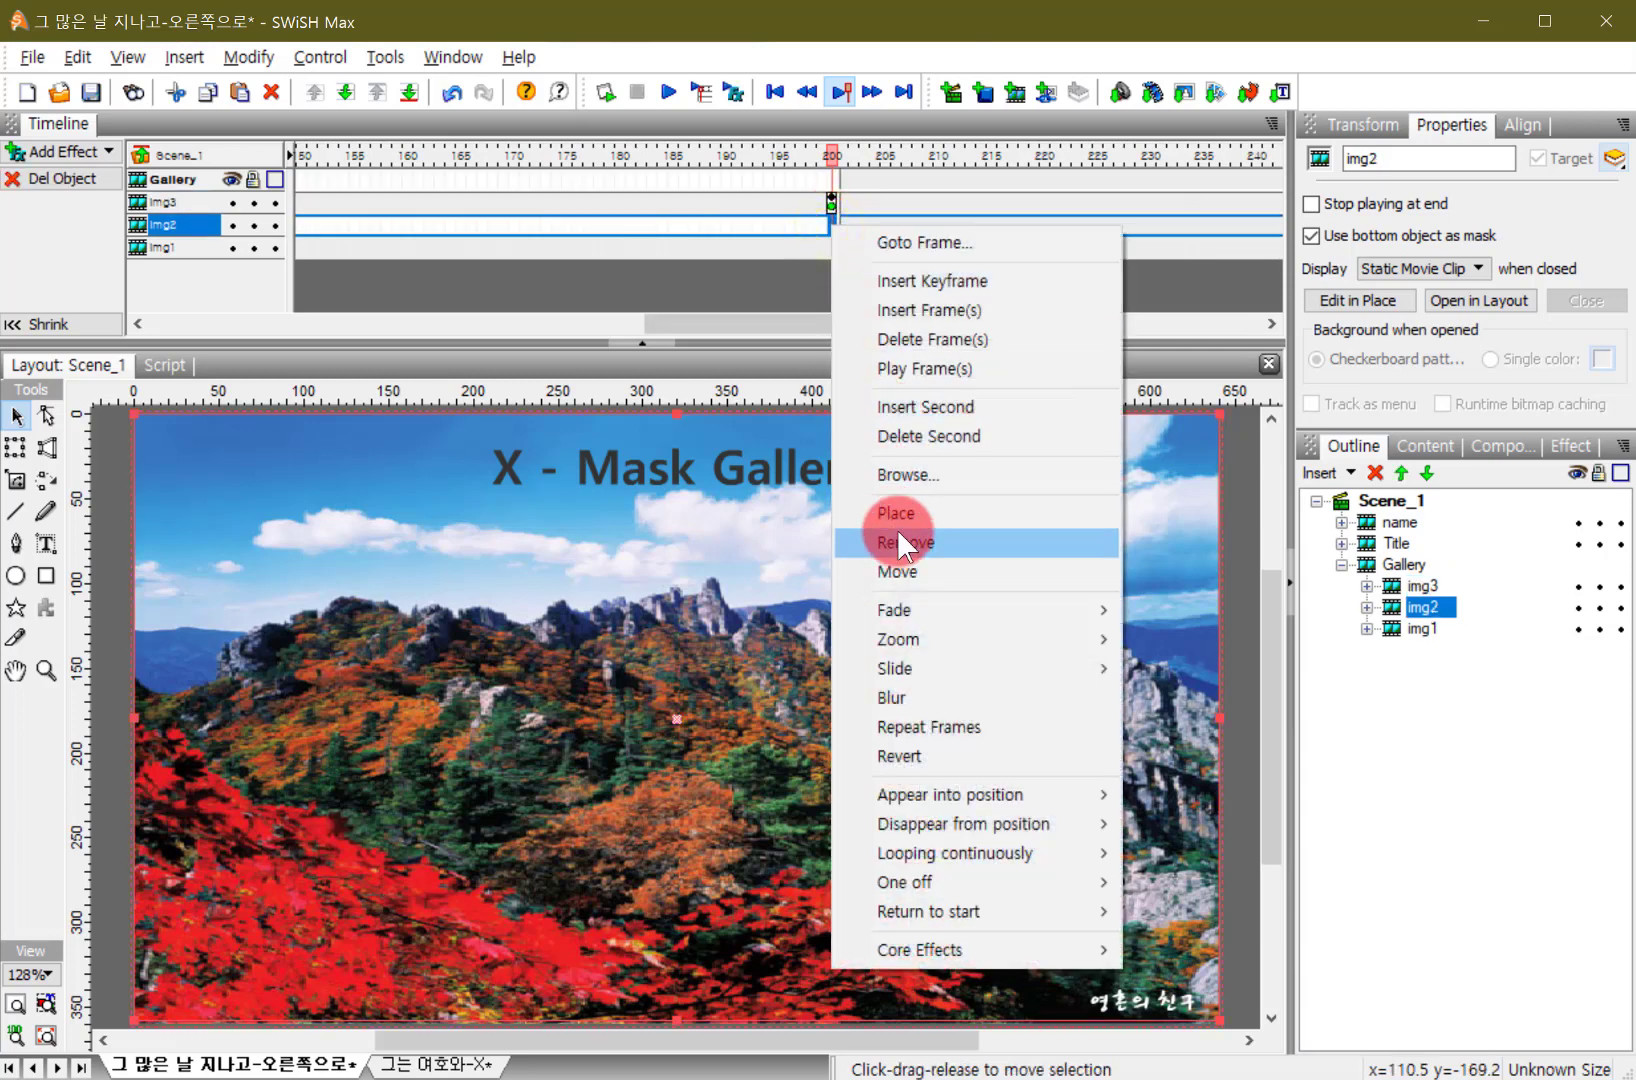
{"action": "left_click", "coordinate": [899, 541]}
- Add a Remove effect to img3 at frame 300 of the Gallery timeline
{"action": "left_click_drag", "start_coordinate": [760, 317], "coordinate": [1063, 380]}
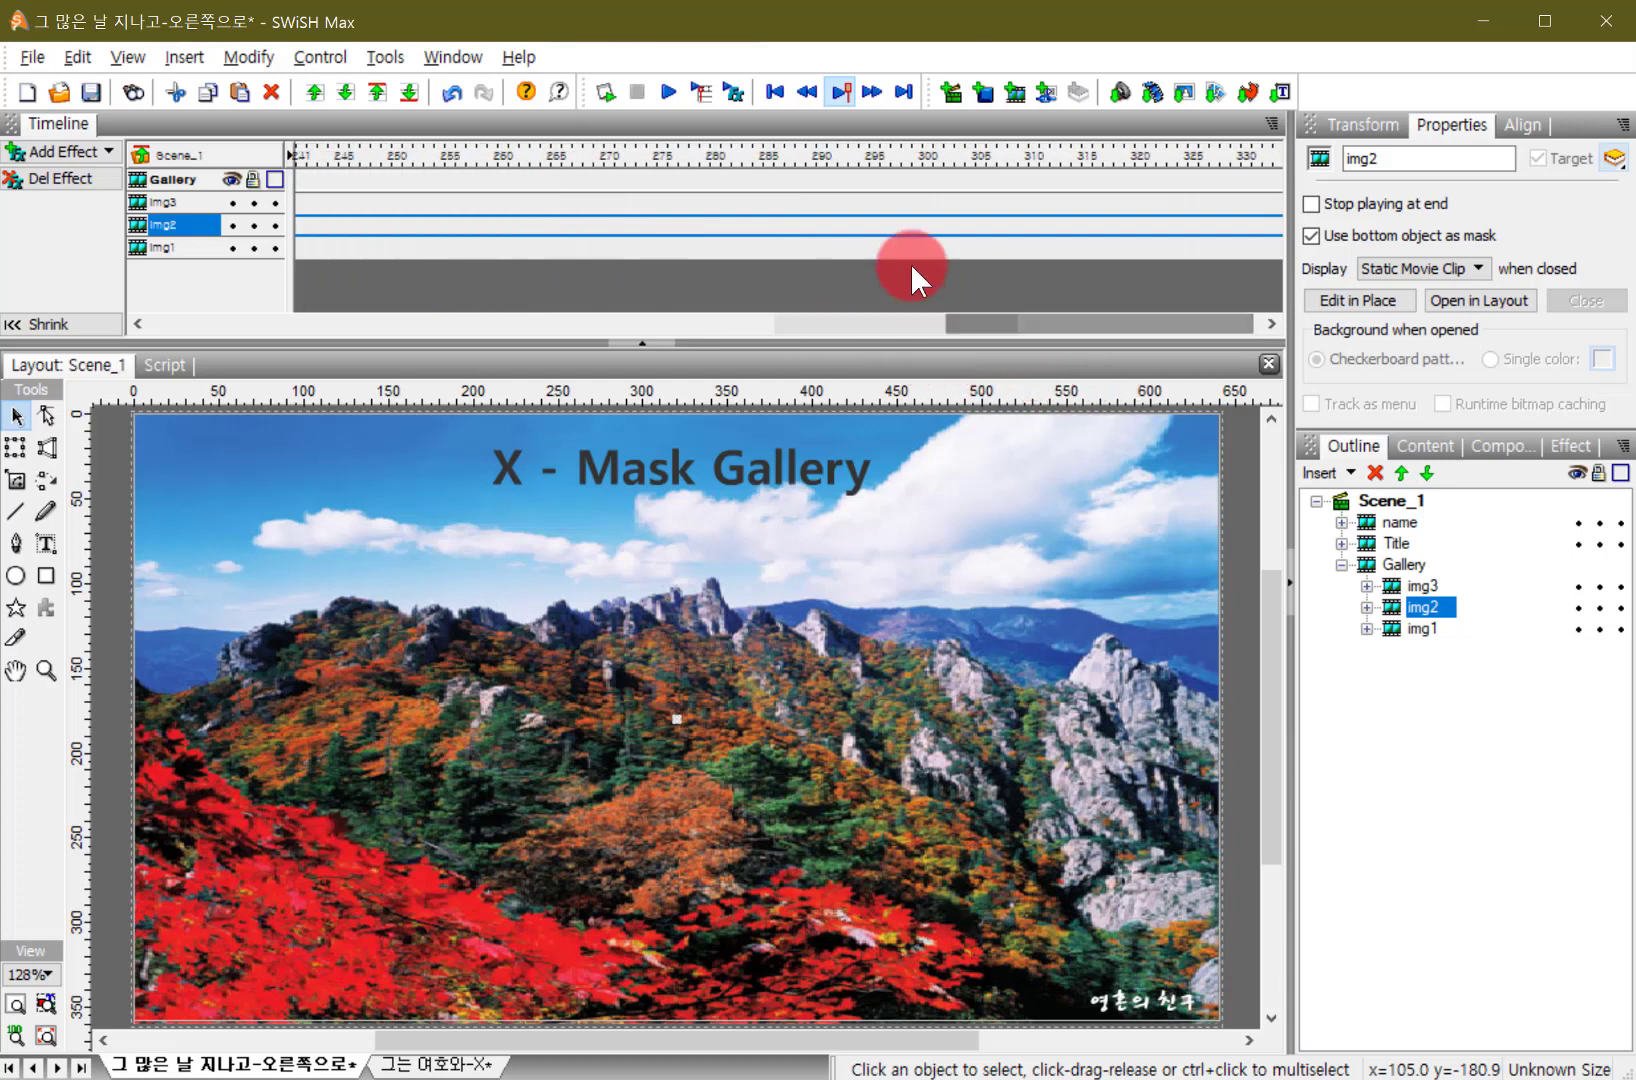
{"action": "left_click", "coordinate": [927, 183]}
{"action": "left_click", "coordinate": [926, 202]}
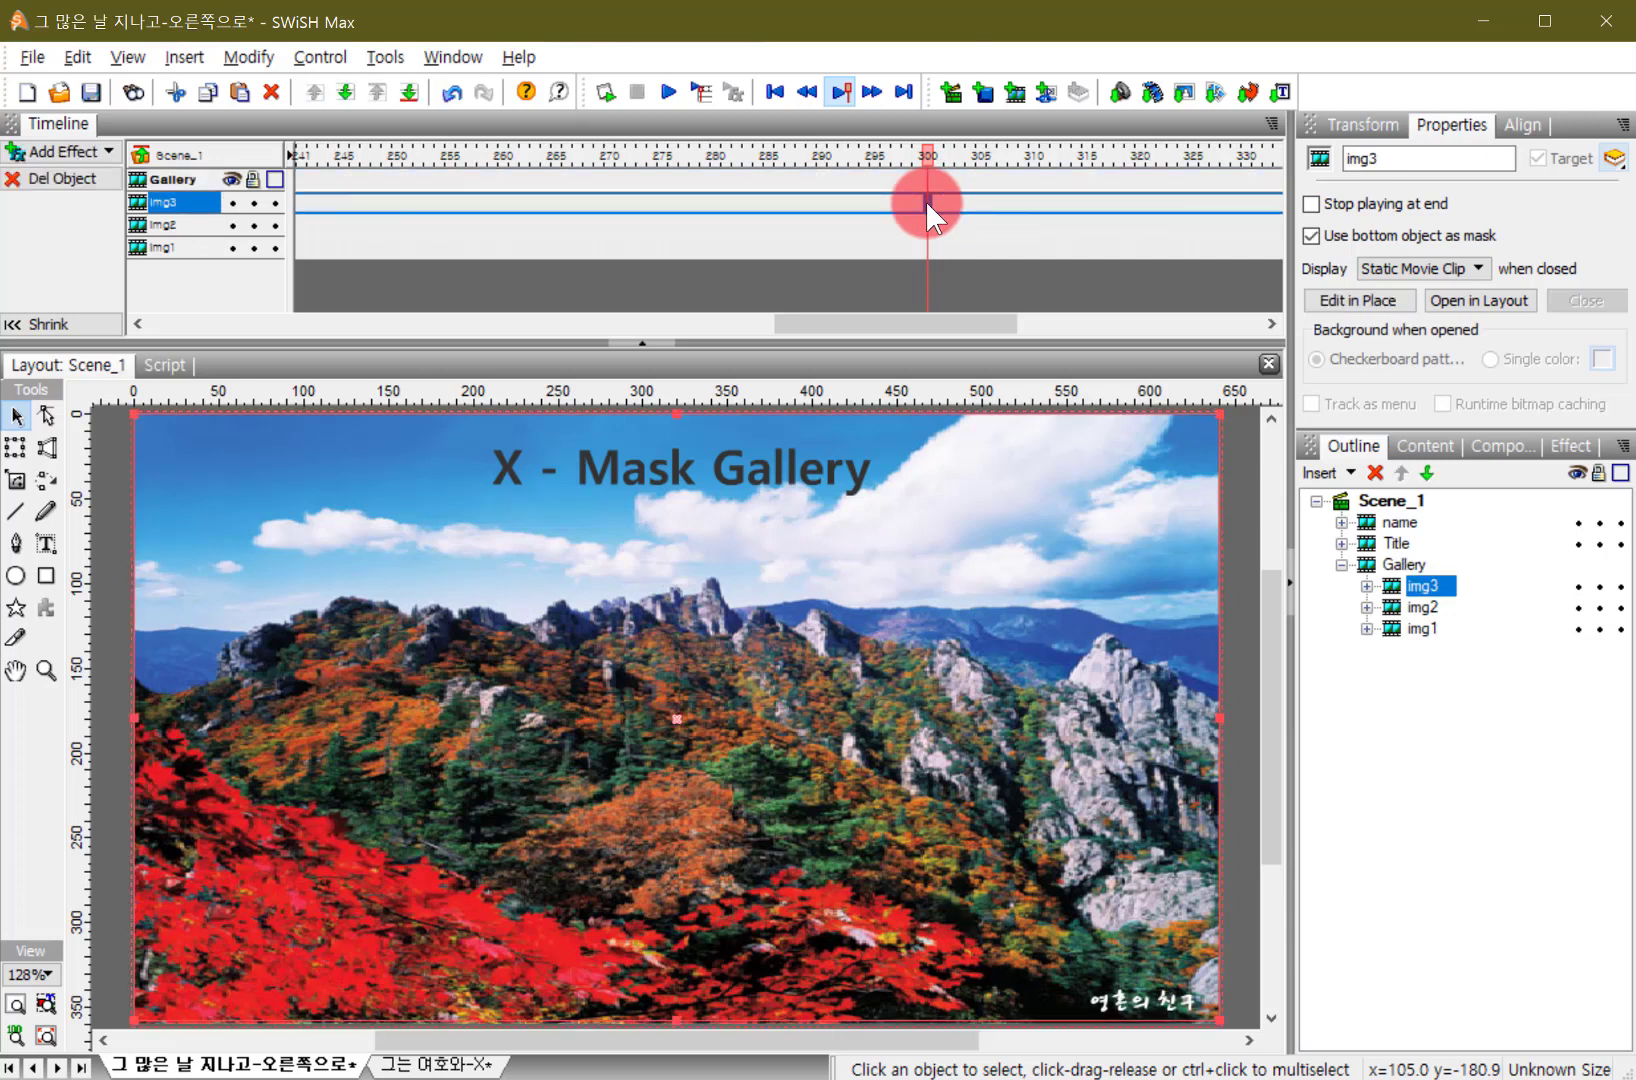
{"action": "right_click", "coordinate": [925, 202]}
{"action": "left_click", "coordinate": [994, 519]}
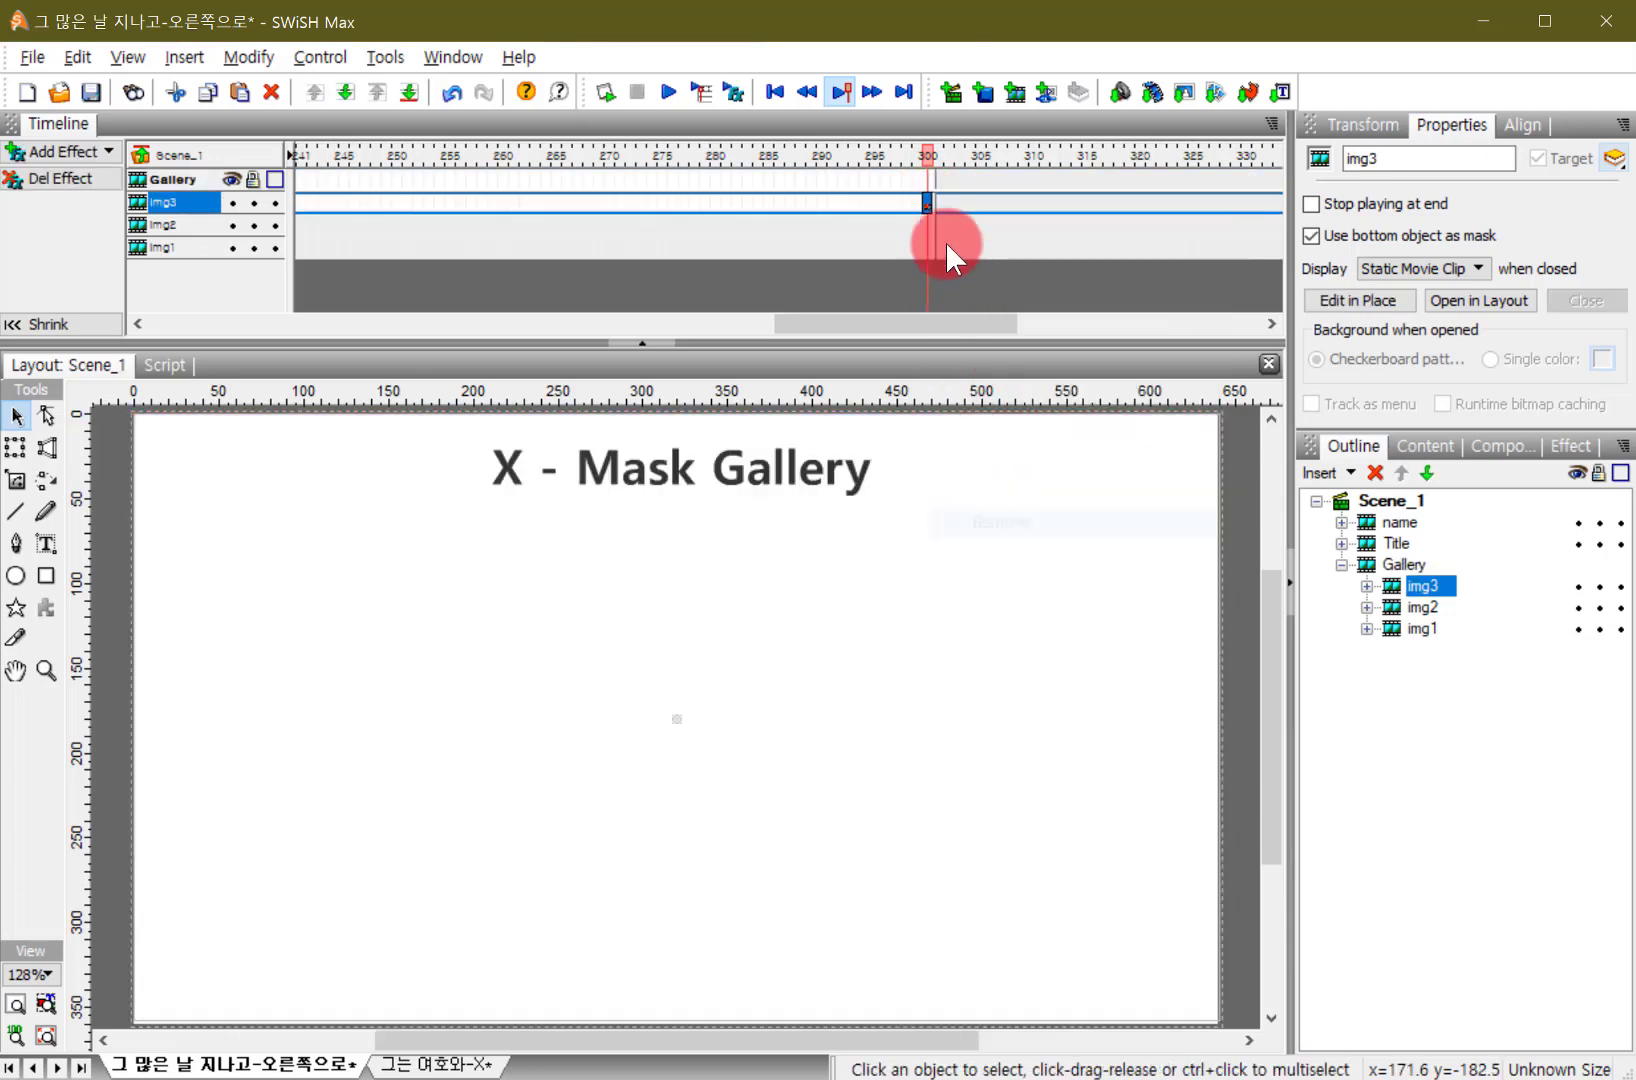
- Add a gotoAndPlay(1) script at frame 300 of Gallery with img1.mask as its target, and return to the layout
{"action": "left_click", "coordinate": [927, 177]}
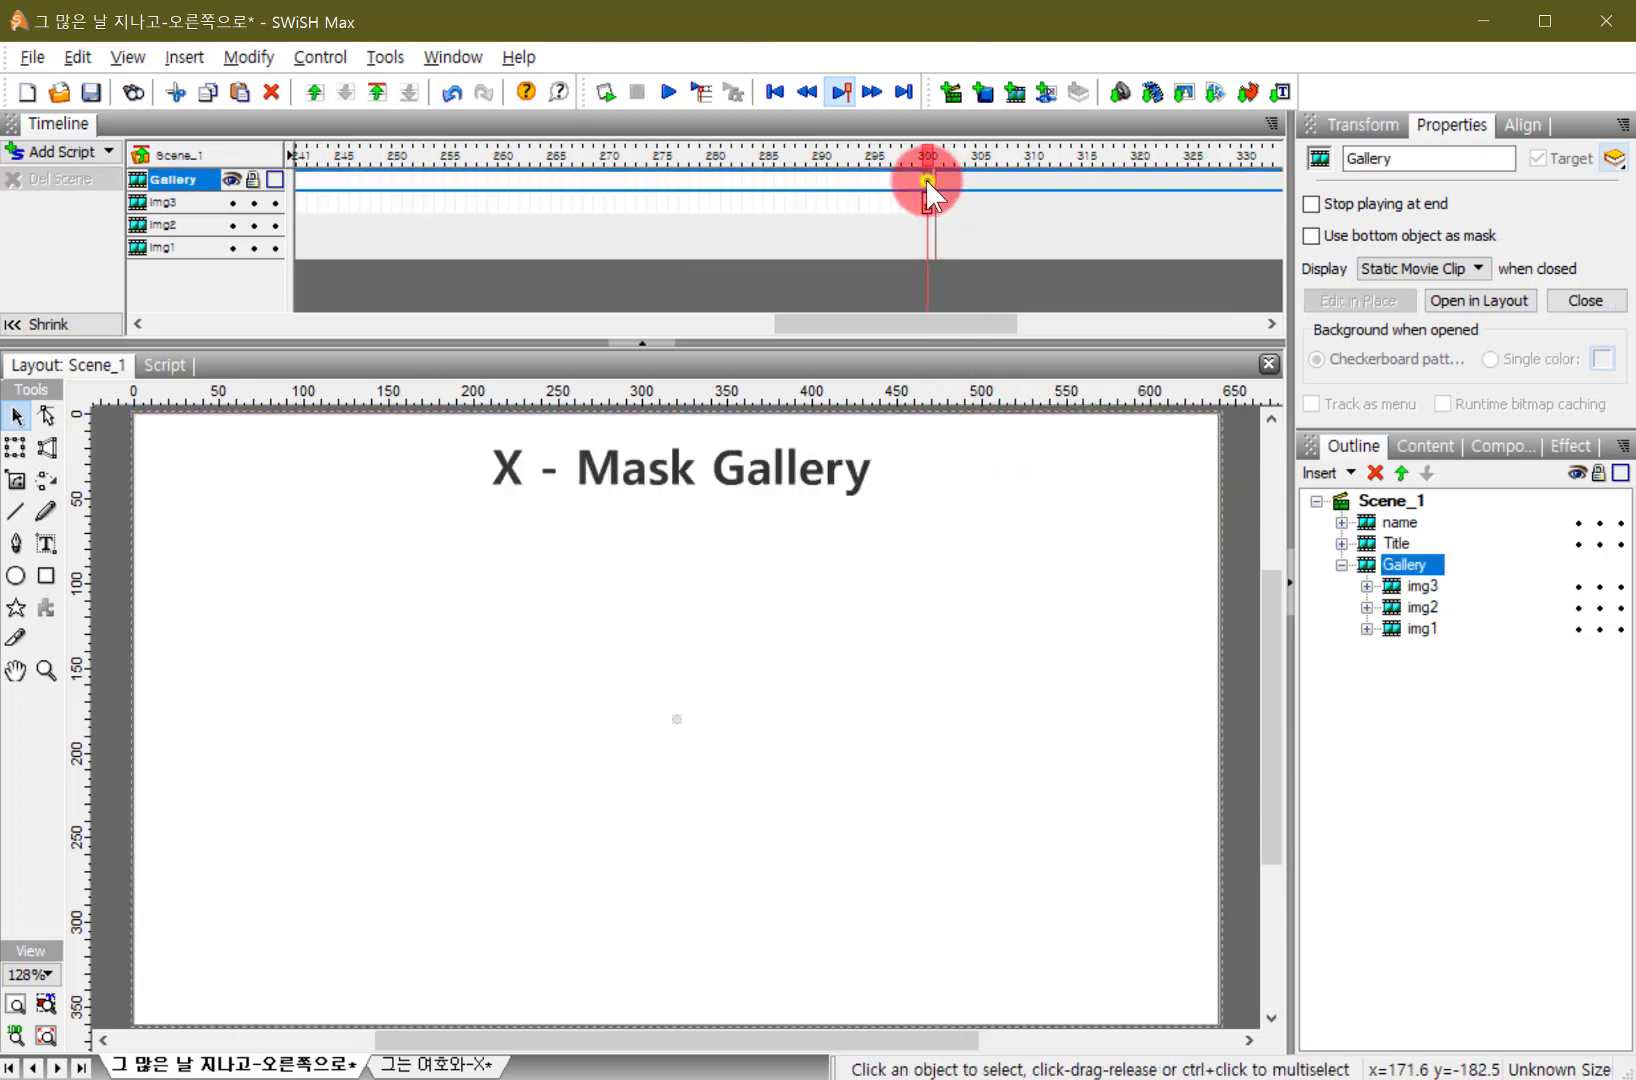
{"action": "right_click", "coordinate": [925, 180]}
{"action": "mouse_move", "coordinate": [1020, 438]}
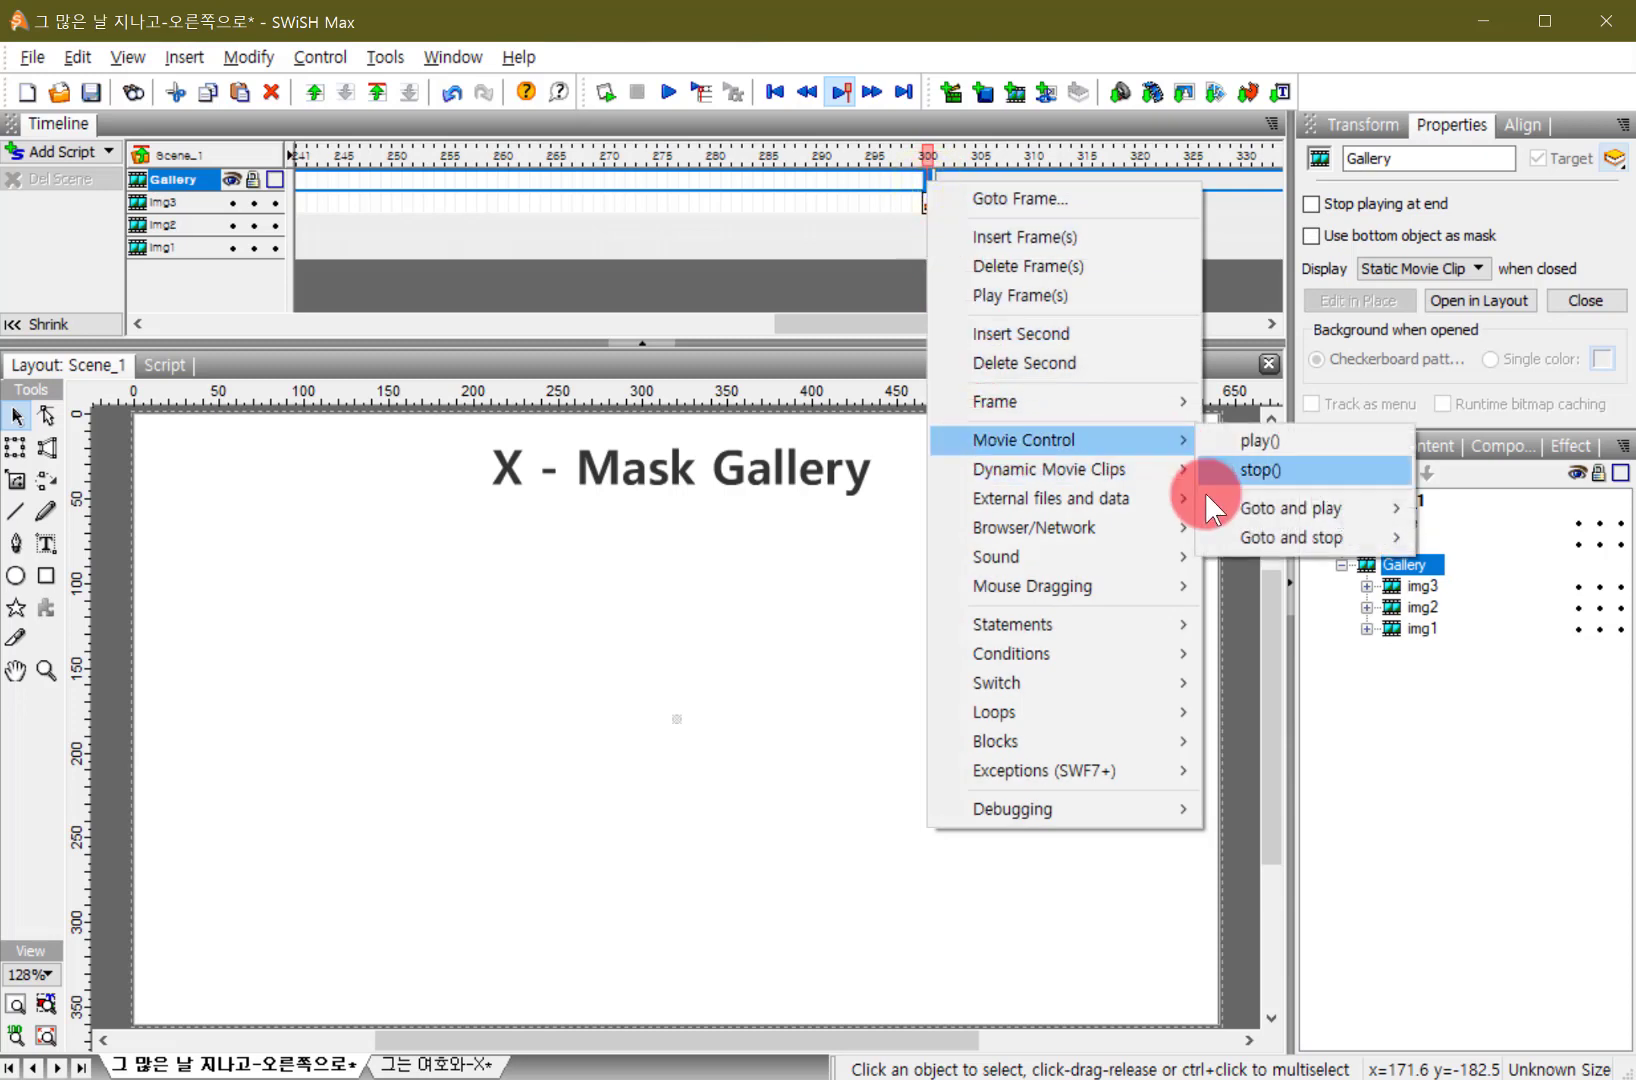
{"action": "mouse_move", "coordinate": [1334, 504]}
{"action": "left_click", "coordinate": [1493, 505]}
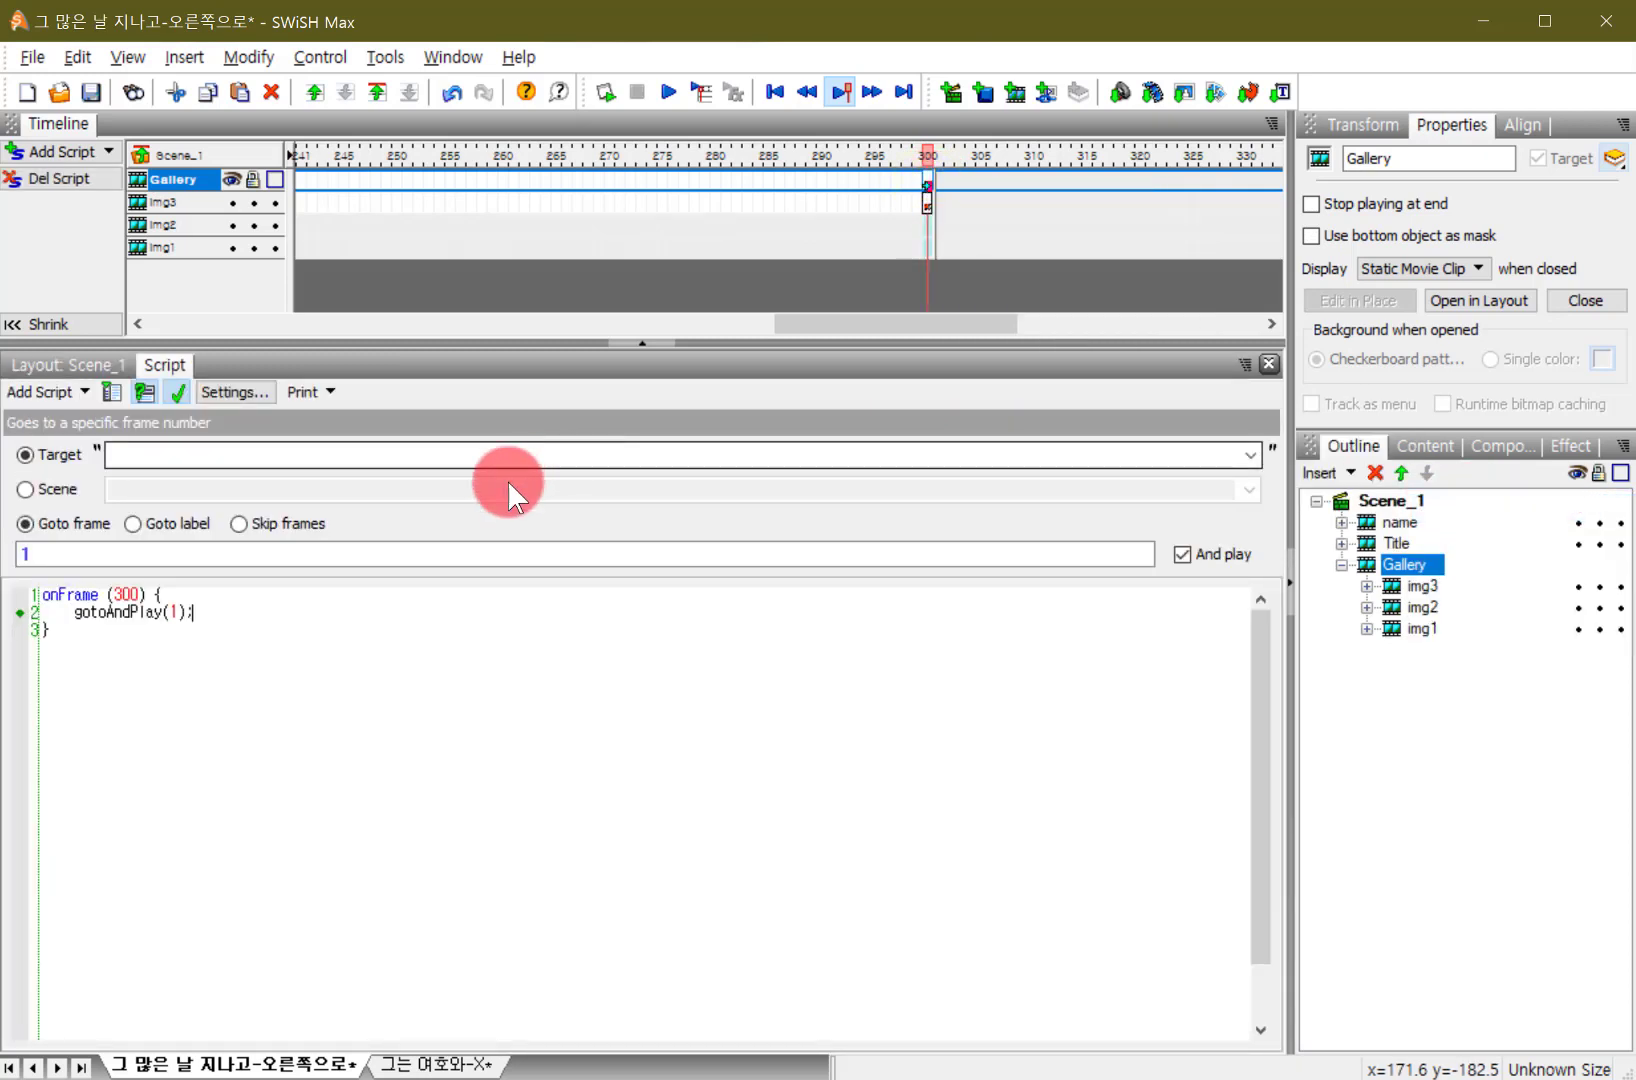
{"action": "left_click", "coordinate": [1251, 456]}
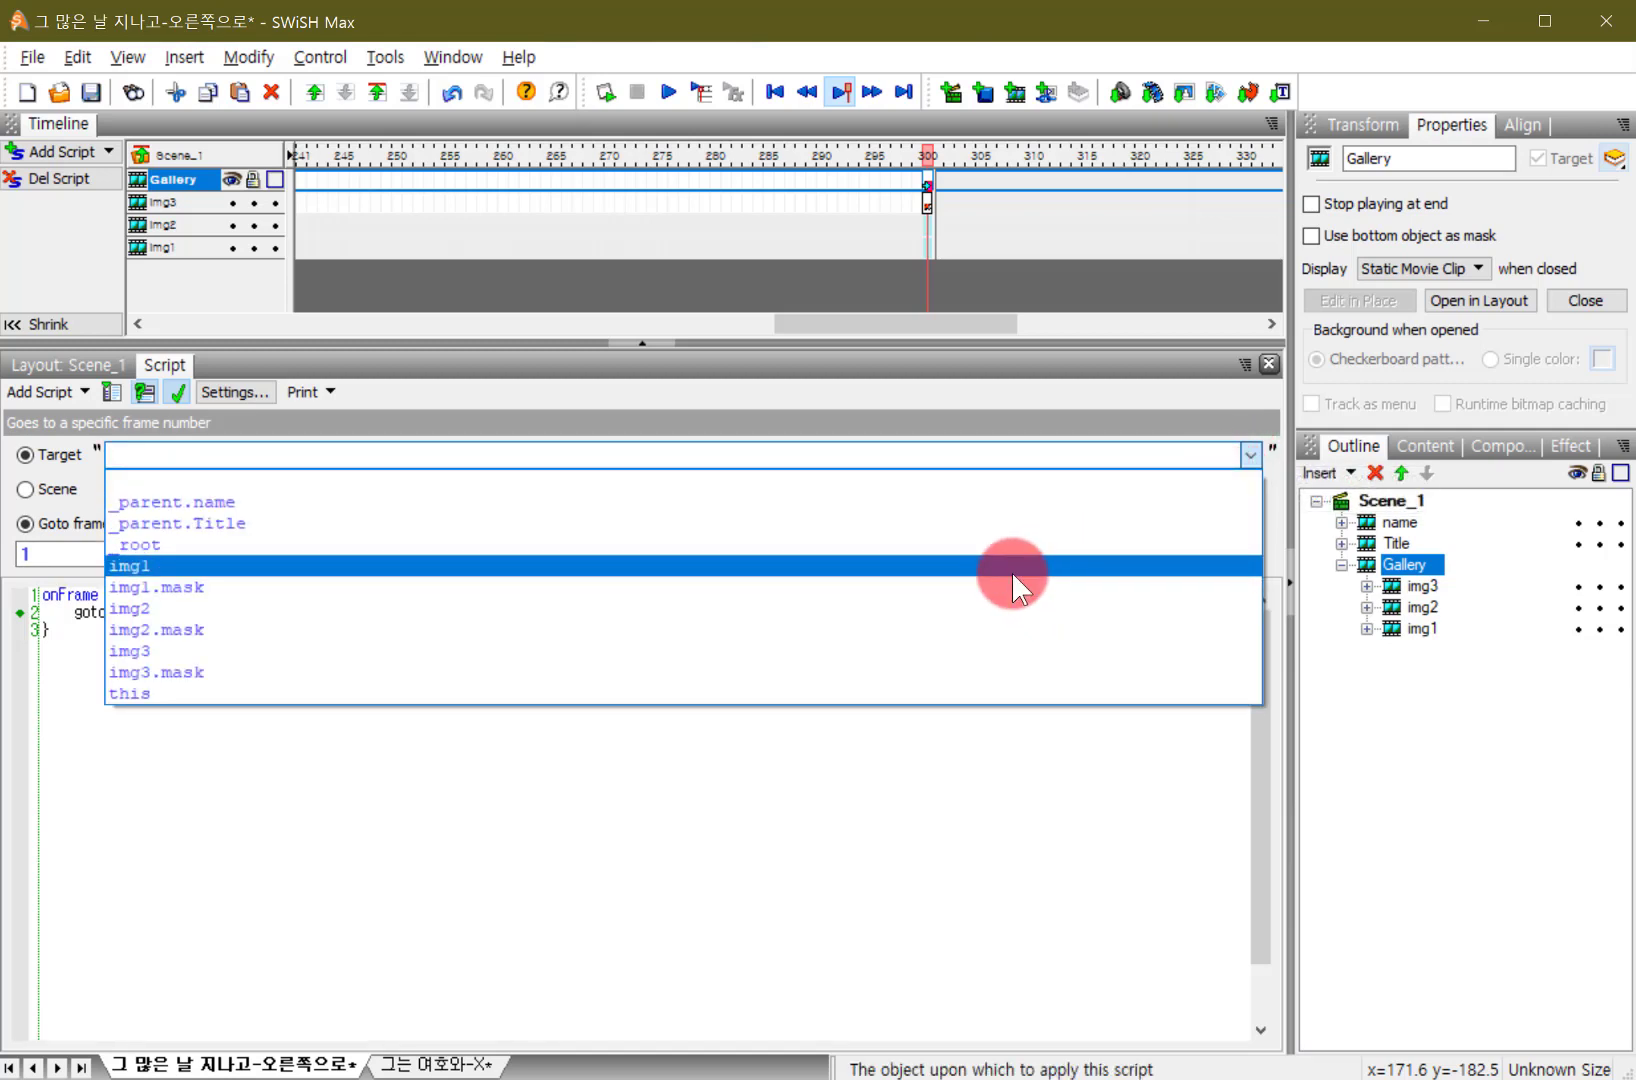
{"action": "left_click", "coordinate": [1016, 582]}
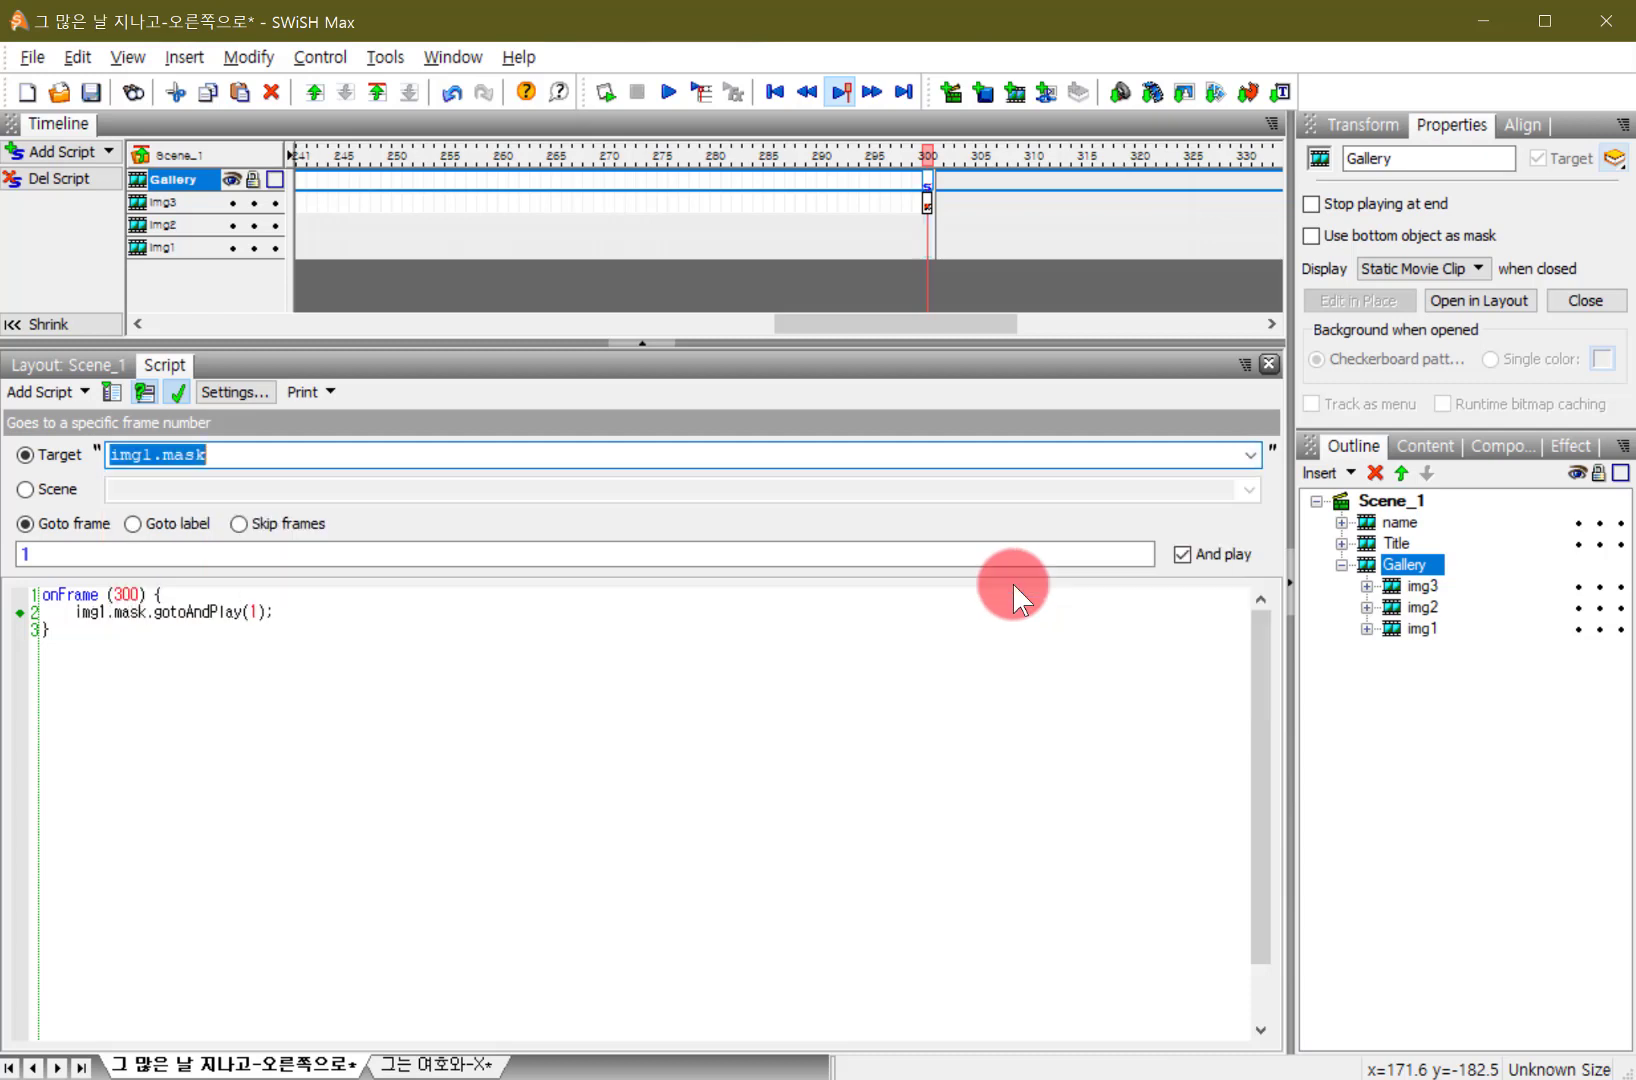
{"action": "left_click", "coordinate": [114, 360]}
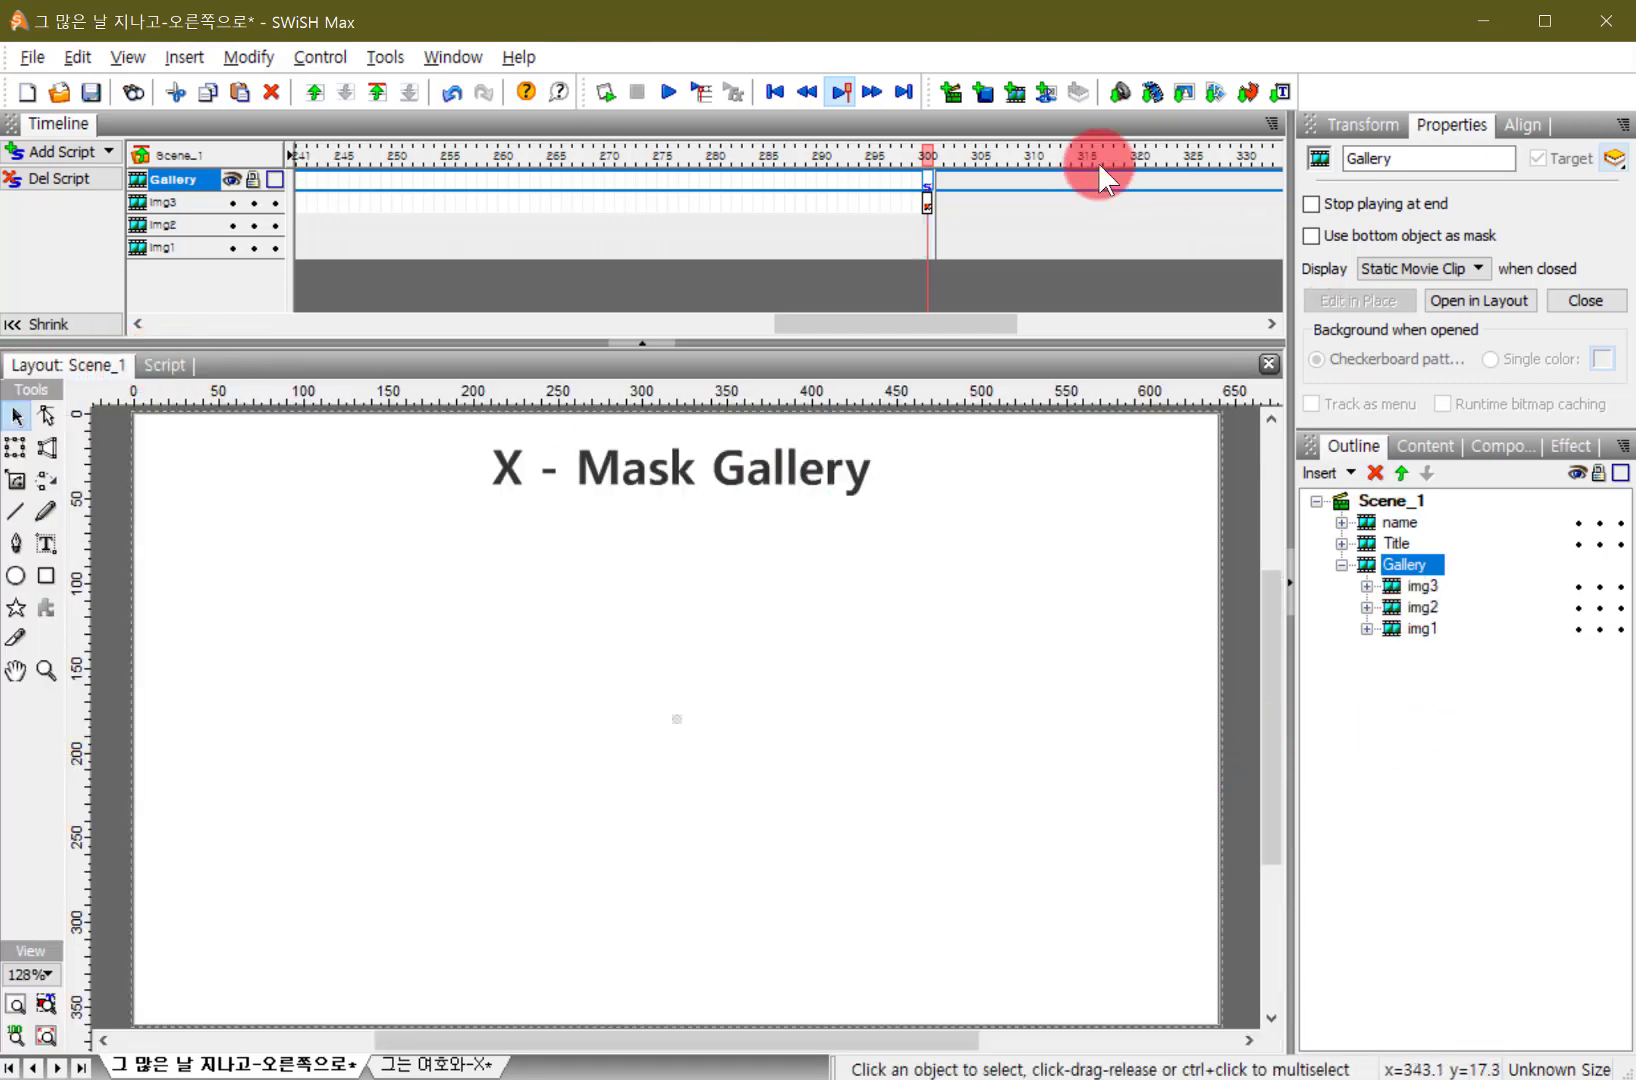
- Play the movie to preview how the Gallery clip runs through its pictures, and stop the playback
{"action": "left_click", "coordinate": [840, 88]}
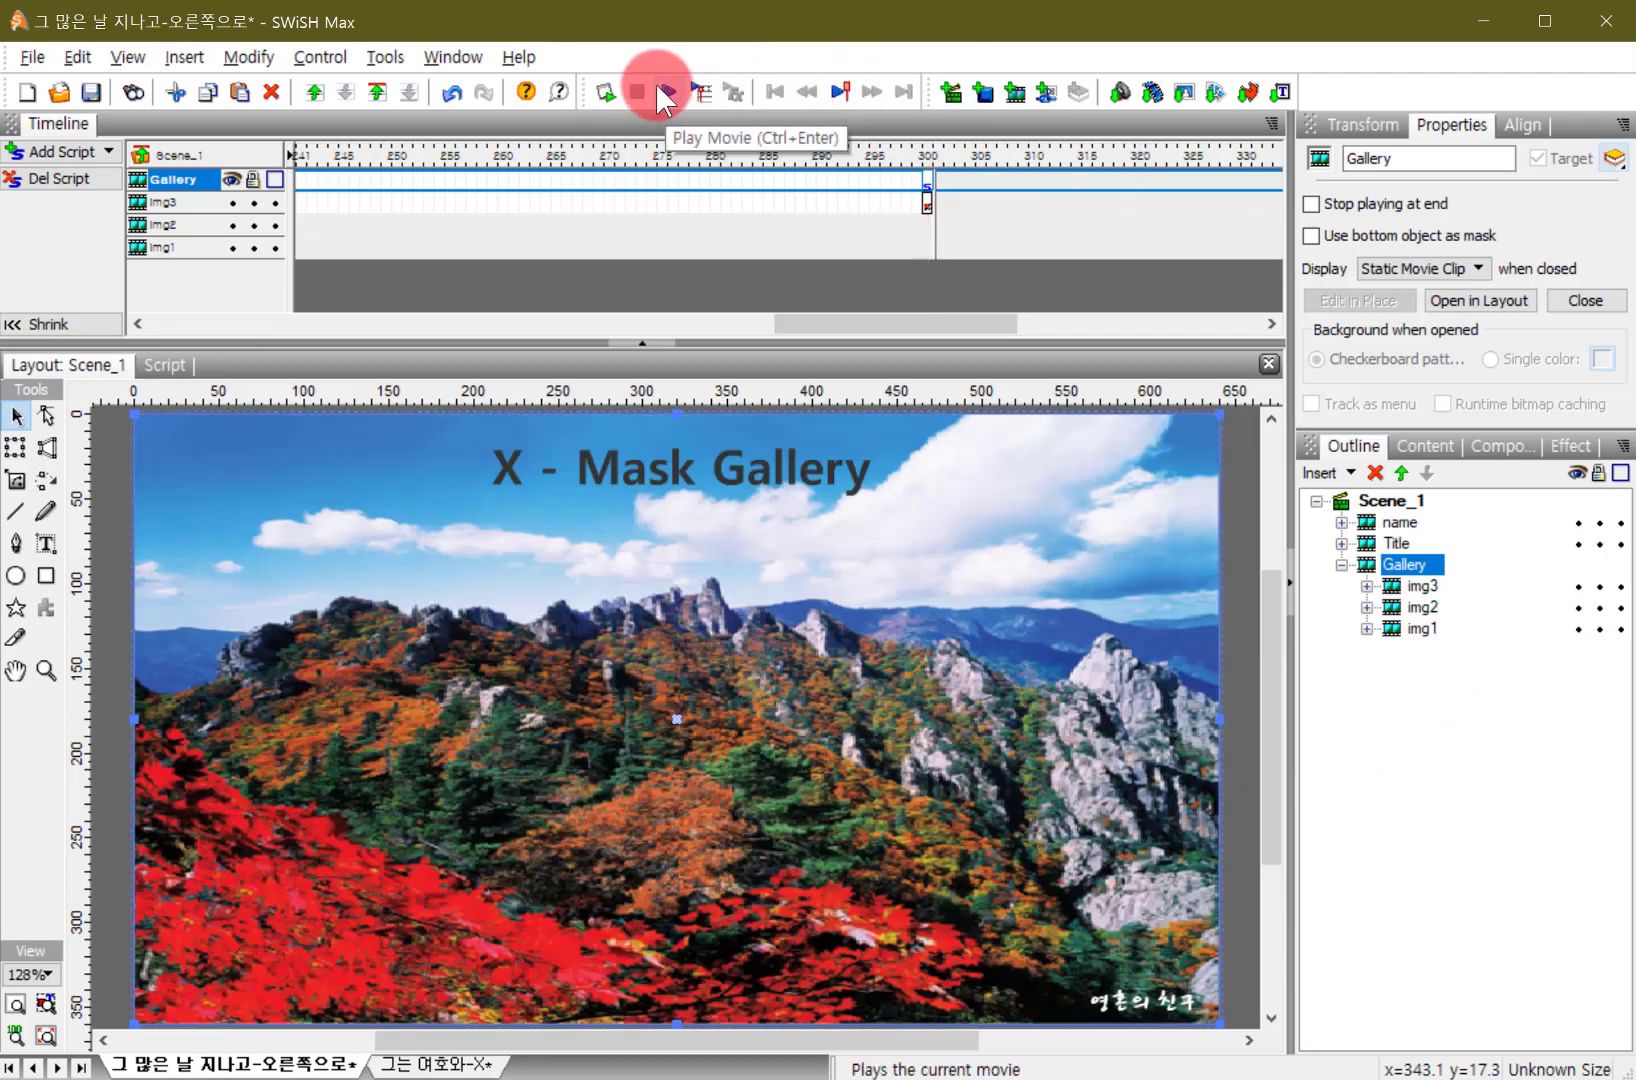
{"action": "left_click", "coordinate": [1435, 160]}
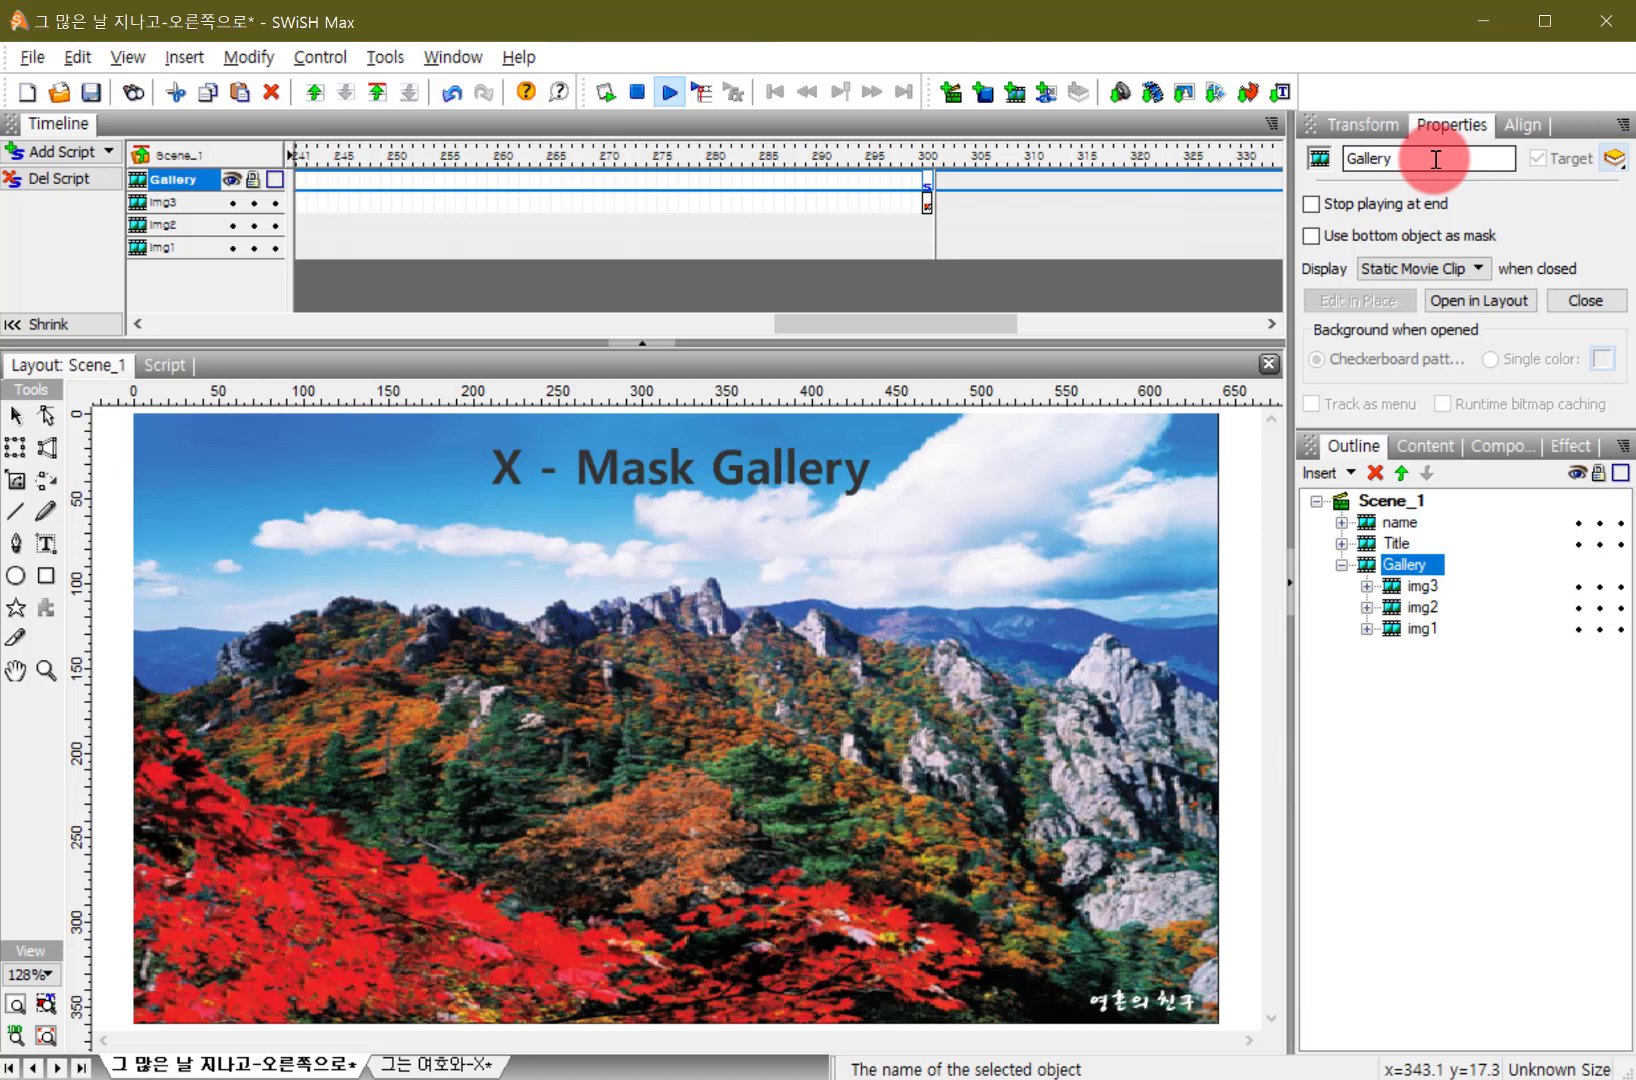
{"action": "left_click", "coordinate": [1363, 606]}
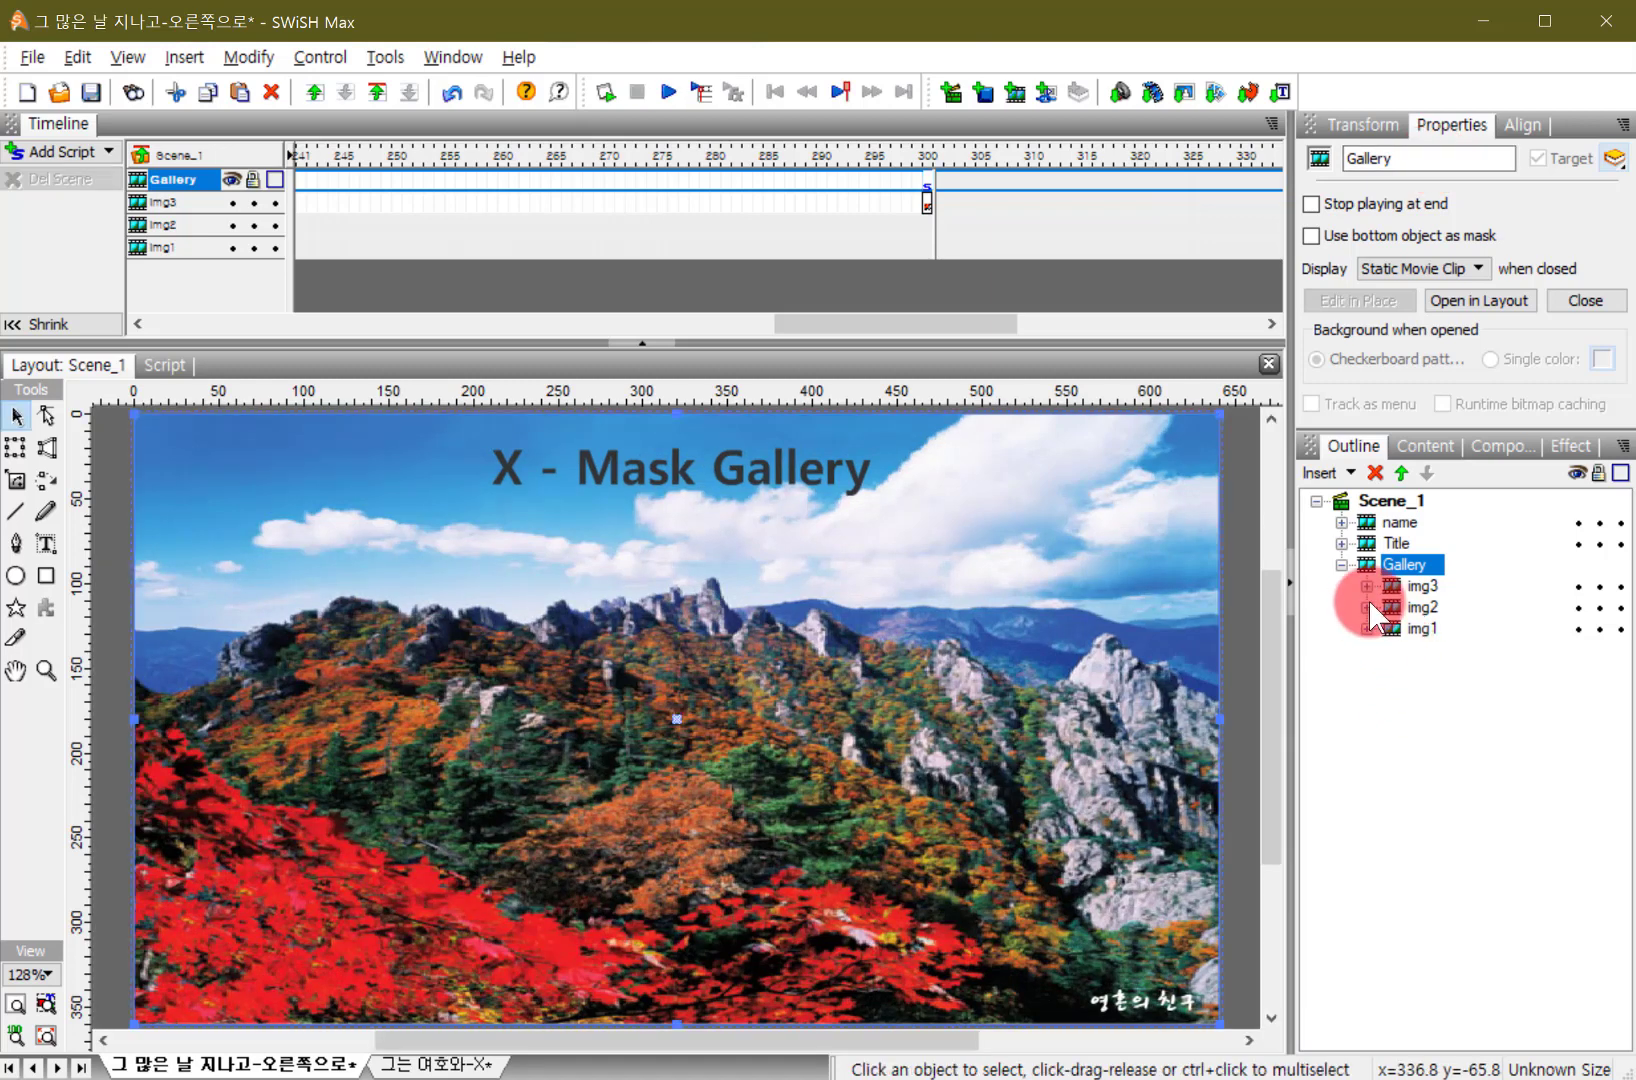